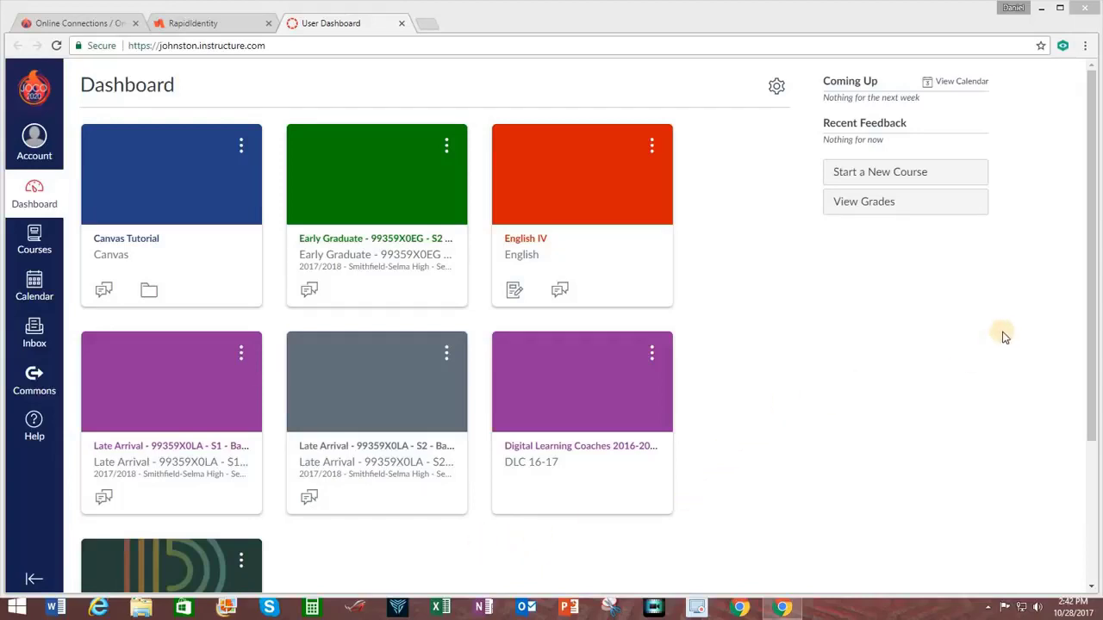
Step: Scroll down the Dashboard to reveal all the course cards
drag(1094, 336, 1096, 413)
Step: Open Digital Learning Coaches 2016-2017 Modules and browse pathways from Personalized Learning to Virtual Leadership
click(561, 349)
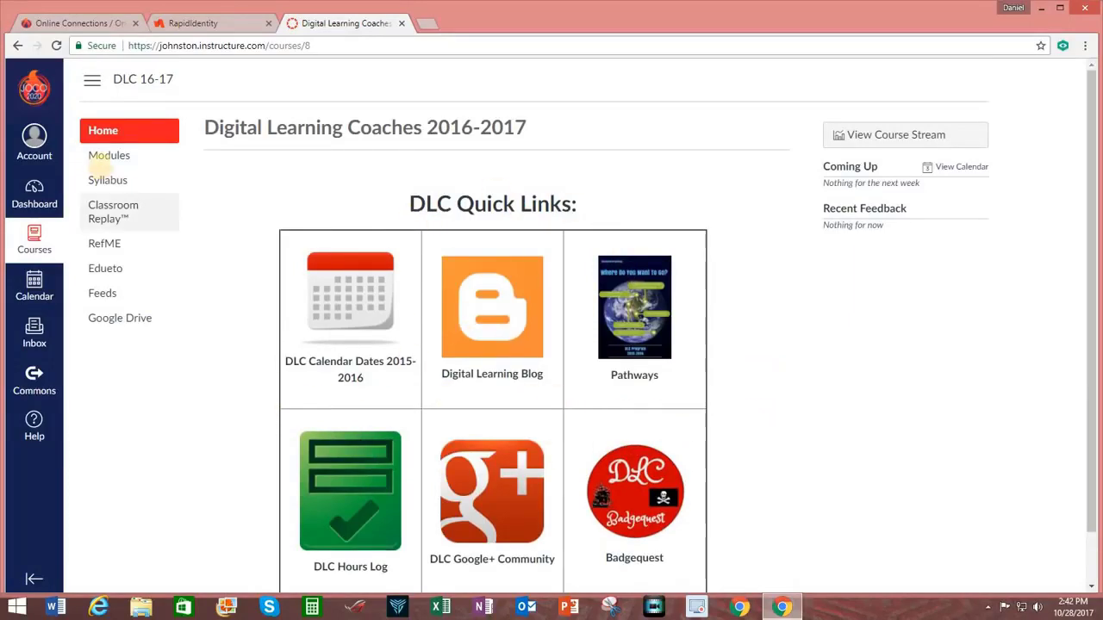
click(109, 155)
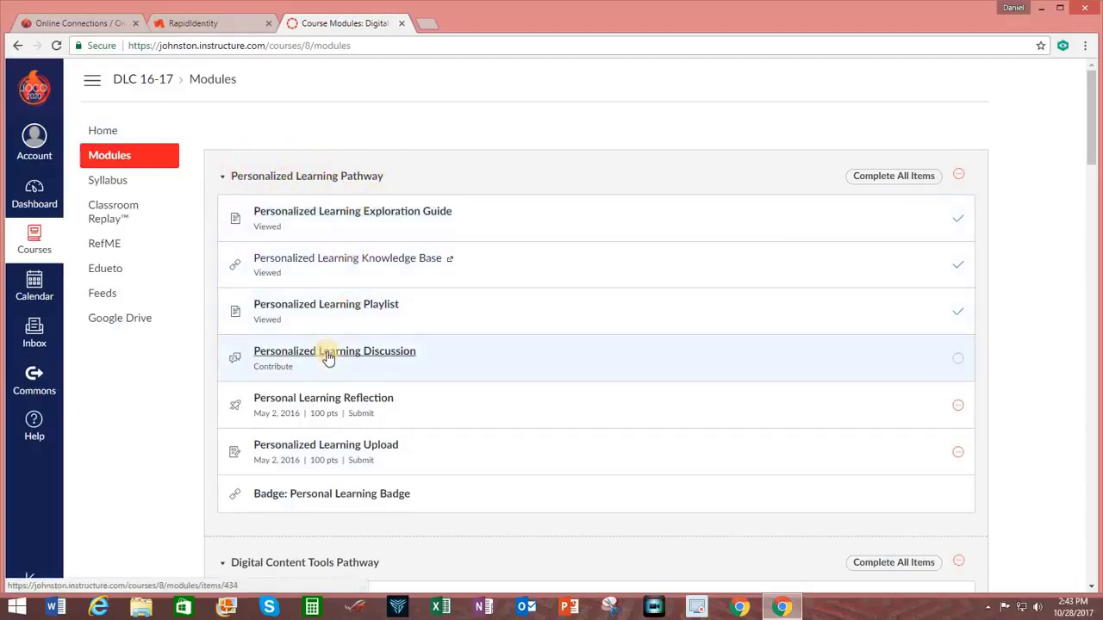
scroll(612, 334, down, 1)
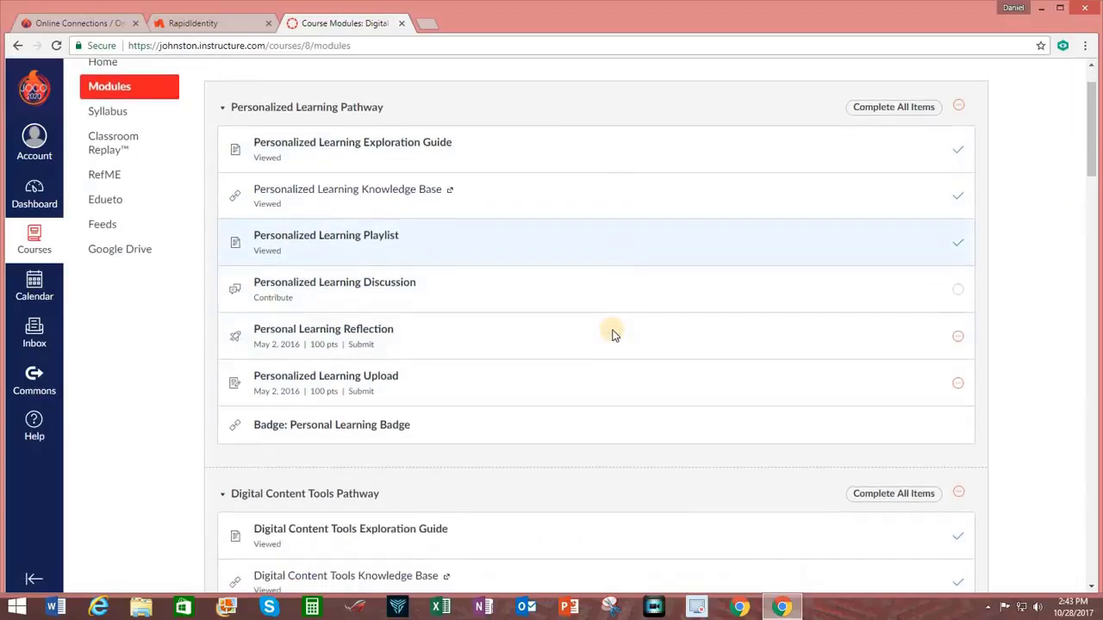
scroll(611, 240, down, 9)
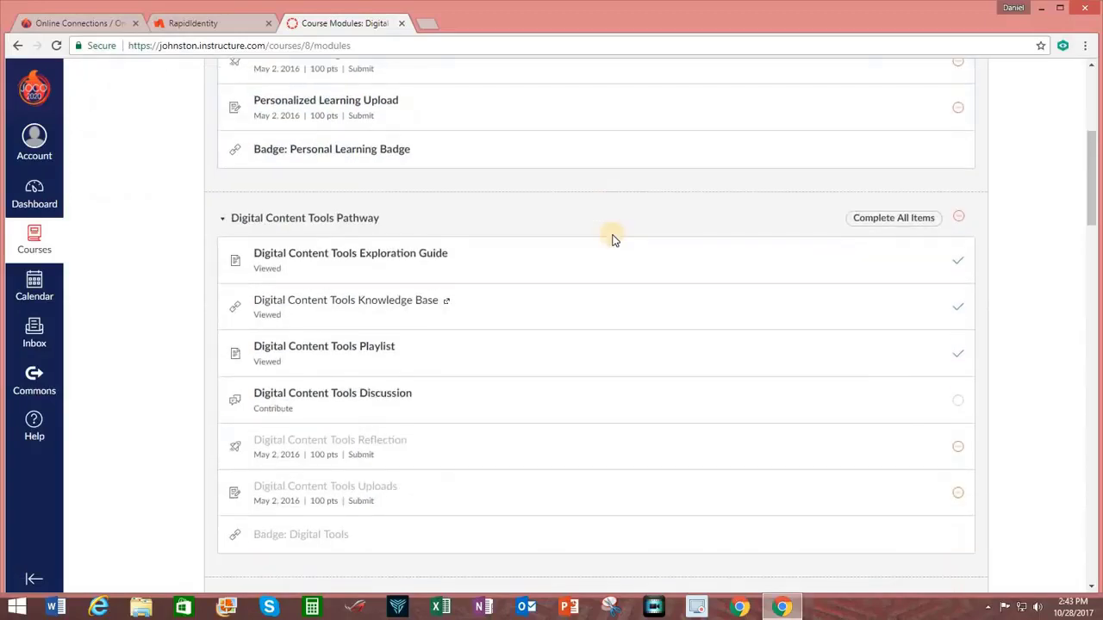
scroll(612, 239, down, 2)
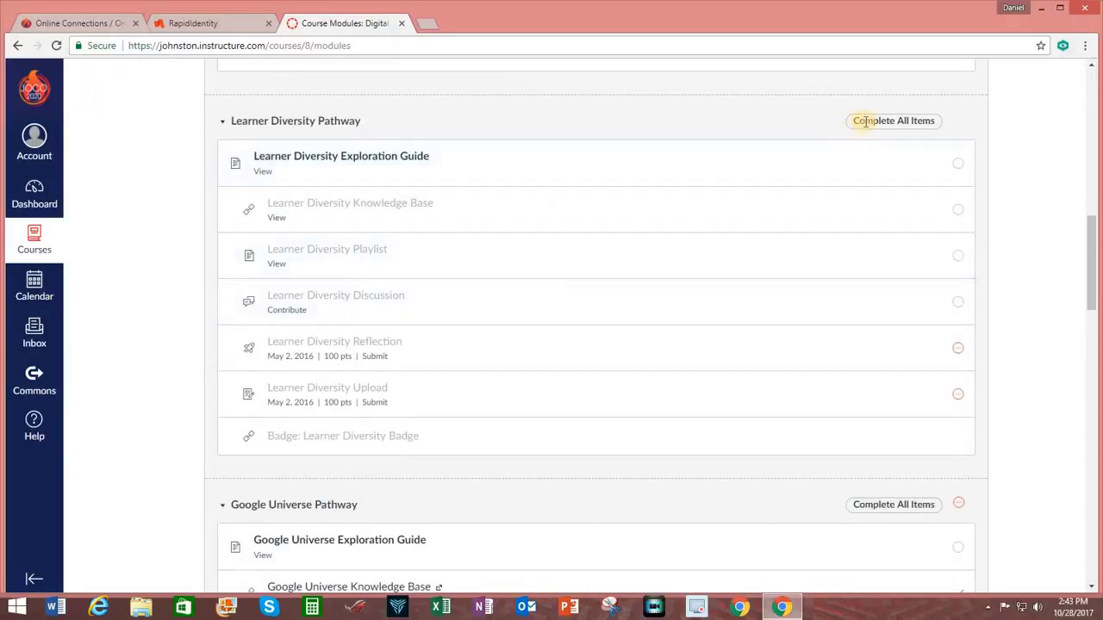
scroll(676, 179, down, 1)
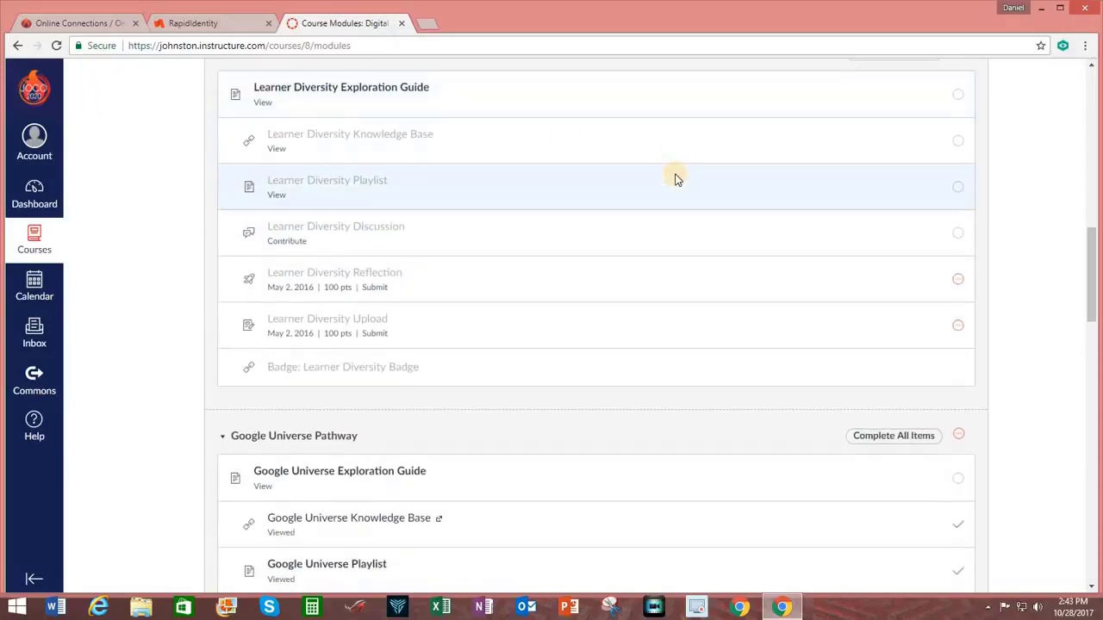
scroll(676, 179, down, 4)
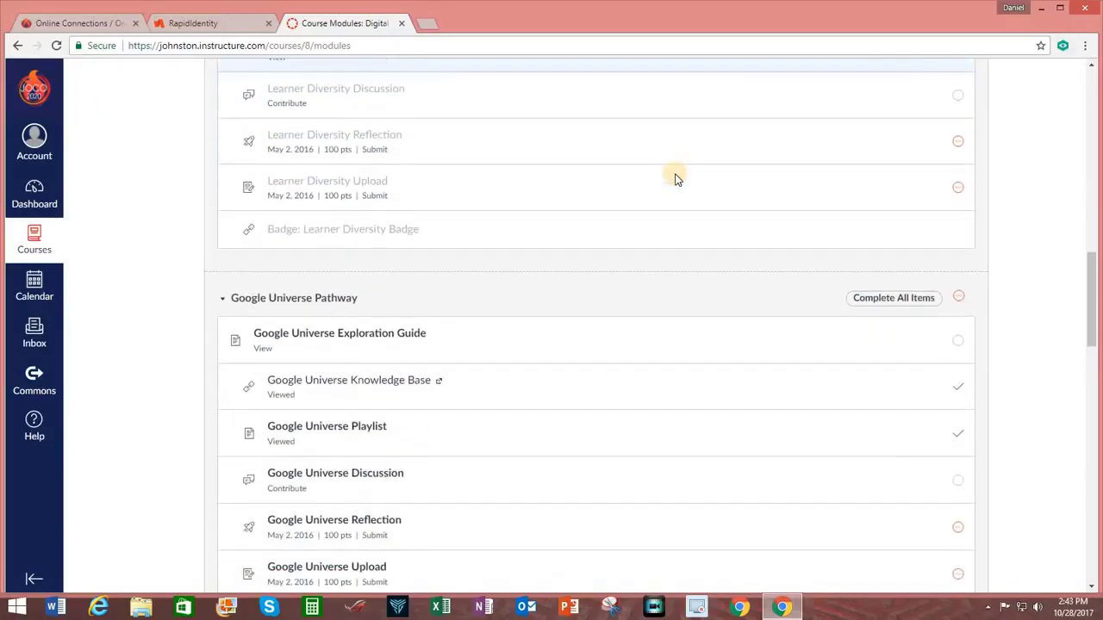
scroll(675, 179, up, 3)
scroll(676, 179, down, 2)
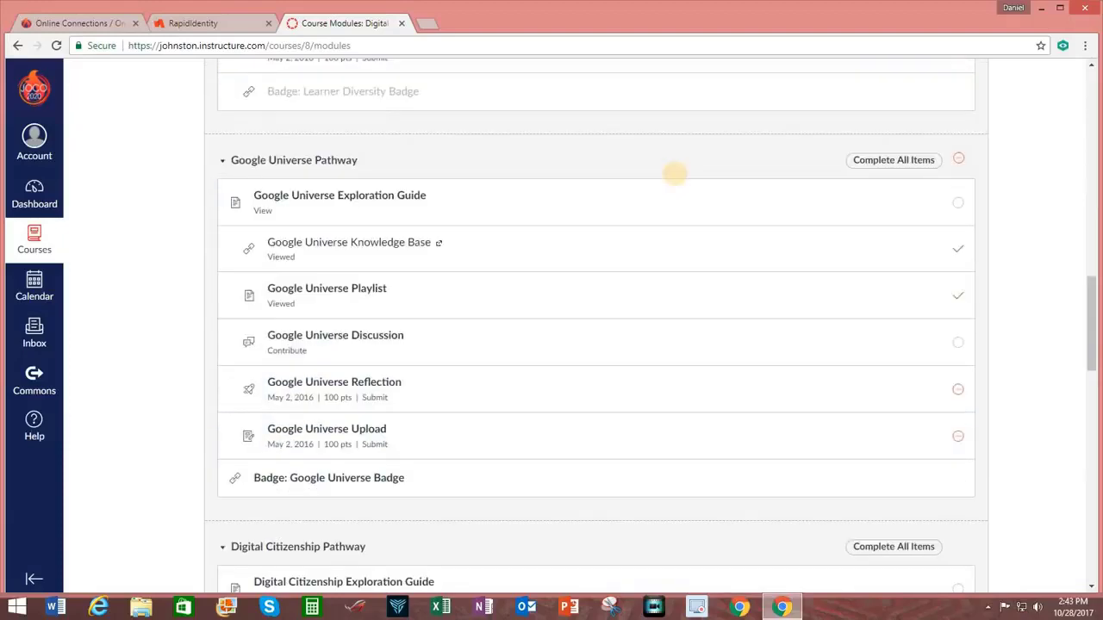
scroll(652, 212, down, 4)
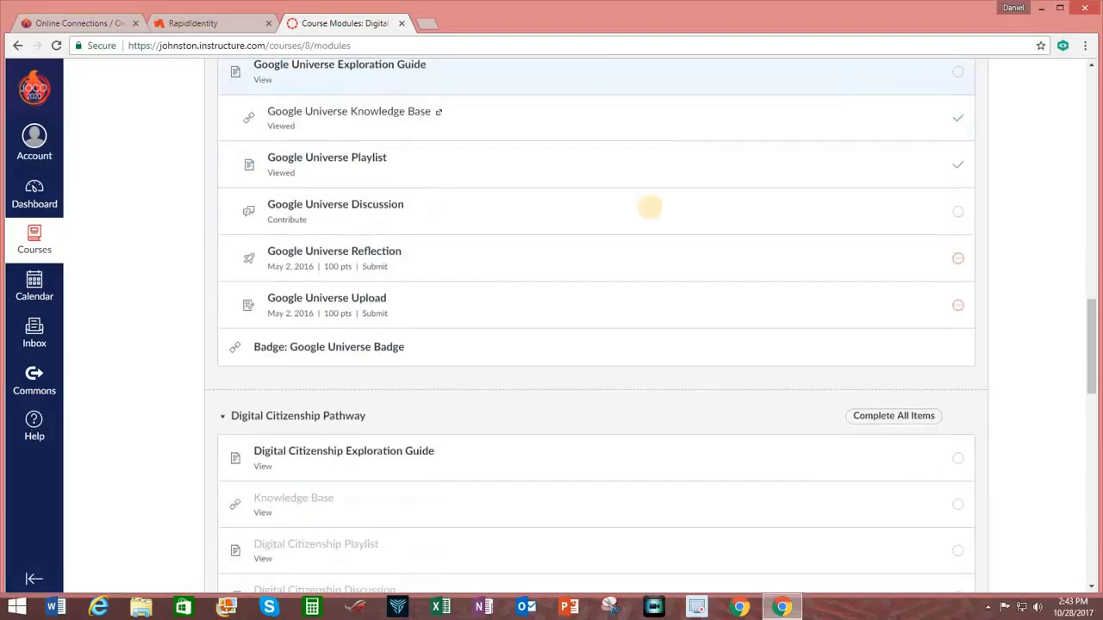
scroll(652, 213, down, 9)
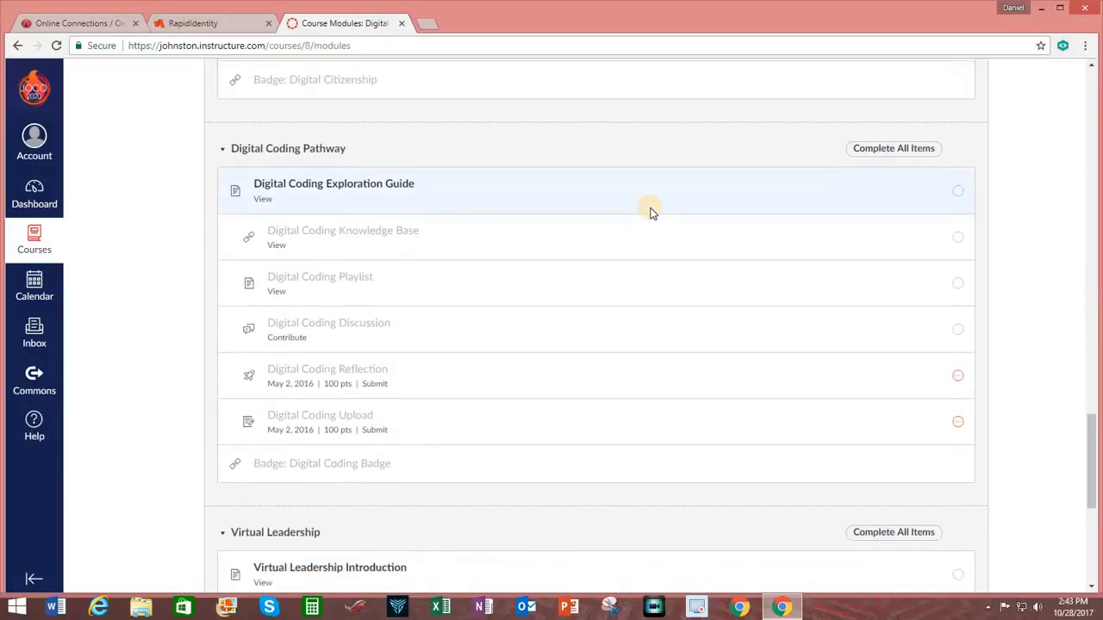
scroll(652, 213, up, 9)
scroll(653, 212, up, 14)
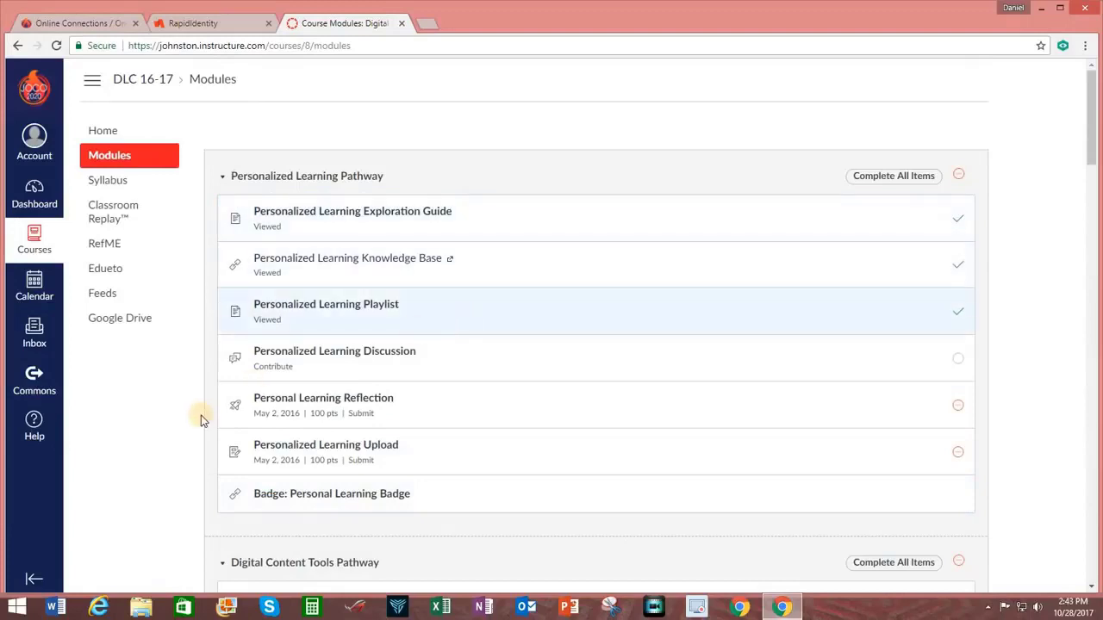
Step: Go back to the Dashboard and open the PowerTeacher Pro course
click(34, 239)
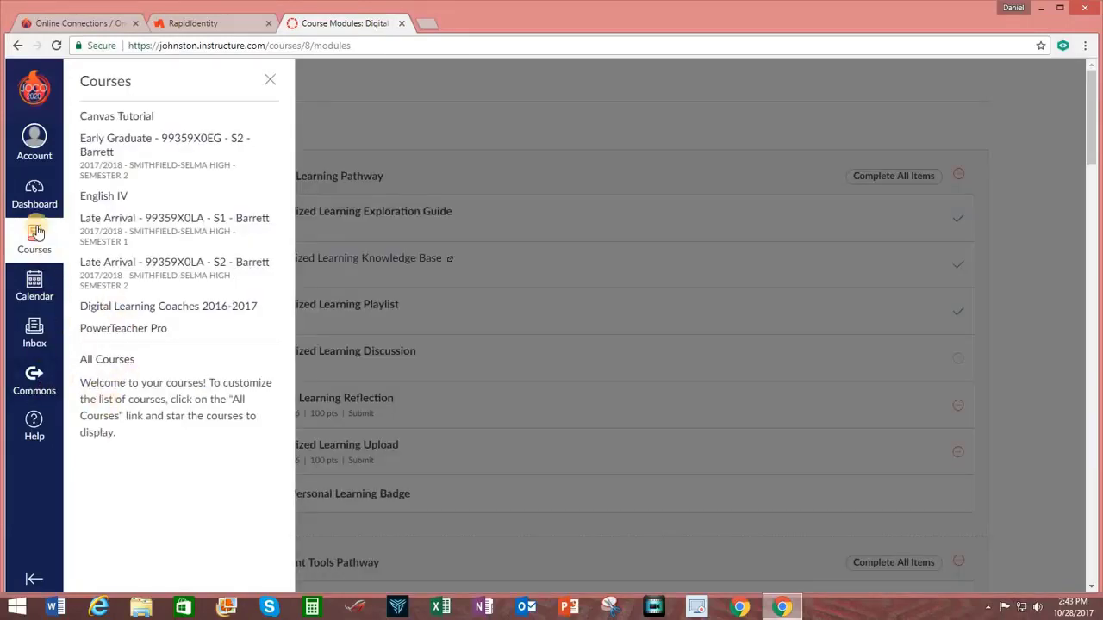
click(35, 194)
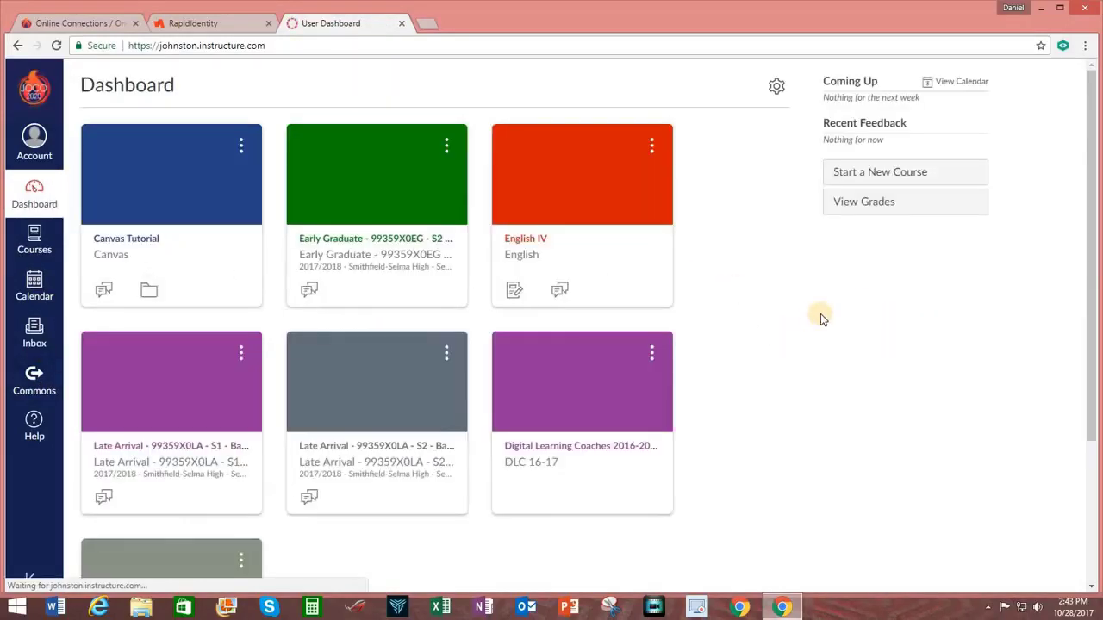
scroll(505, 431, down, 3)
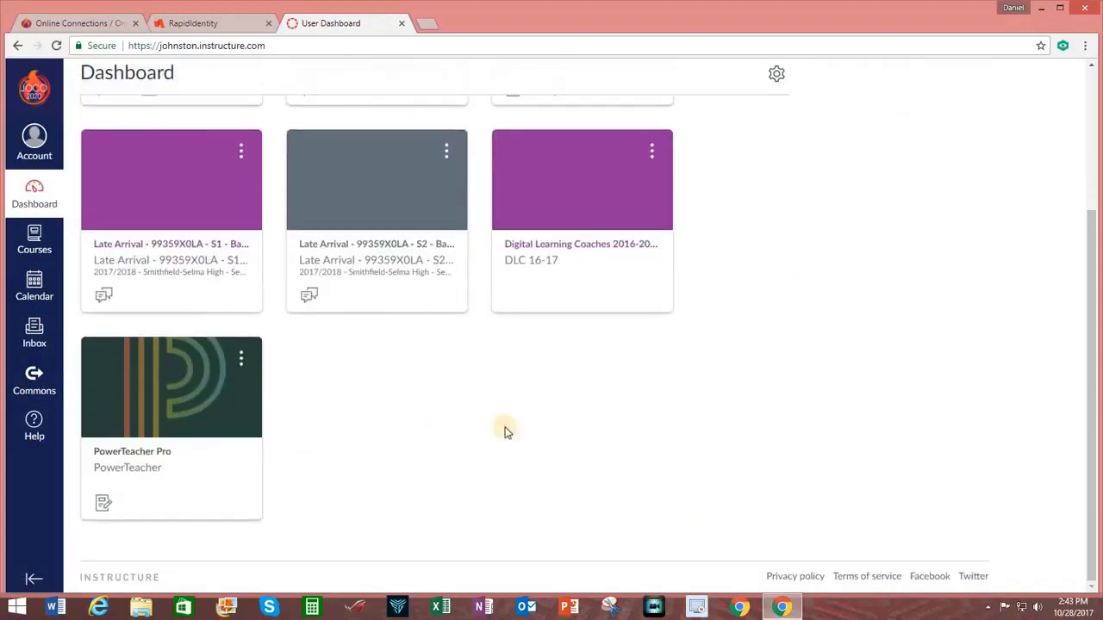
click(141, 451)
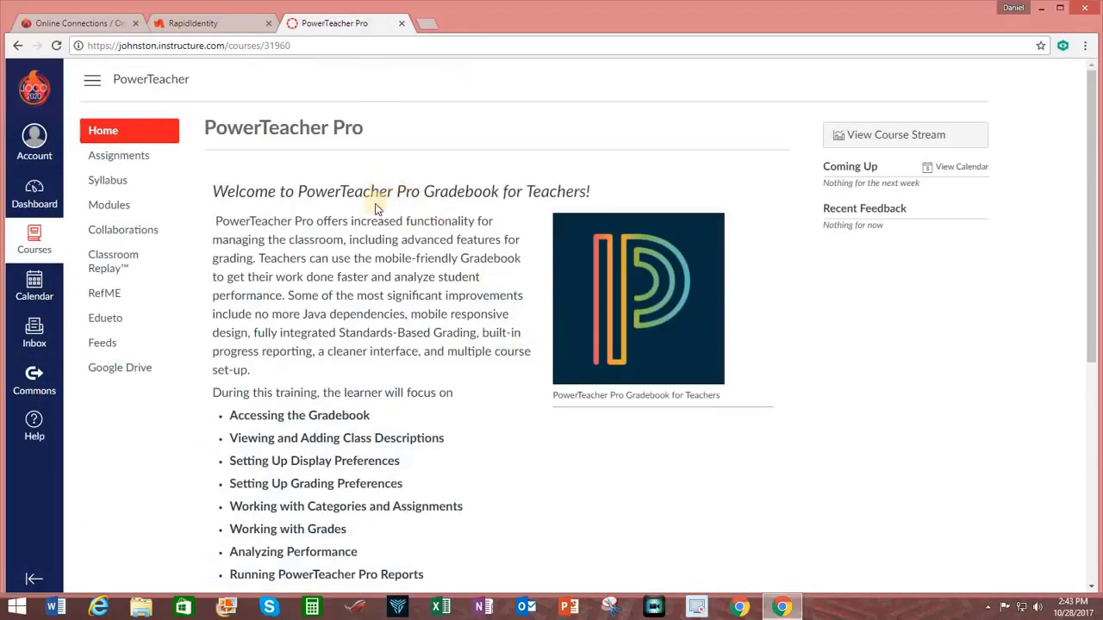
scroll(435, 422, down, 5)
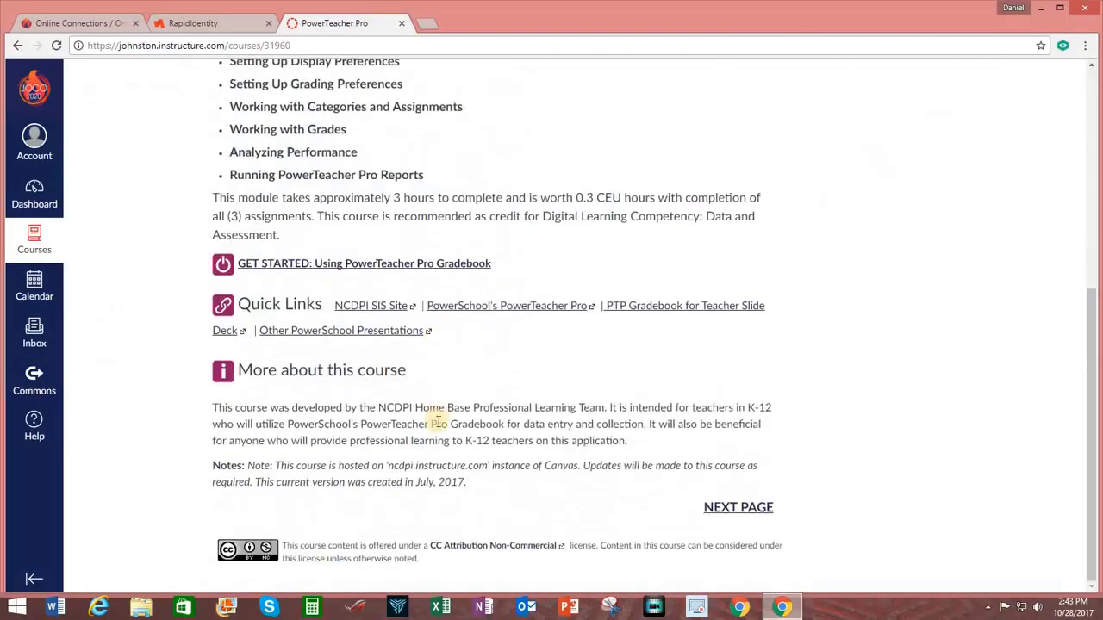
scroll(437, 422, up, 5)
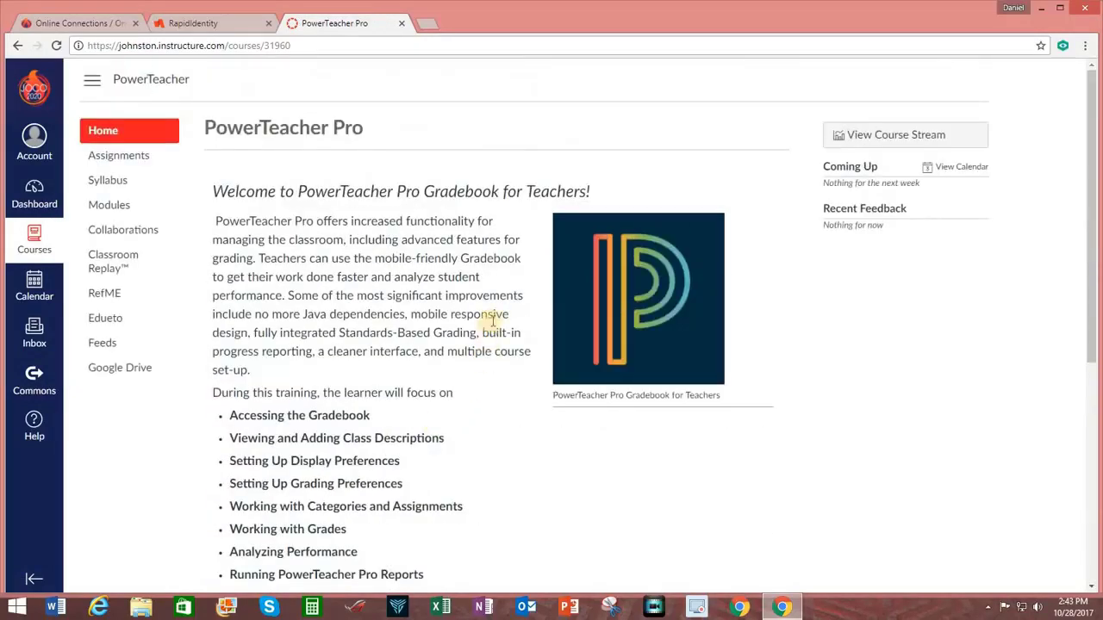
Step: Scroll through PowerTeacher Pro's modules, then return to the Dashboard
click(121, 205)
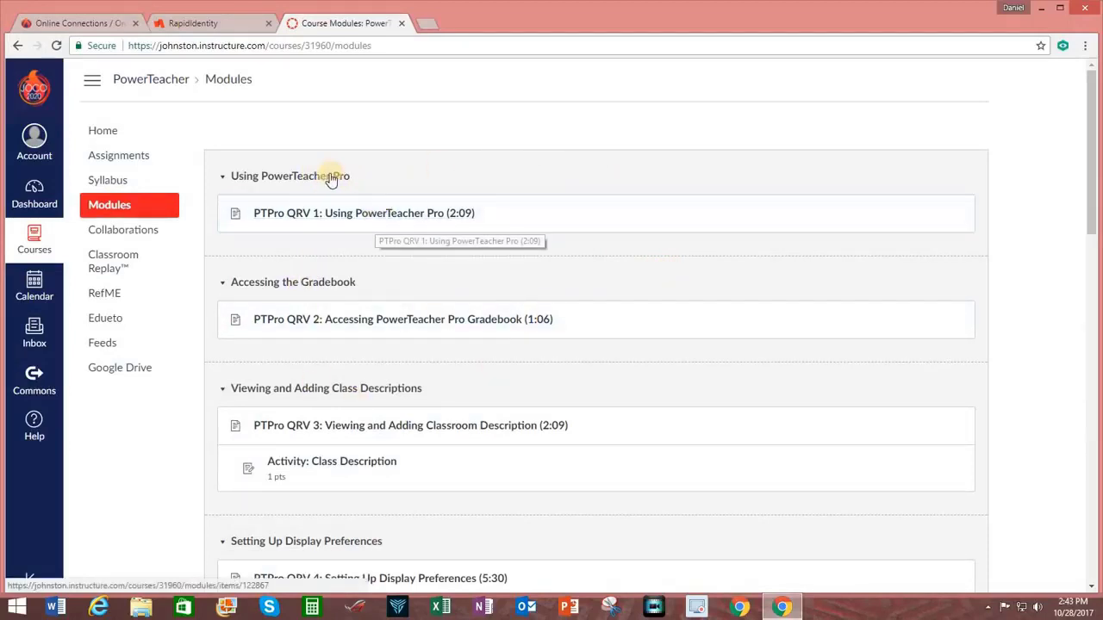
scroll(420, 391, down, 2)
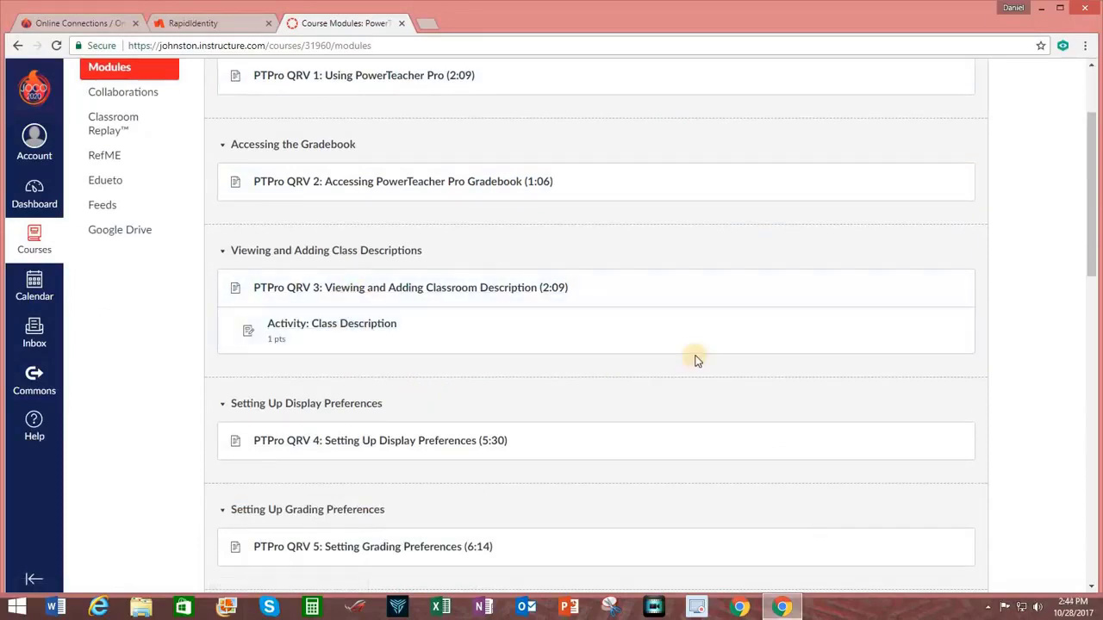
scroll(697, 360, down, 4)
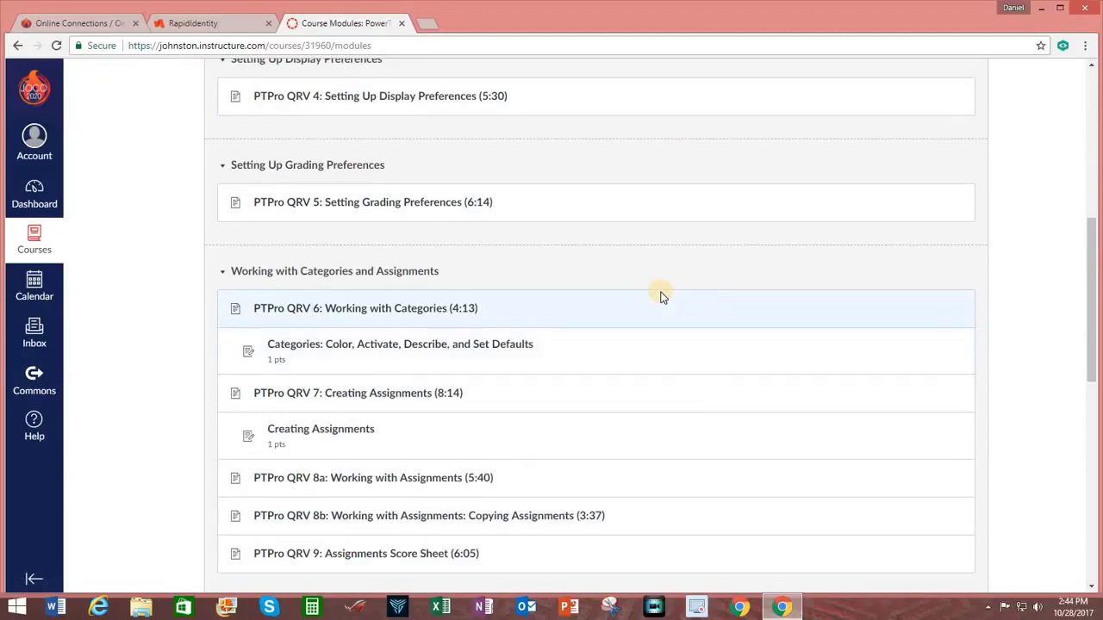
scroll(661, 297, down, 1)
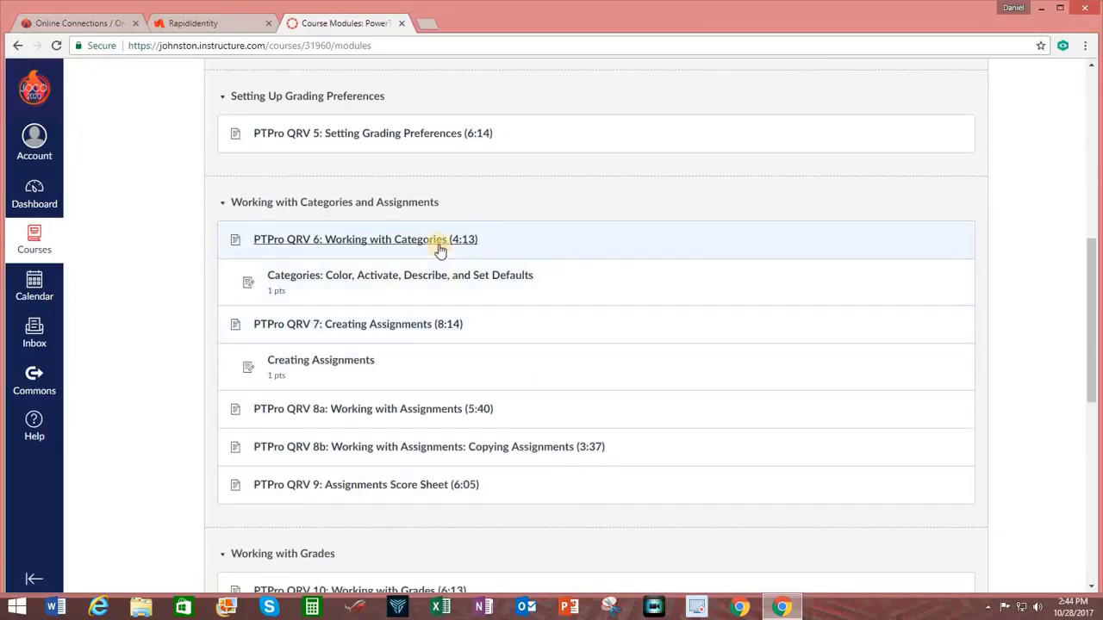
scroll(676, 269, down, 1)
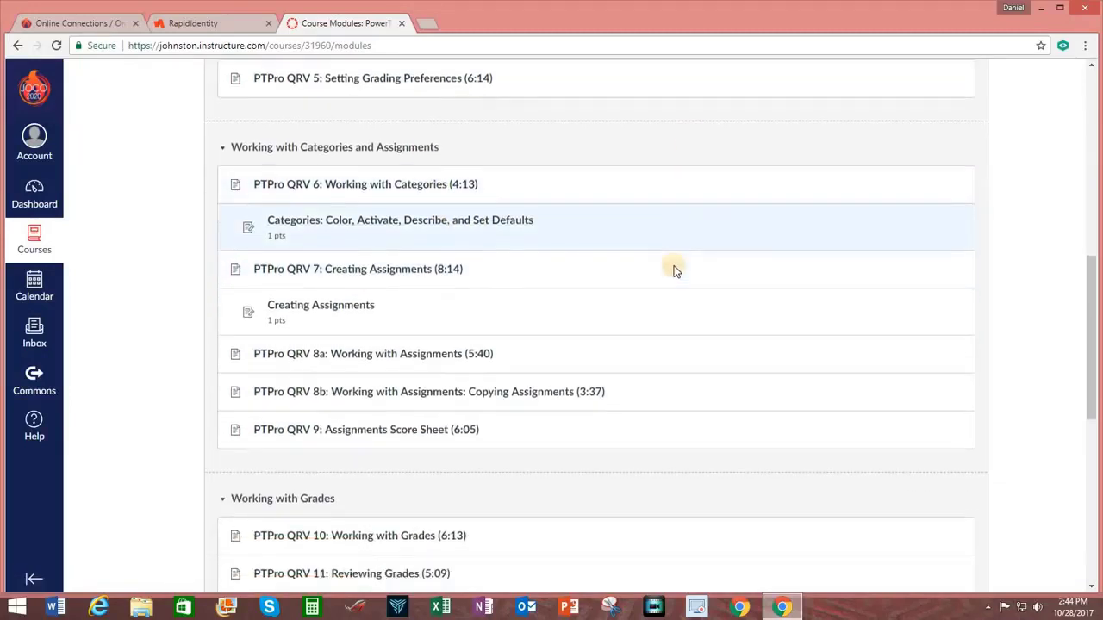
scroll(674, 269, down, 6)
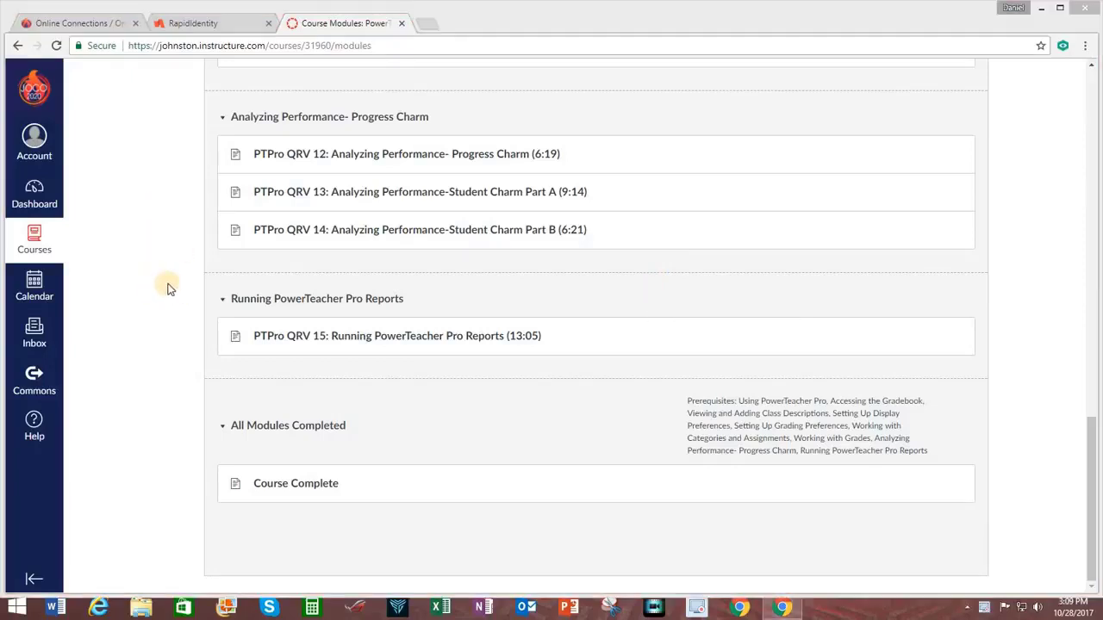
click(55, 201)
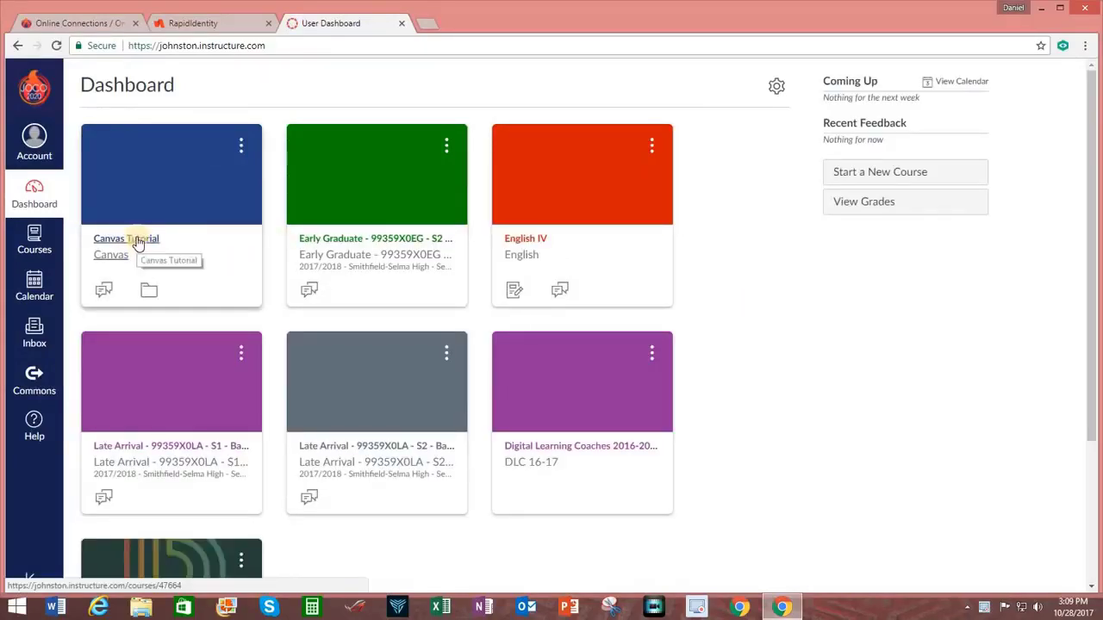
Step: Open the Canvas Tutorial course from its Dashboard card
click(137, 240)
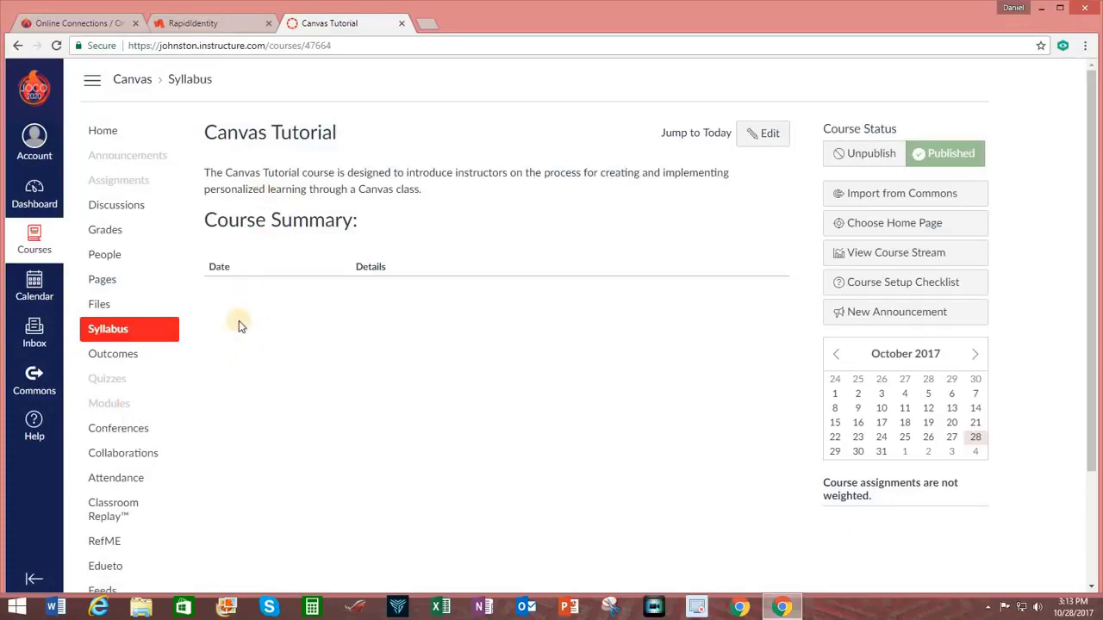
Step: On Canvas Tutorial's Modules page, add the module 'Introduction to Literature' with no lock date
click(114, 404)
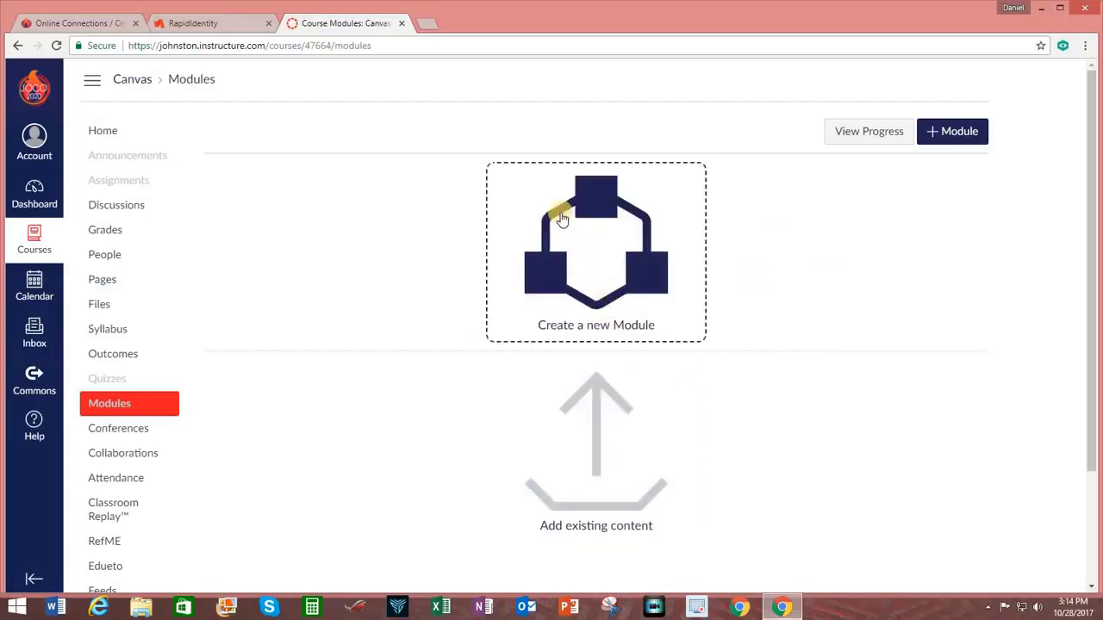
click(948, 133)
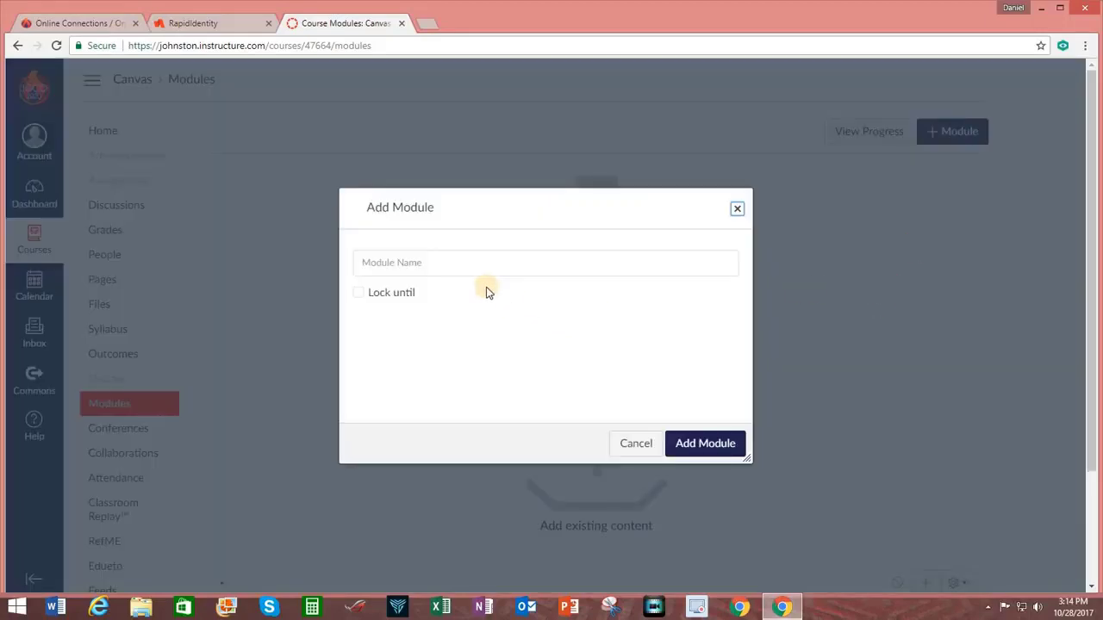
click(402, 264)
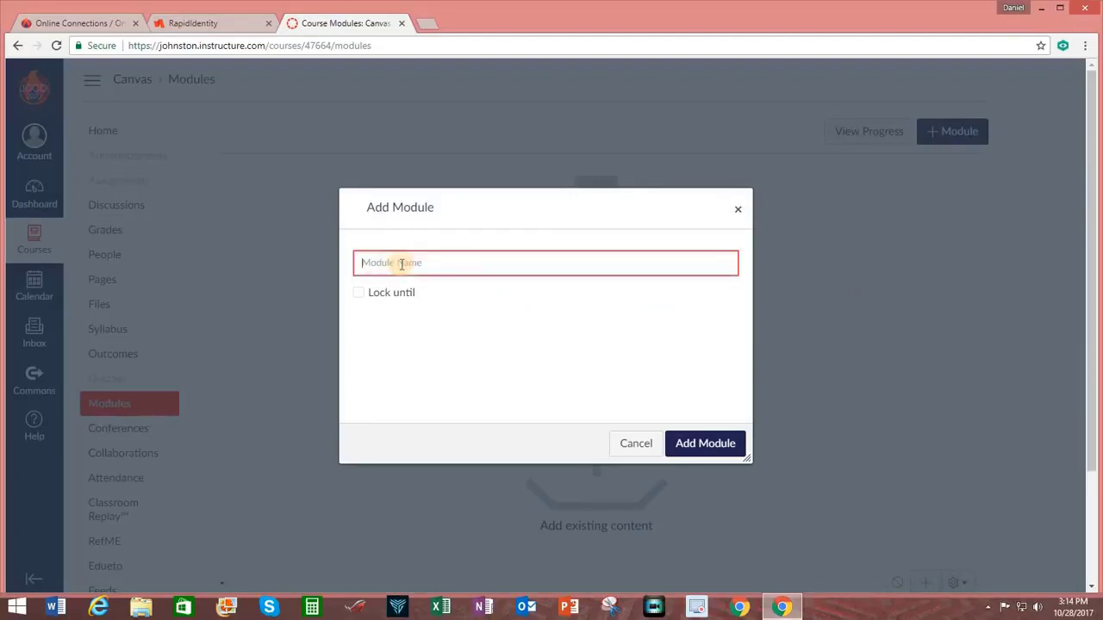
text(Introduction to Literature)
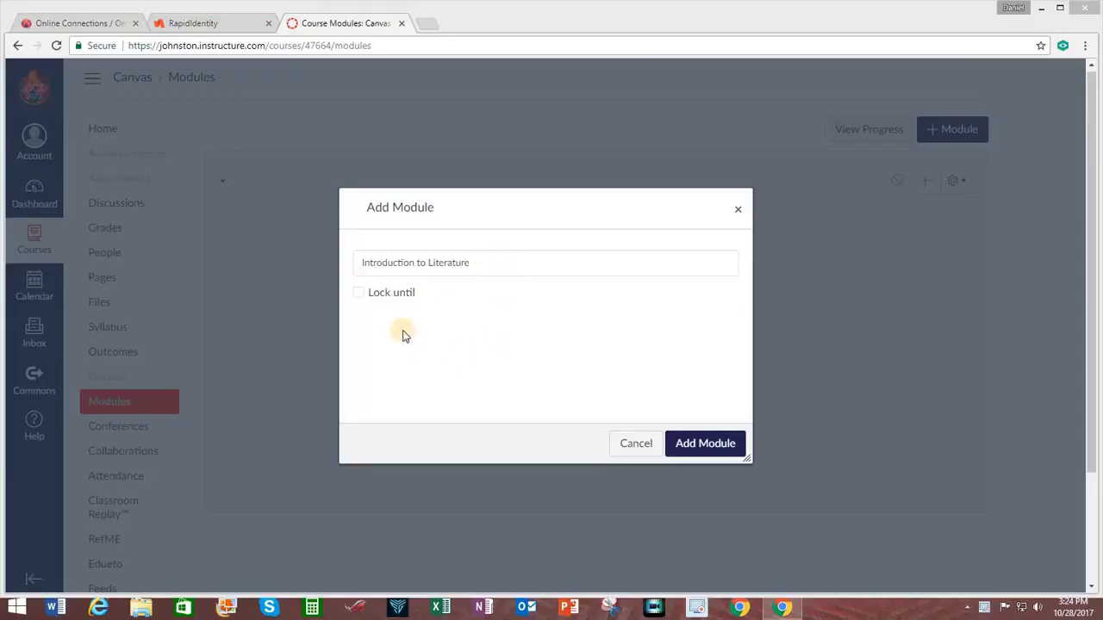
click(358, 294)
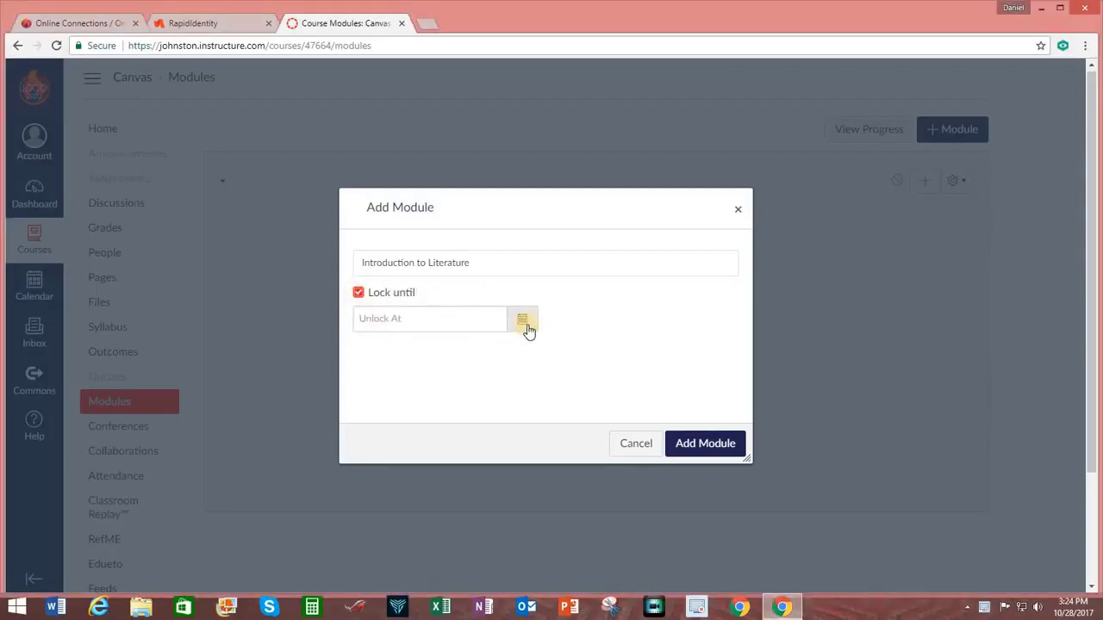
click(357, 293)
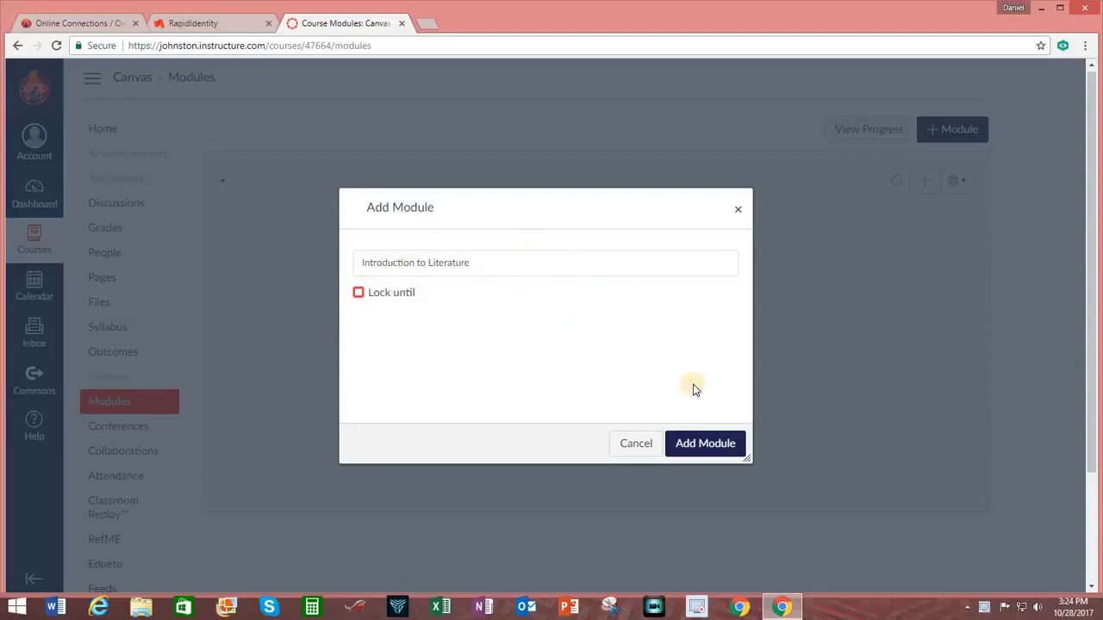
click(698, 444)
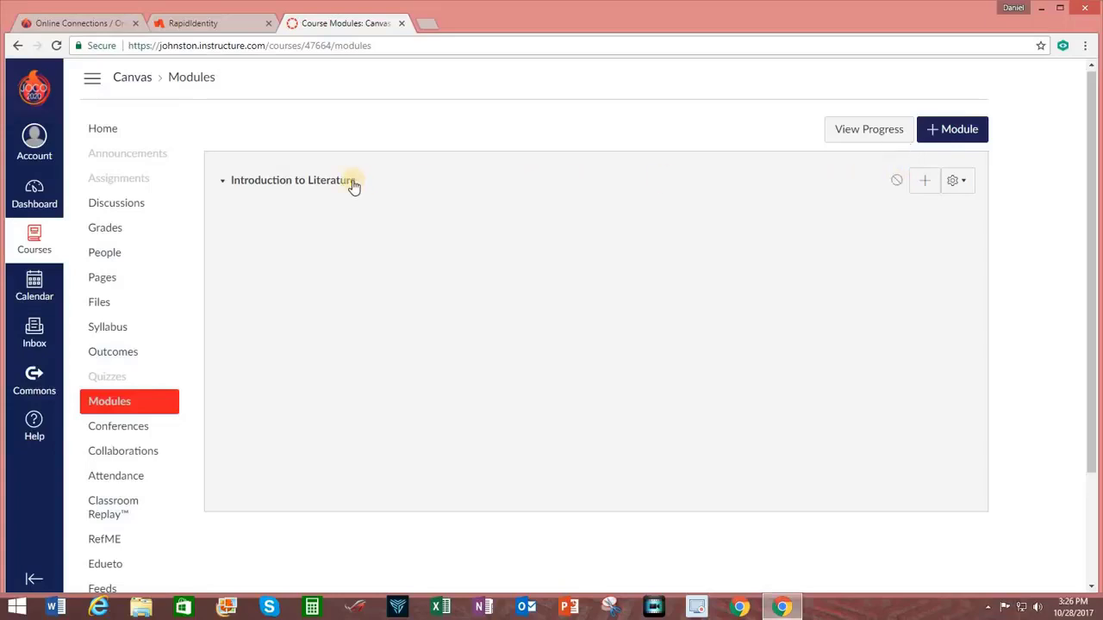
click(928, 182)
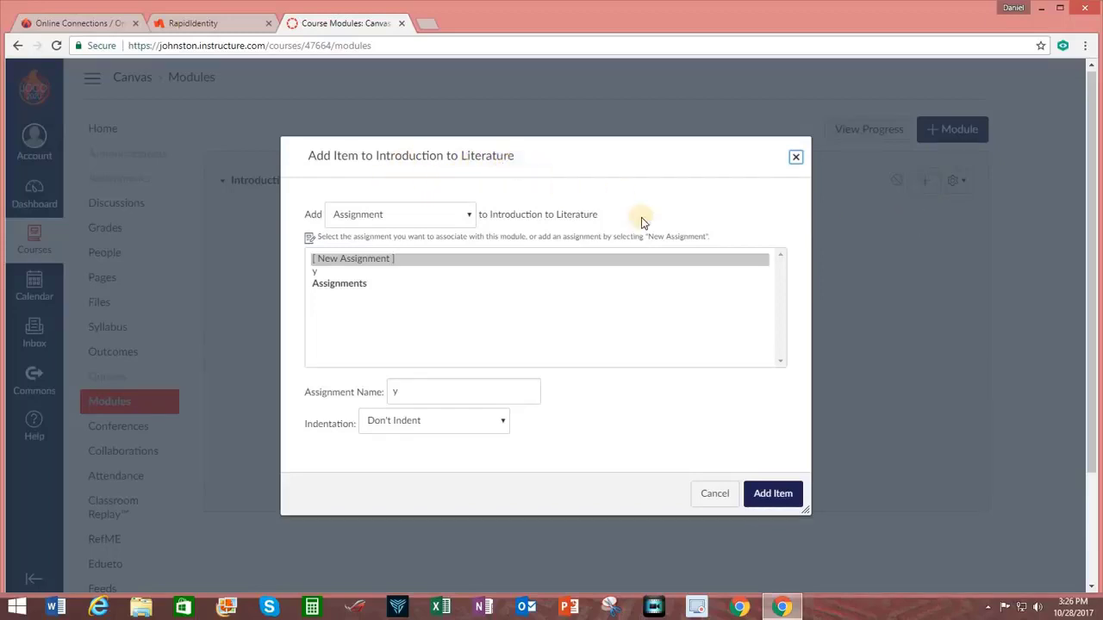
click(797, 158)
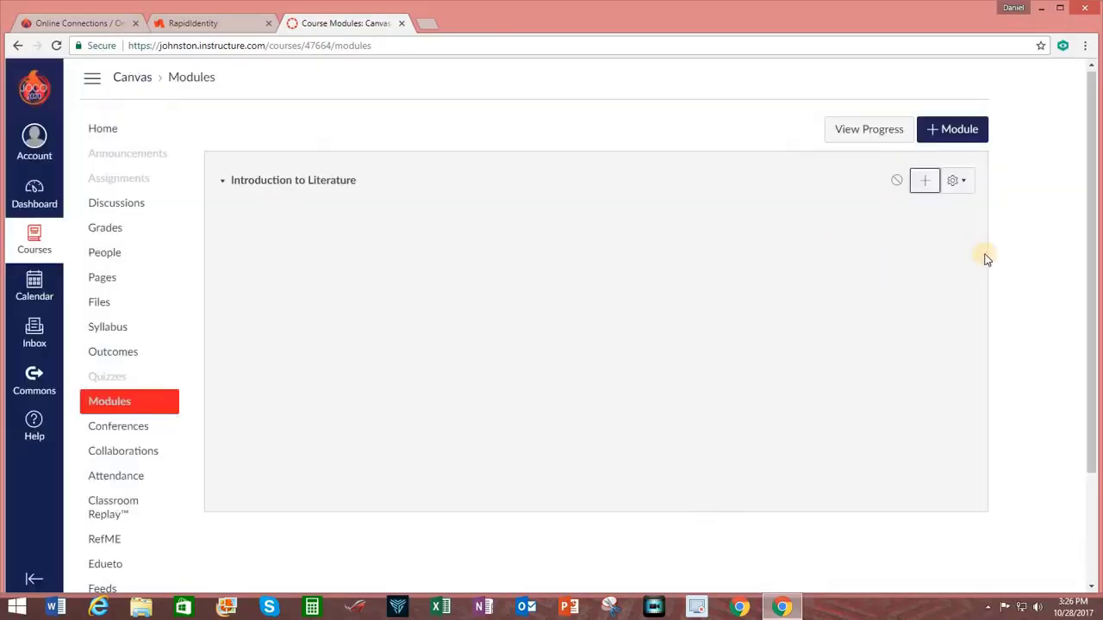
click(956, 182)
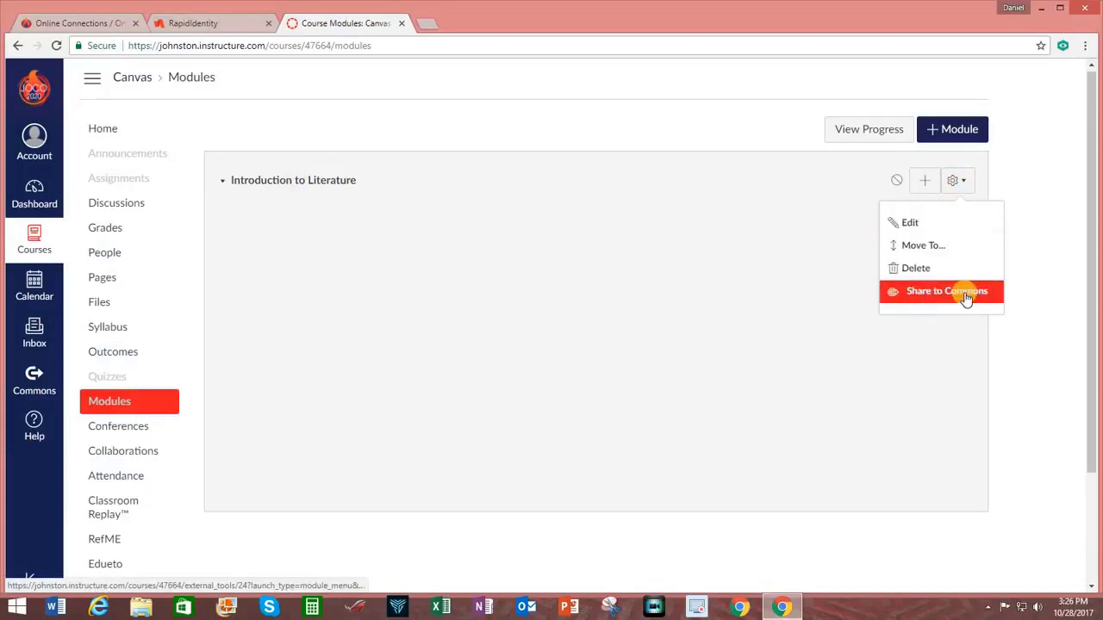
click(926, 198)
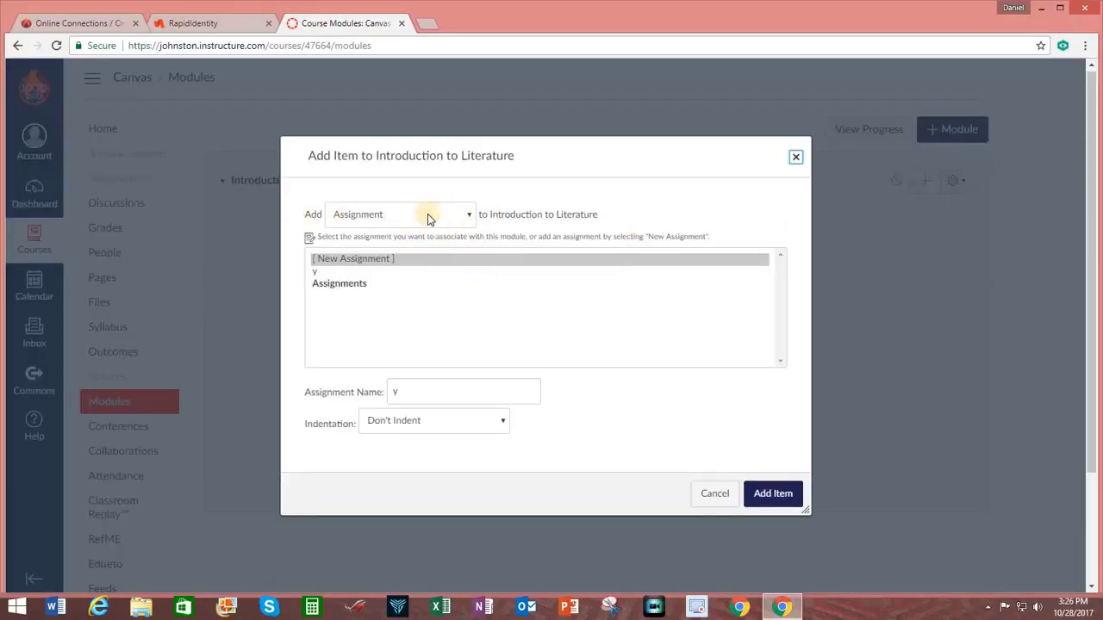
click(470, 216)
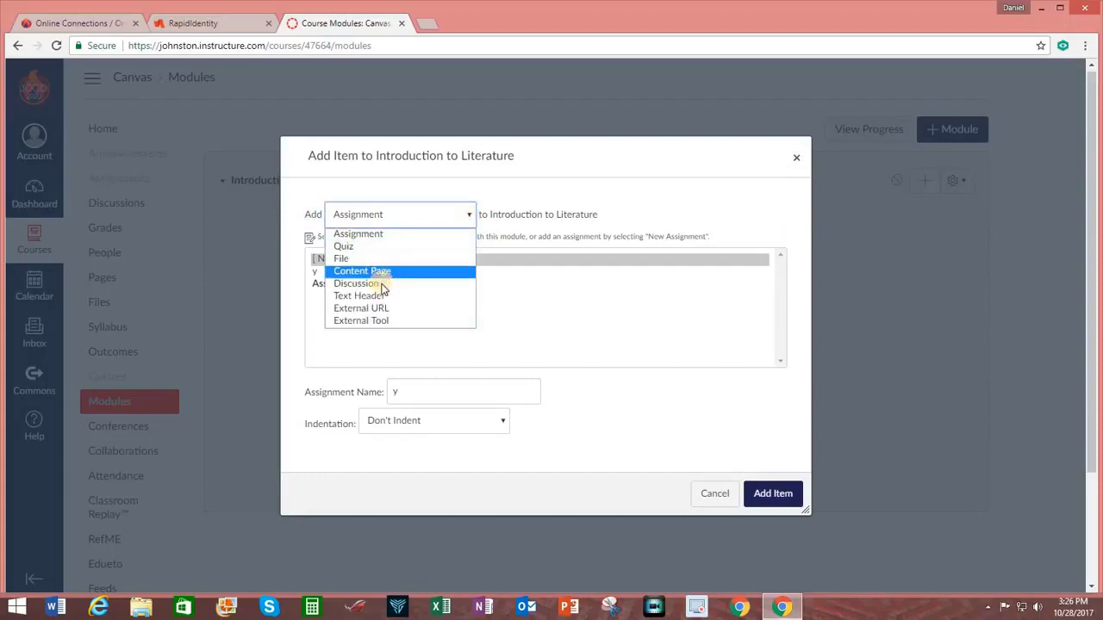
key(Up)
key(Up)
key(Up)
key(Up)
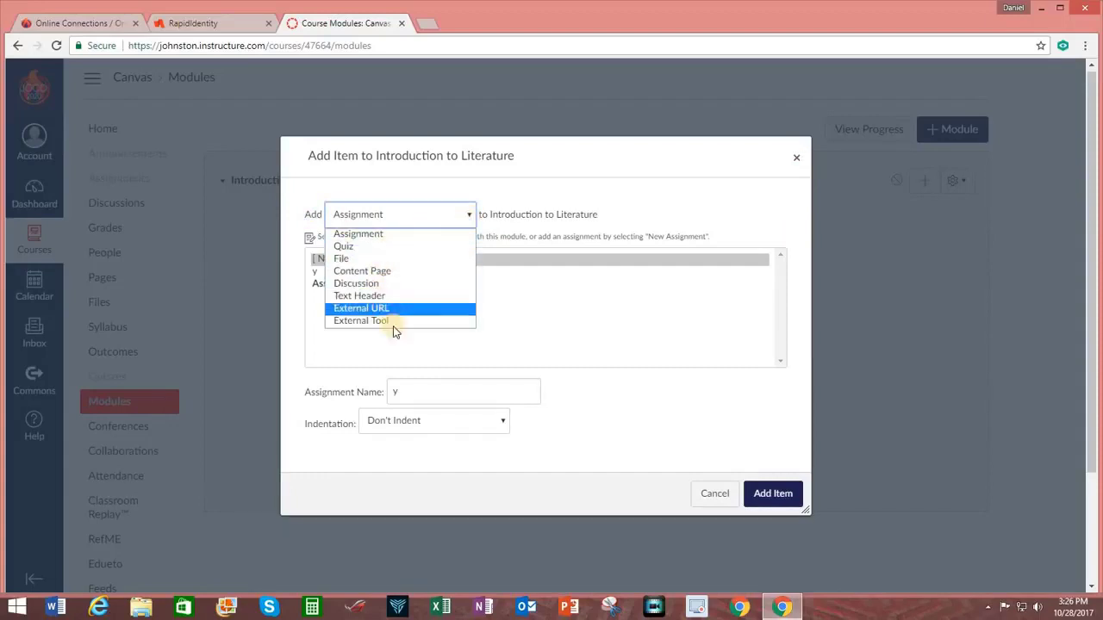
key(Down)
key(Down)
key(Down)
key(Down)
key(Down)
key(Down)
click(531, 288)
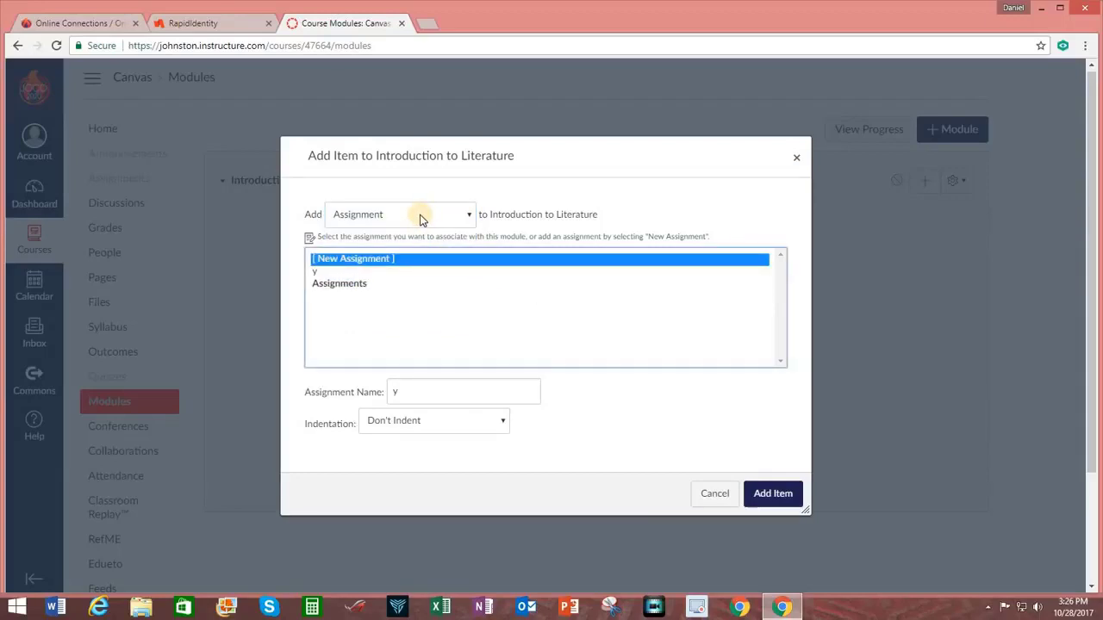
click(713, 494)
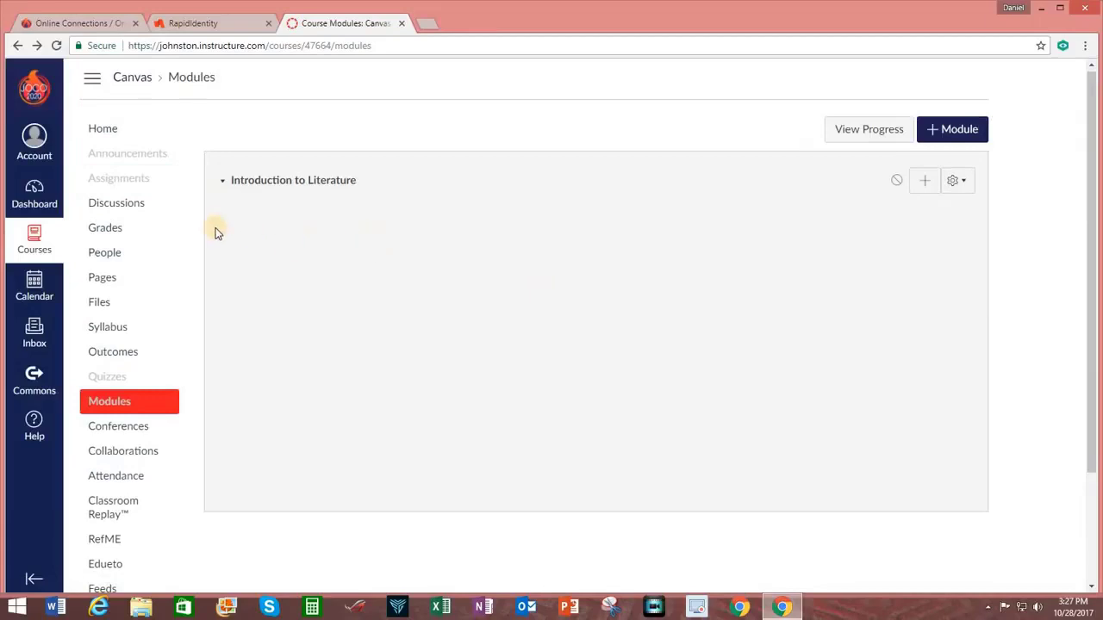
Step: Start an assignment titled 'Compose an essay analyzing the effect of literature upon society' with pasted instructions
click(115, 184)
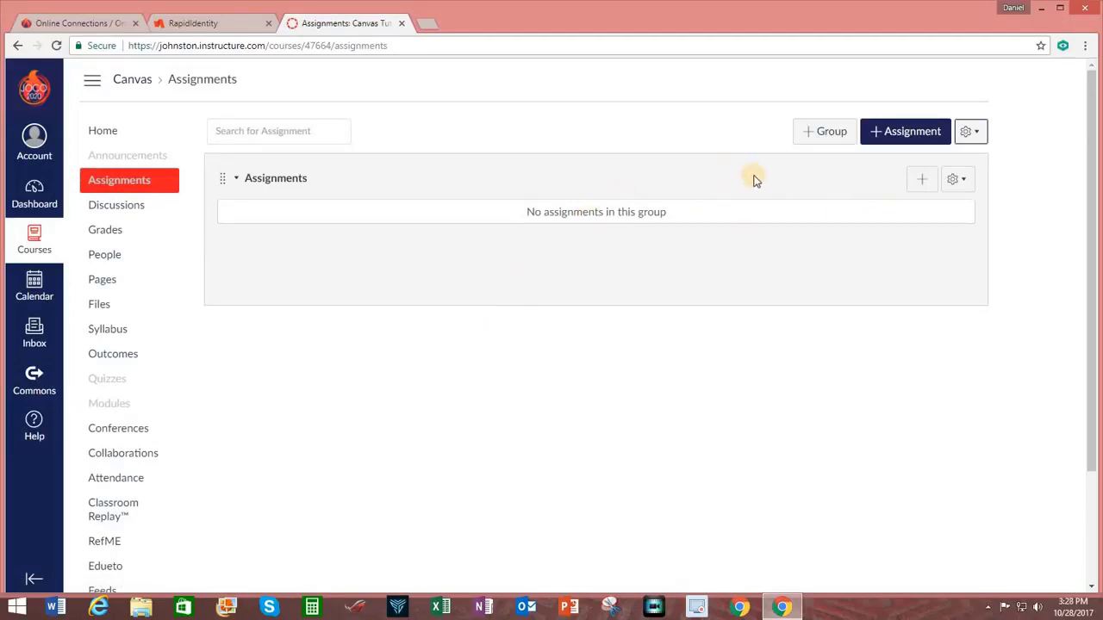
click(921, 179)
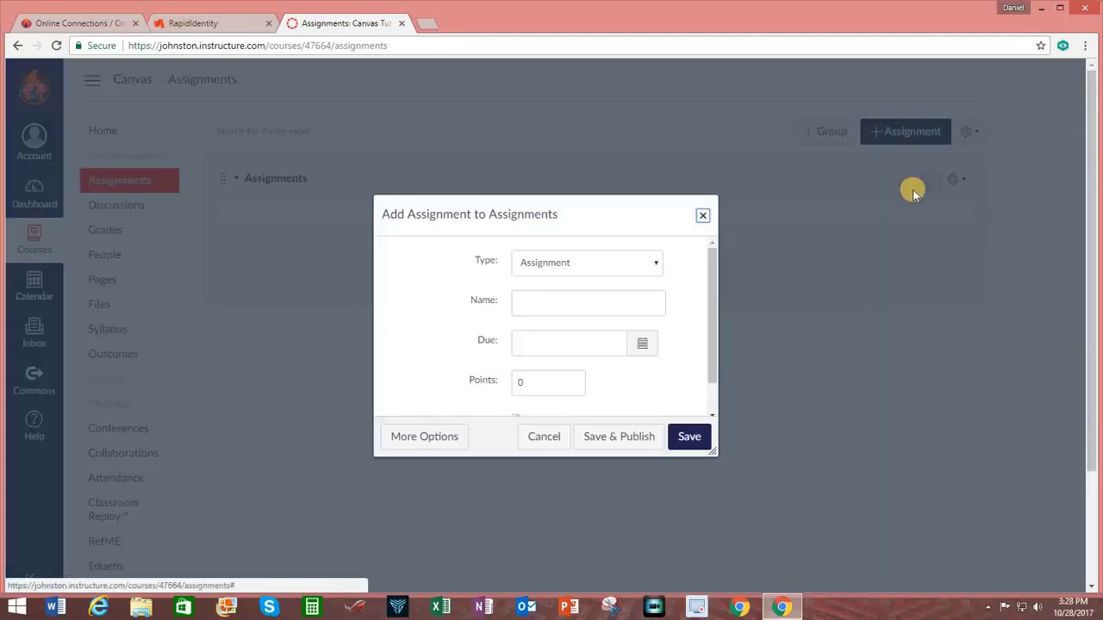
click(428, 437)
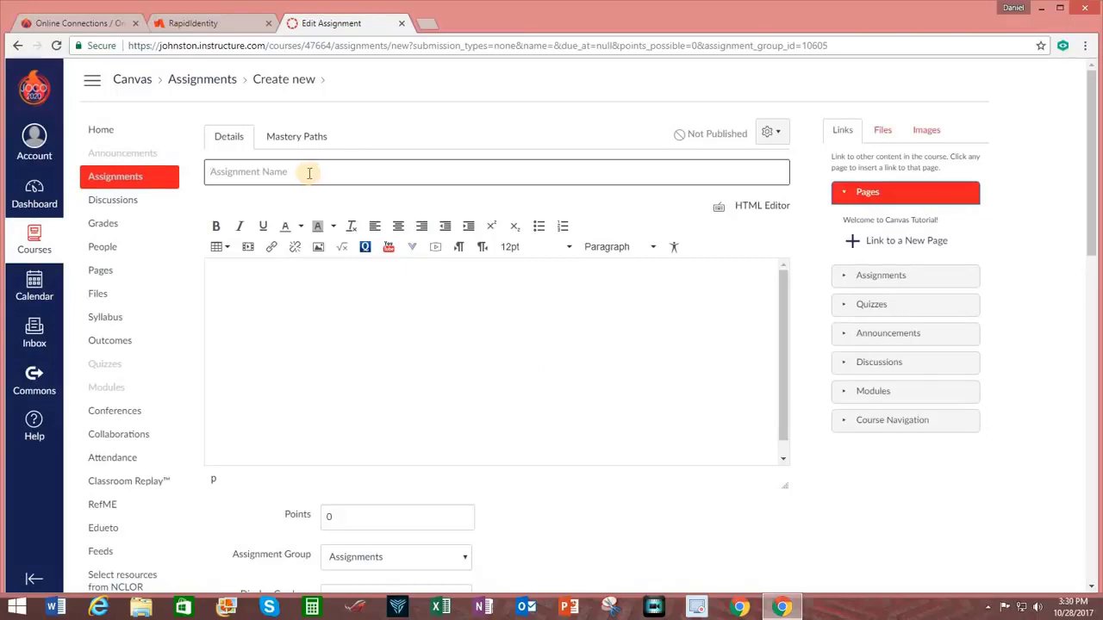
text(C)
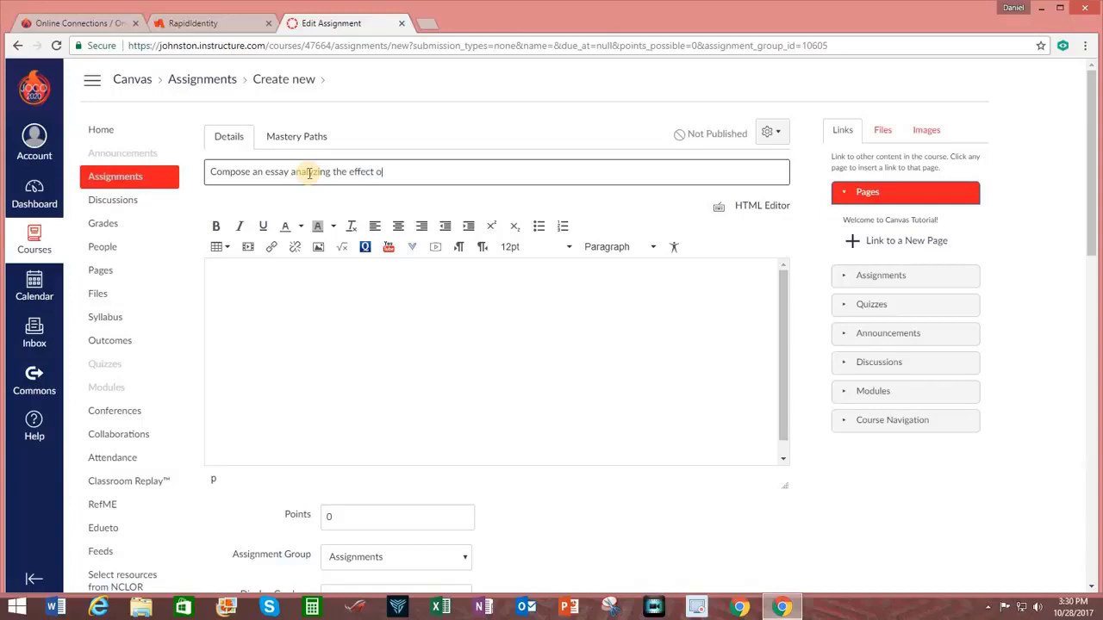
text(rature upon society)
click(332, 301)
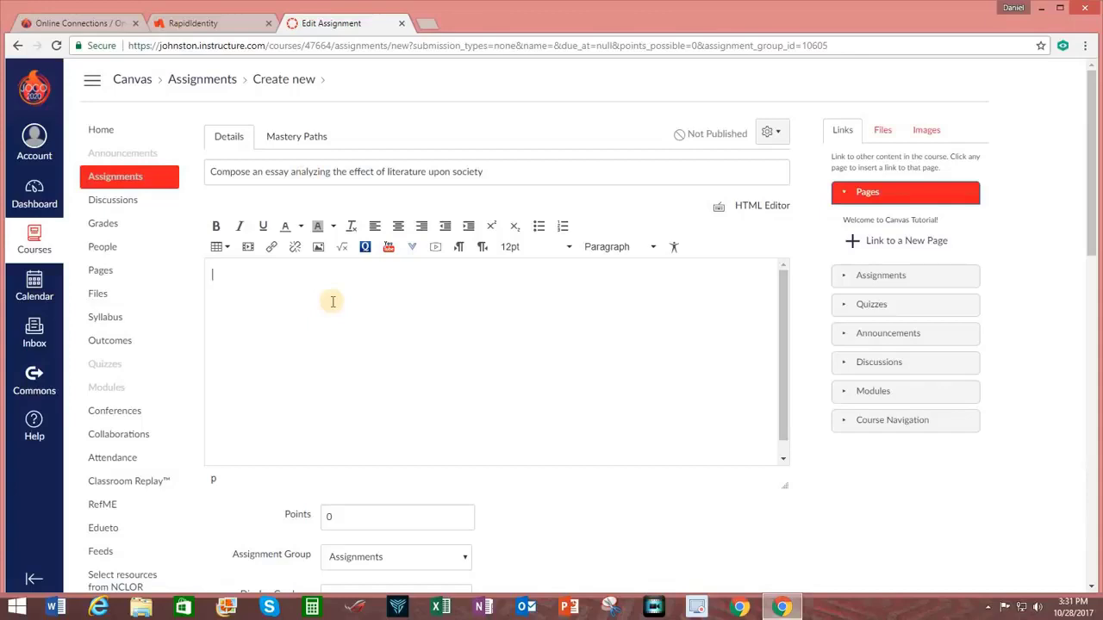
key(ctrl+v)
Step: Set 100 points, keep the Assignments group and Percentage display, and review submission types
scroll(818, 399, down, 3)
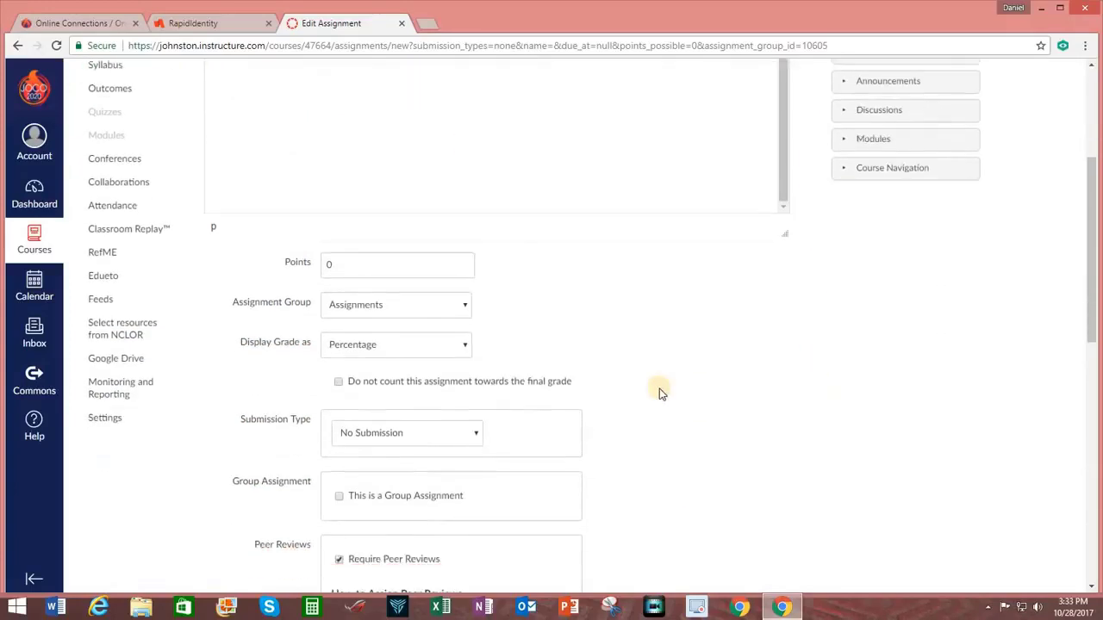
click(363, 239)
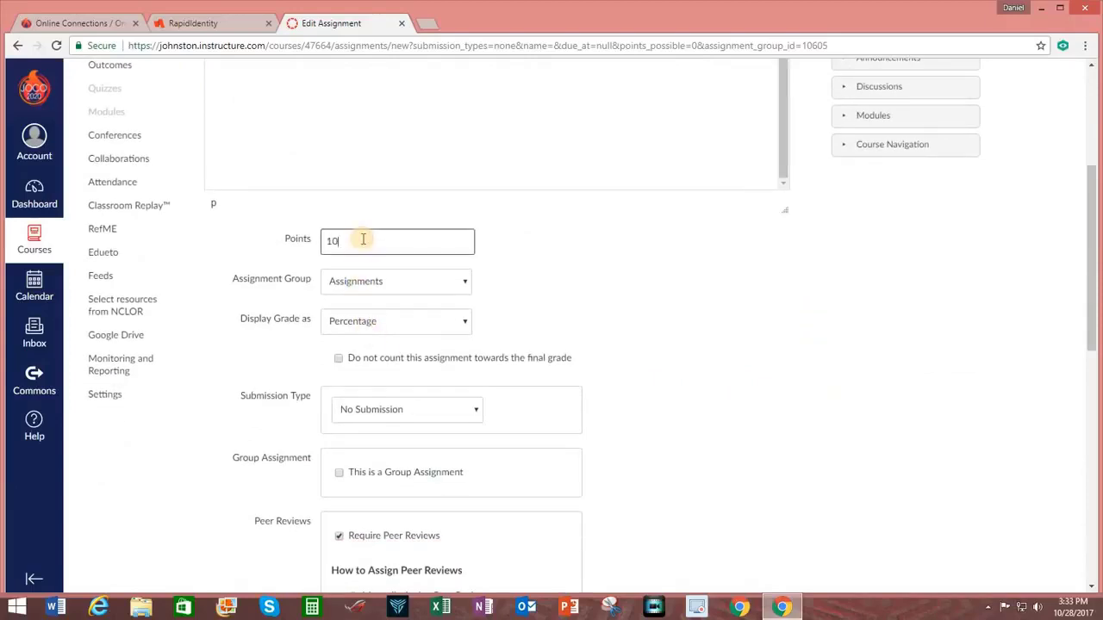
click(538, 245)
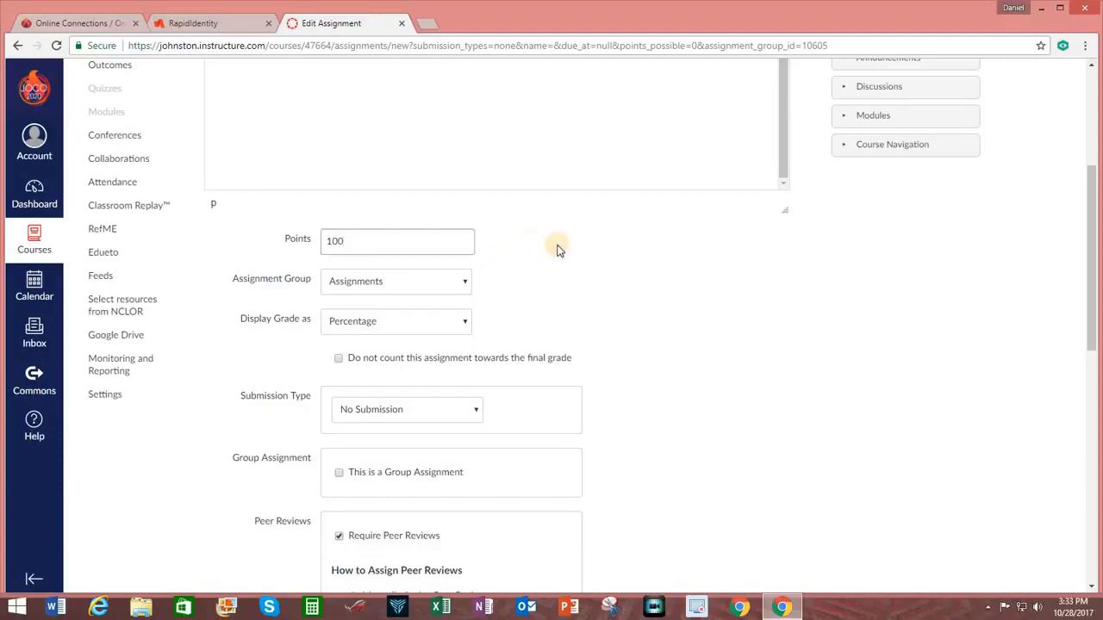
click(465, 283)
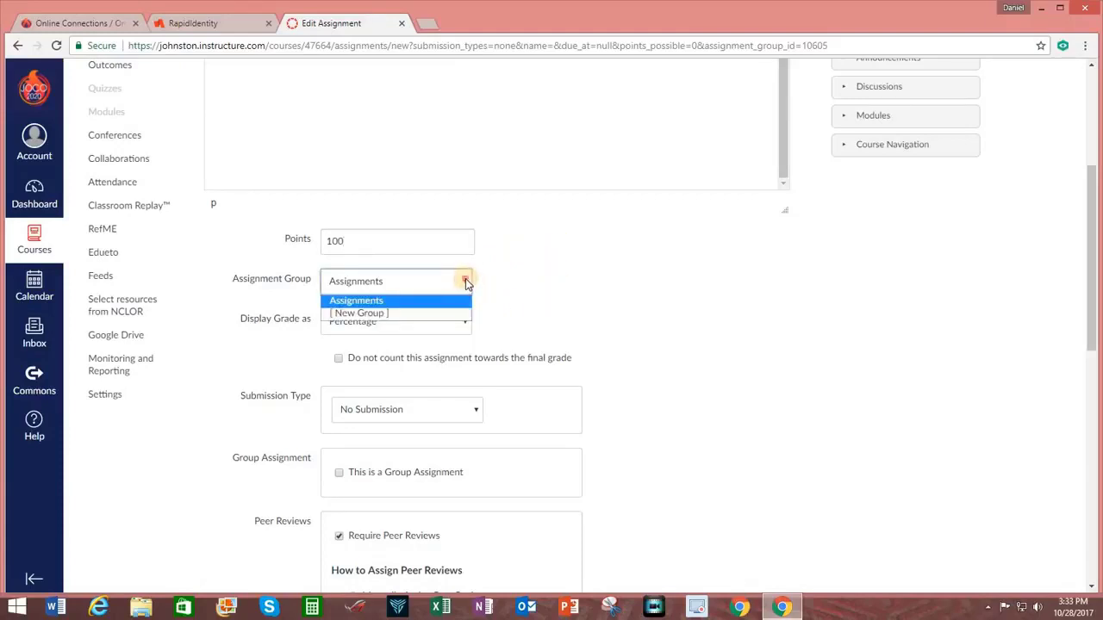
click(553, 256)
scroll(563, 237, down, 1)
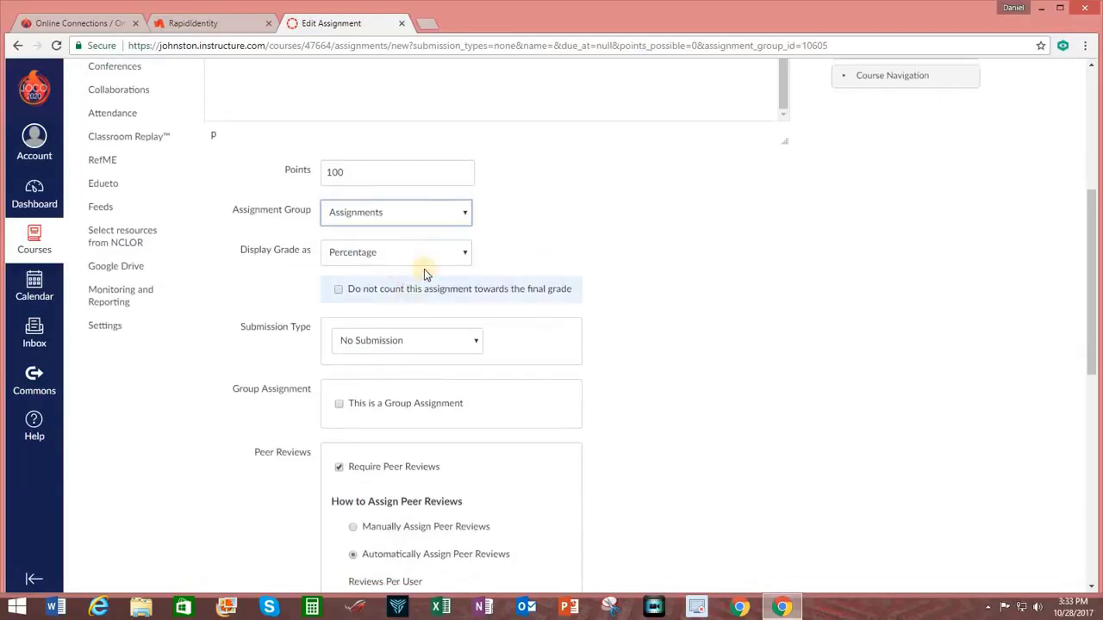
click(466, 253)
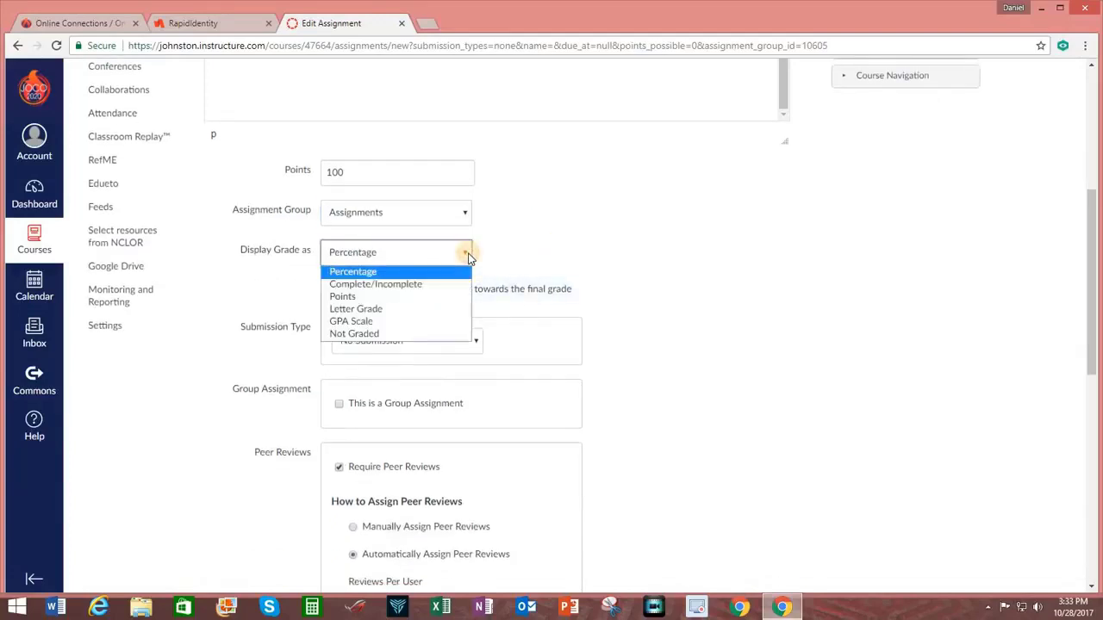
click(380, 273)
scroll(638, 245, down, 1)
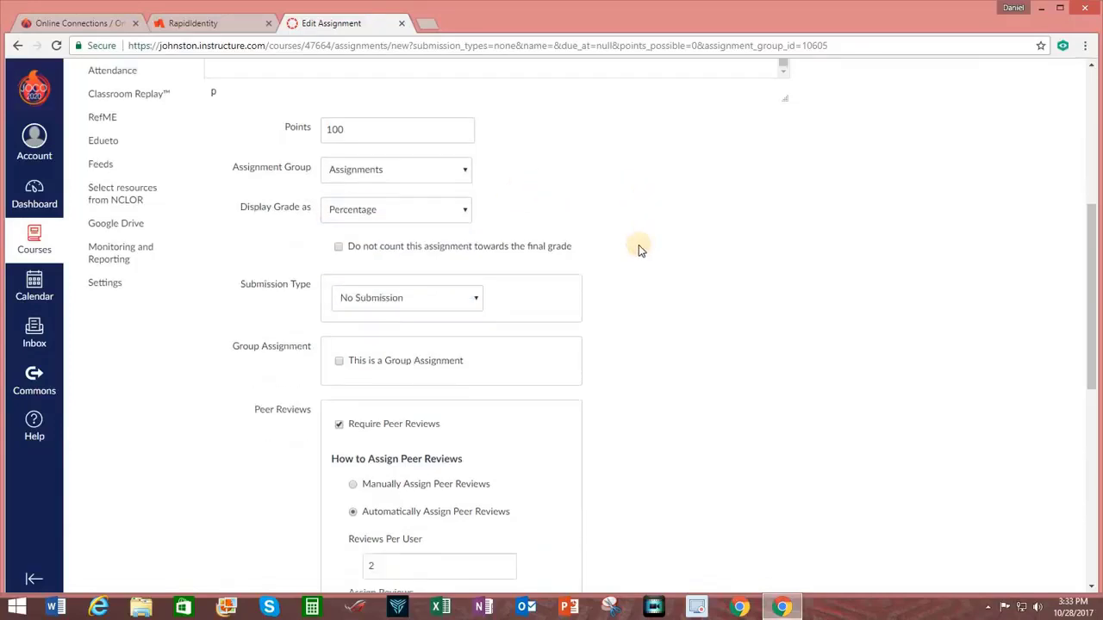
click(339, 222)
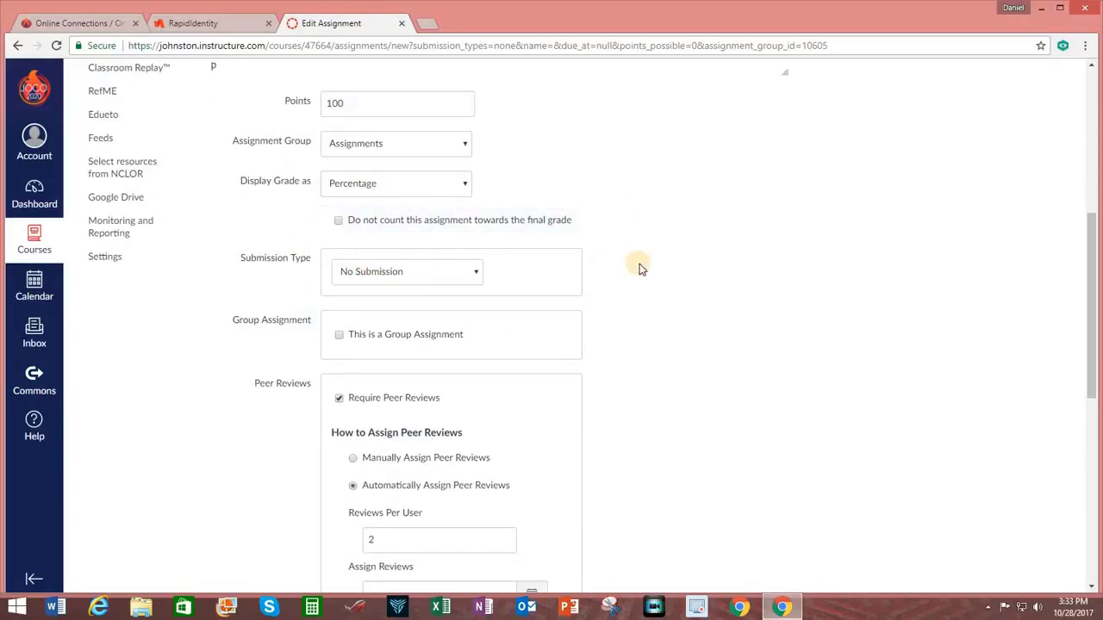
scroll(638, 264, down, 1)
click(479, 206)
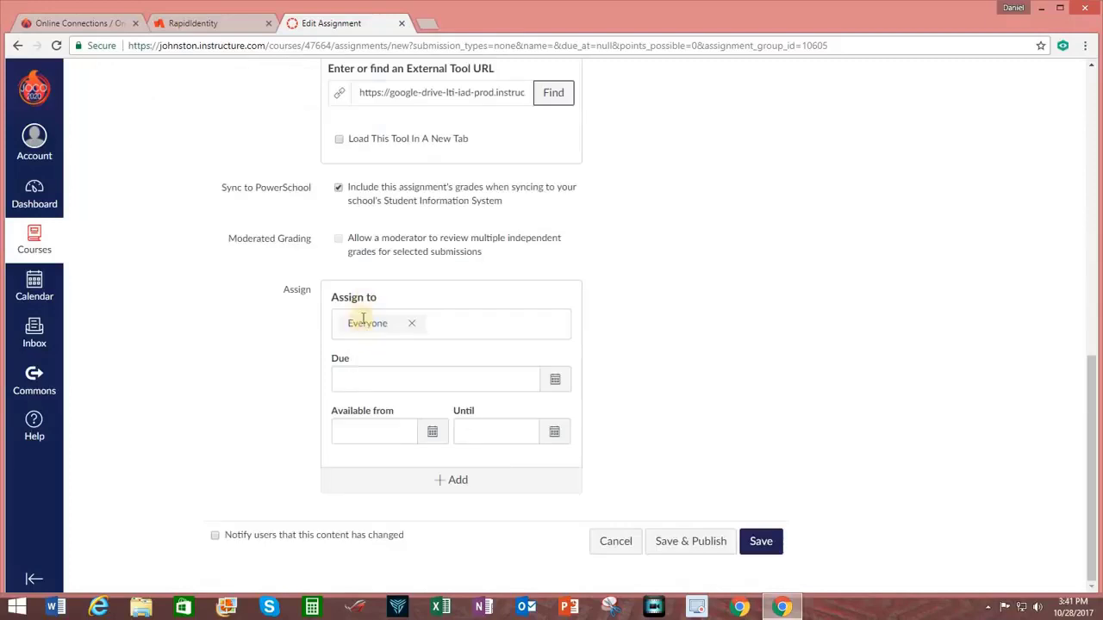
Step: Set the due date to Nov 3 and availability from Oct 28 until Nov 2
click(557, 382)
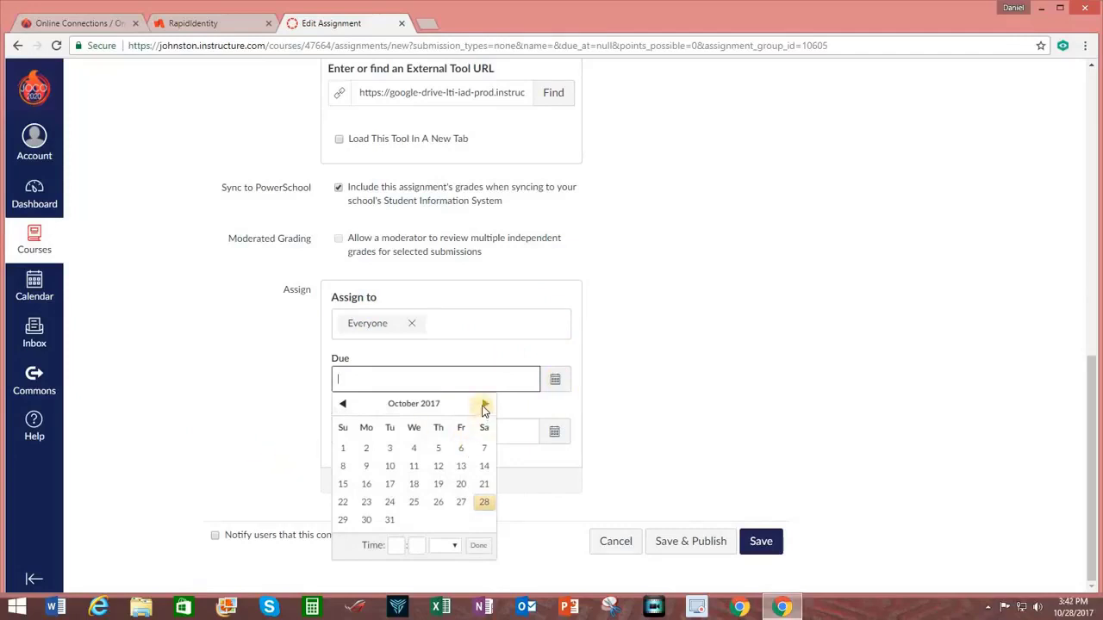
click(485, 405)
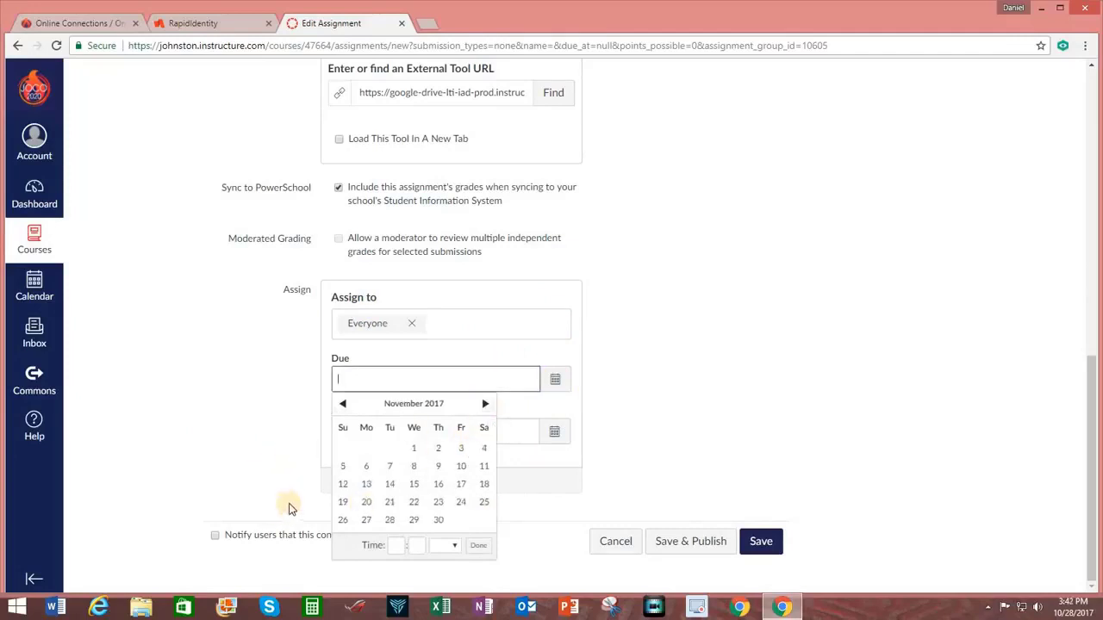
click(461, 448)
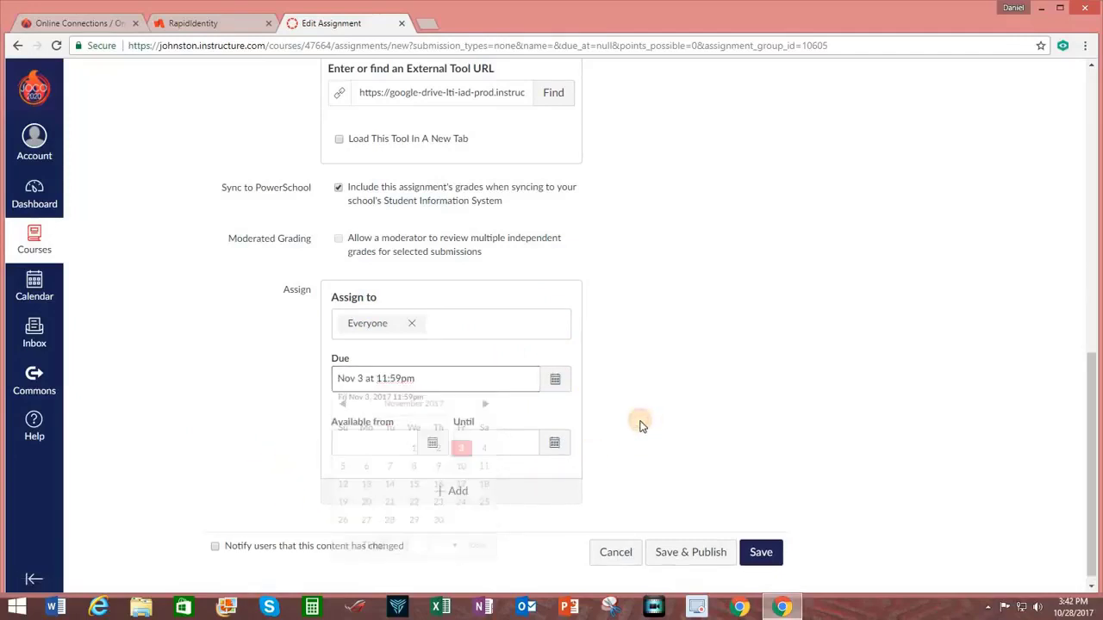
click(433, 445)
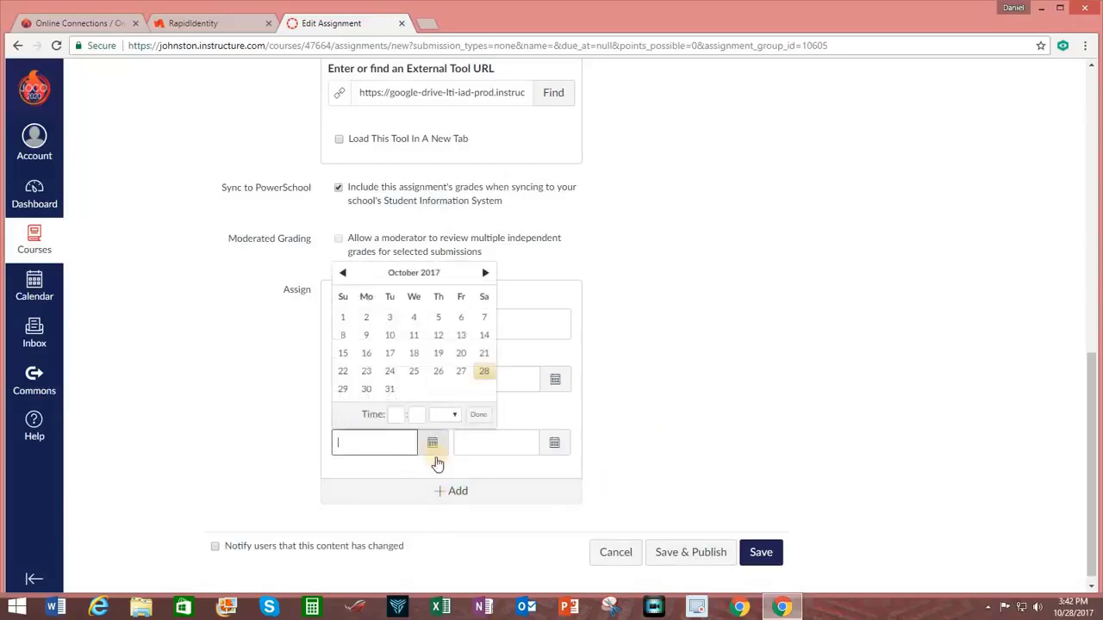
click(483, 372)
click(554, 443)
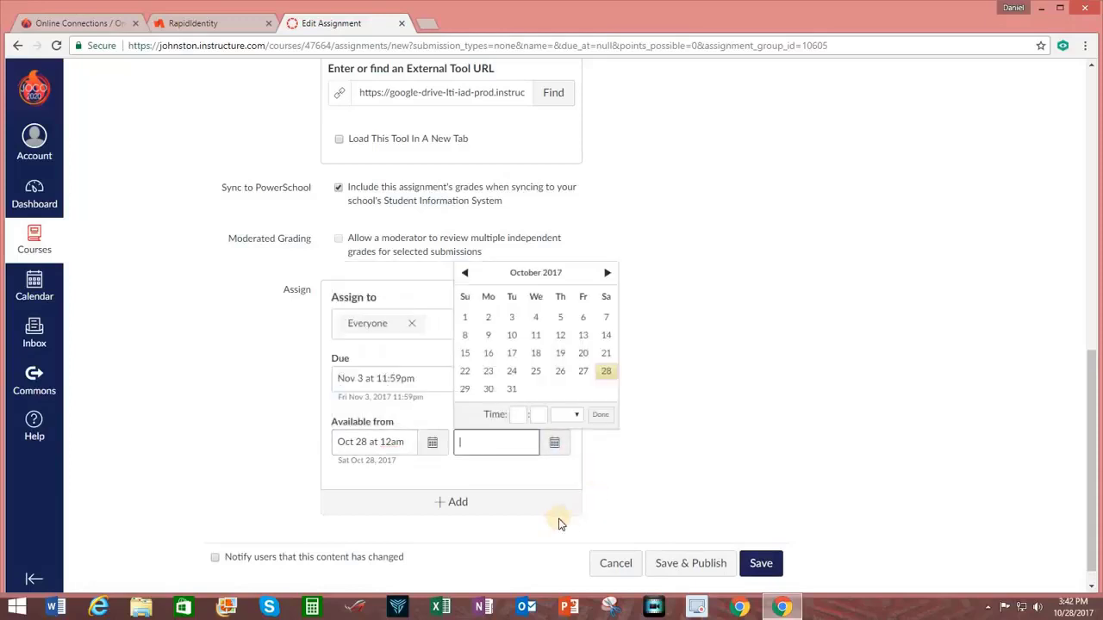
click(607, 272)
click(560, 318)
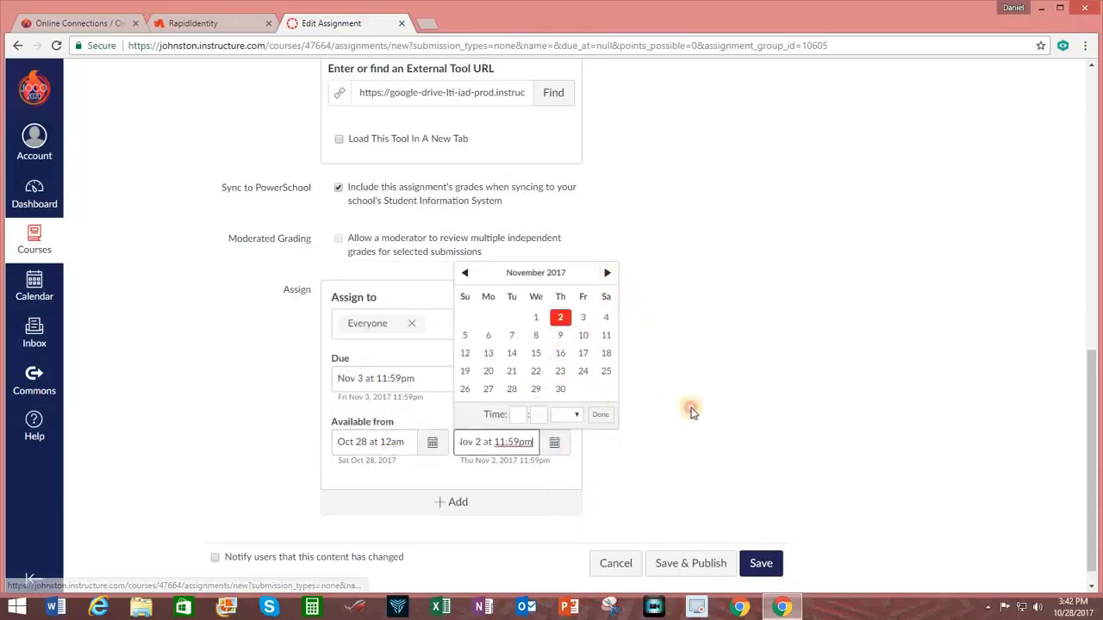
click(692, 411)
scroll(627, 410, up, 10)
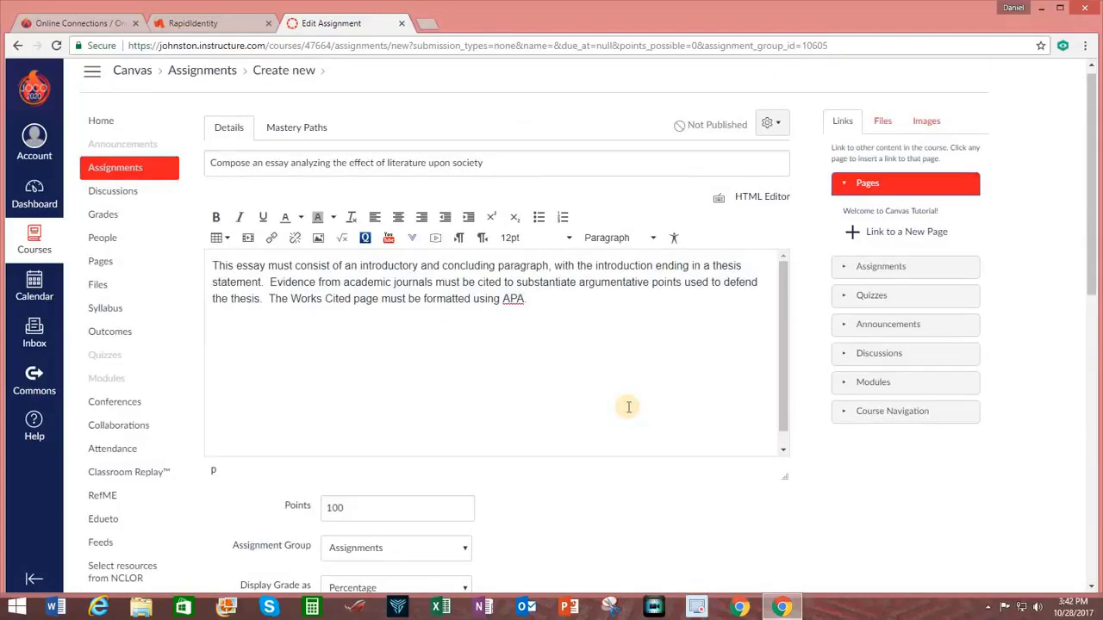
Step: Save and publish, then shorten the title to 'Essay on literature & society'
scroll(628, 407, down, 10)
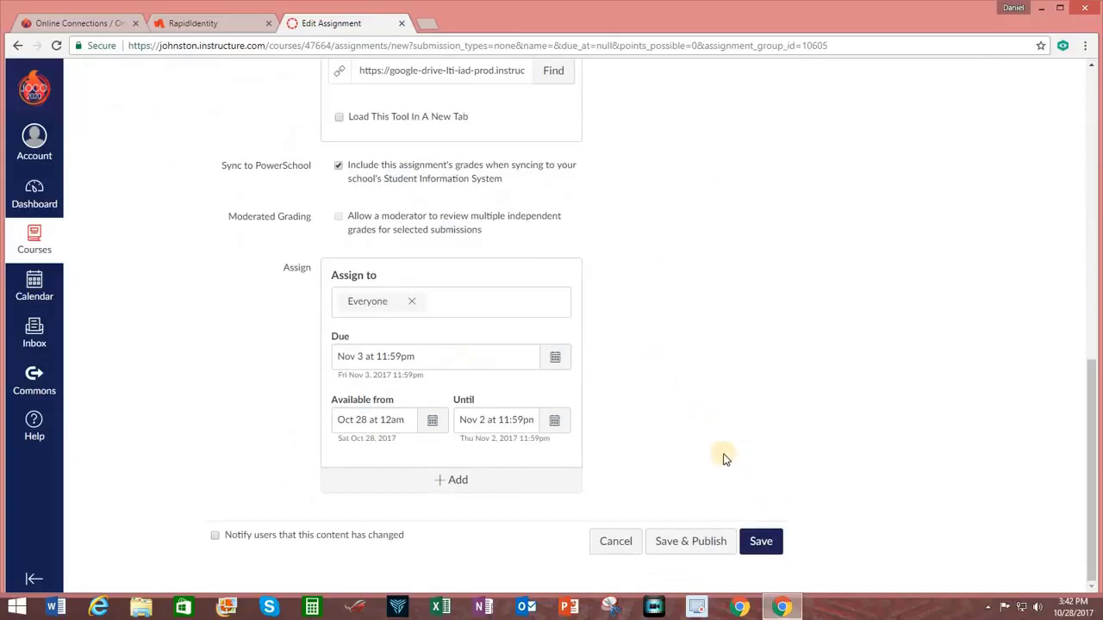
click(677, 542)
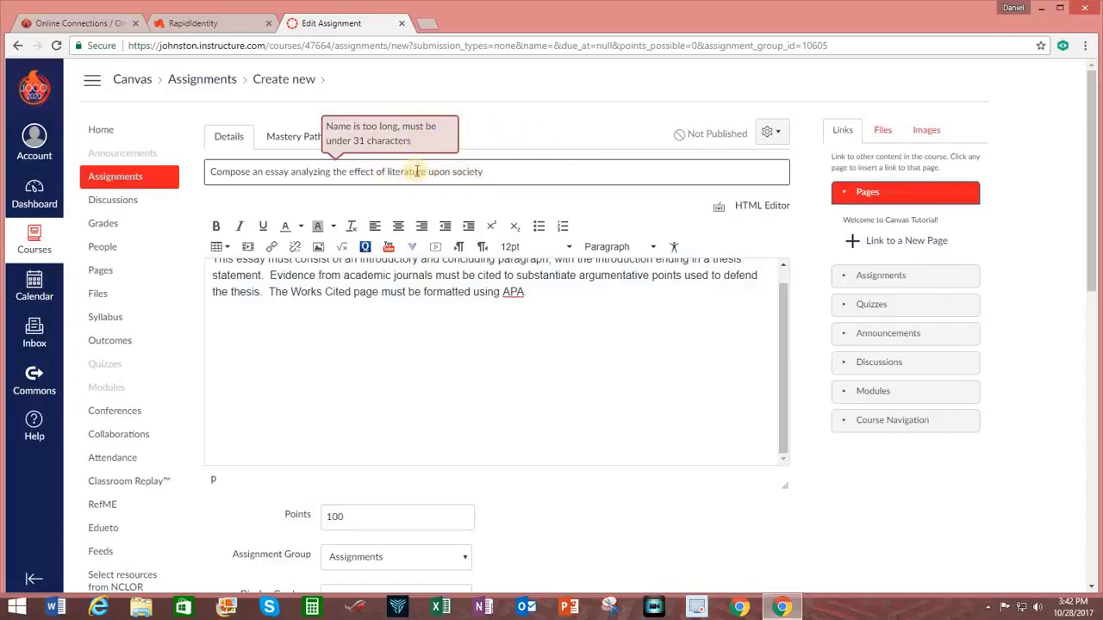
triple_click(254, 171)
text(Essay on literature & society)
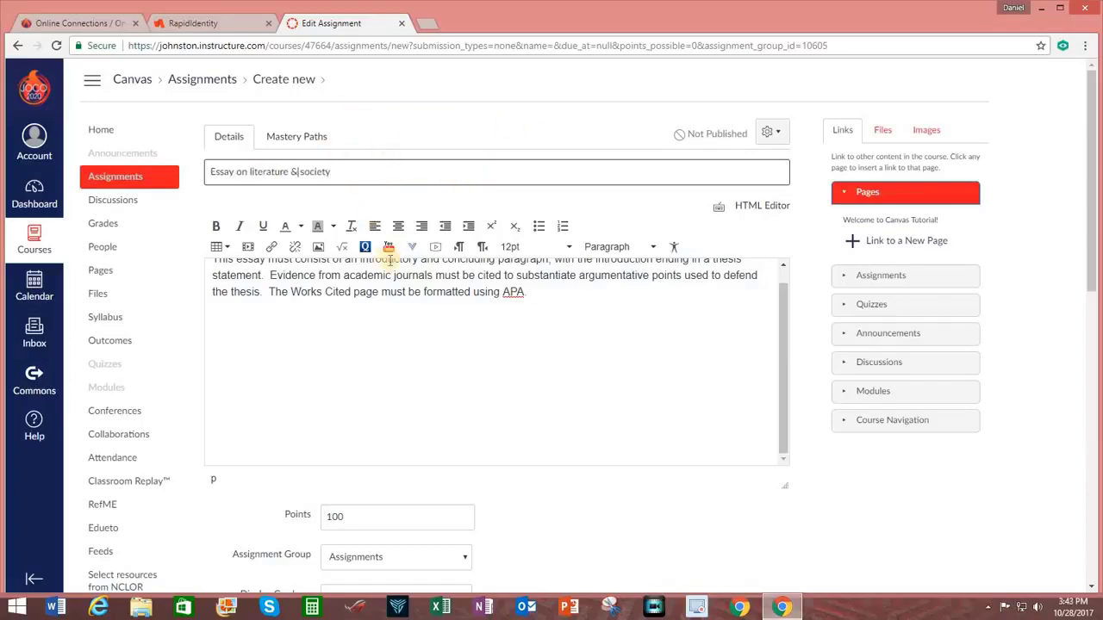
Step: Move the availability end date to Nov 3
scroll(507, 291, down, 10)
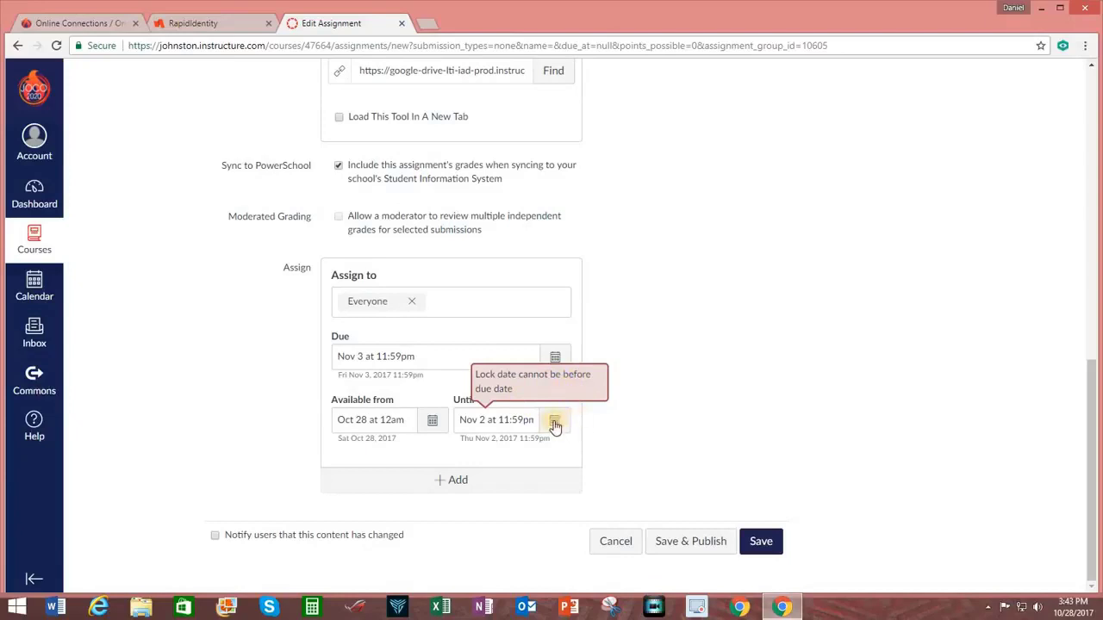
click(554, 422)
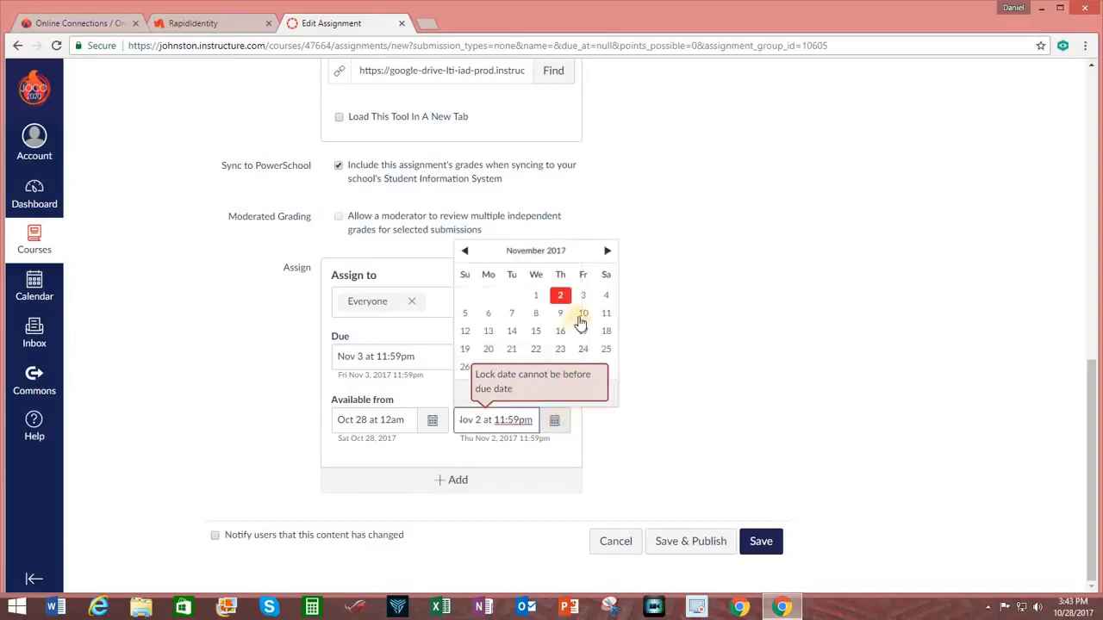
click(582, 295)
click(636, 403)
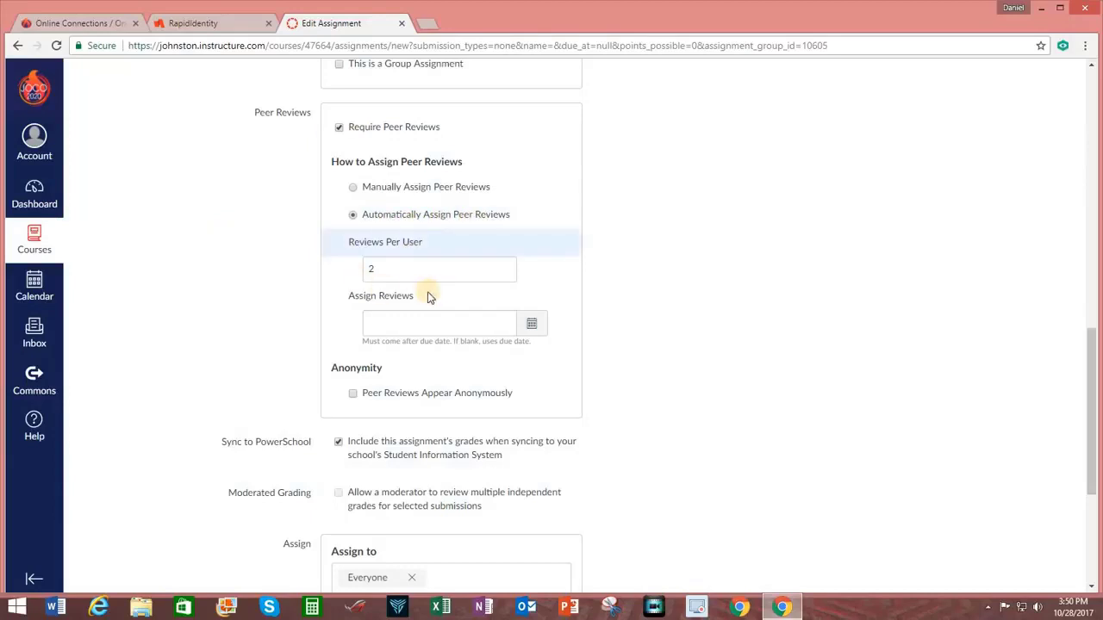
Step: Turn on anonymous peer reviews and save and publish the essay assignment
scroll(431, 291, down, 2)
click(443, 256)
scroll(642, 251, down, 2)
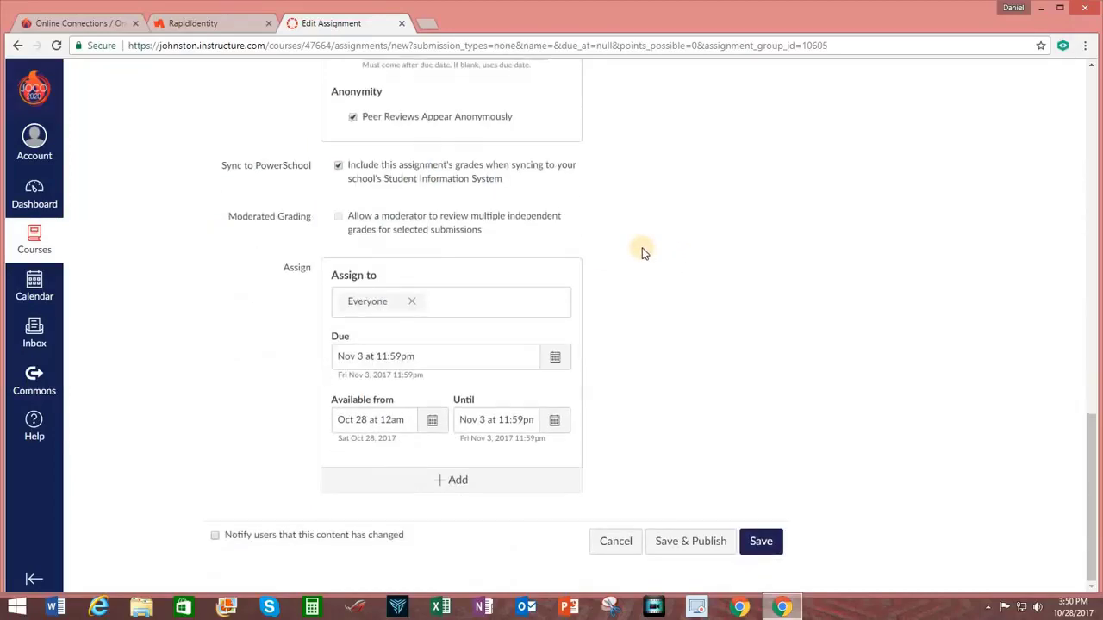
scroll(642, 252, up, 5)
scroll(642, 252, down, 5)
click(690, 541)
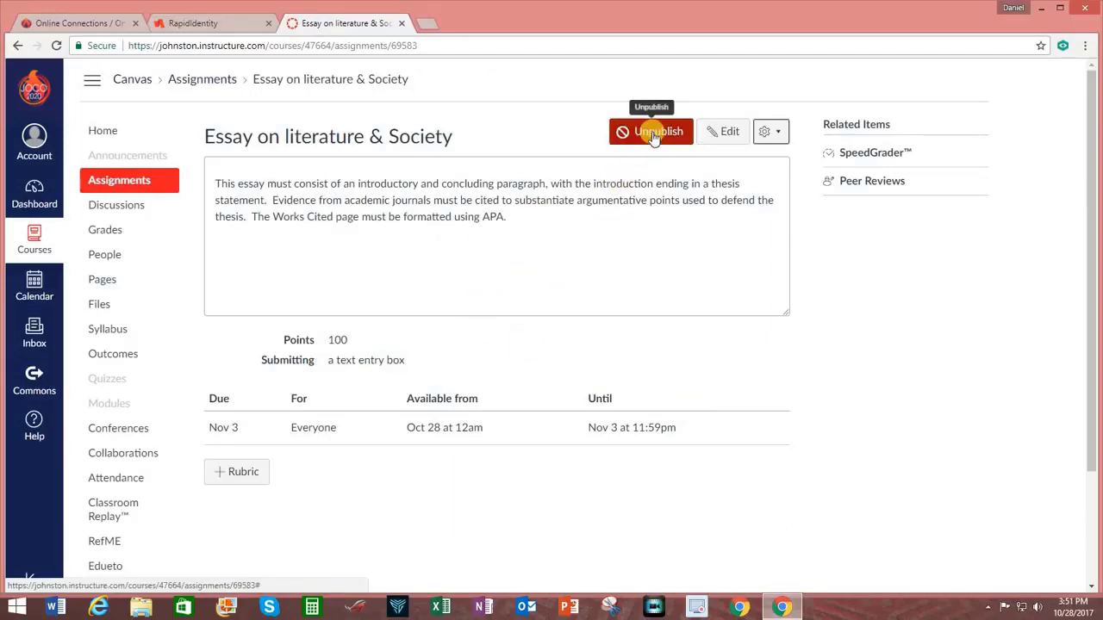
scroll(534, 150, down, 2)
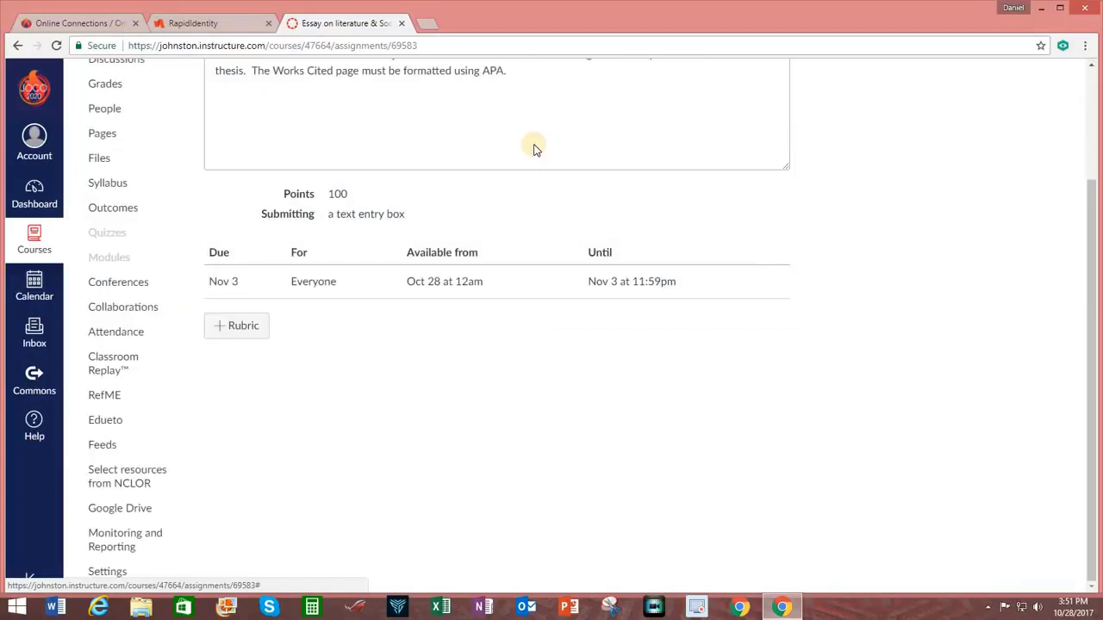
Step: Create a rubric titled 'Essay Rubric' and set its first criterion's point value
click(244, 328)
click(247, 326)
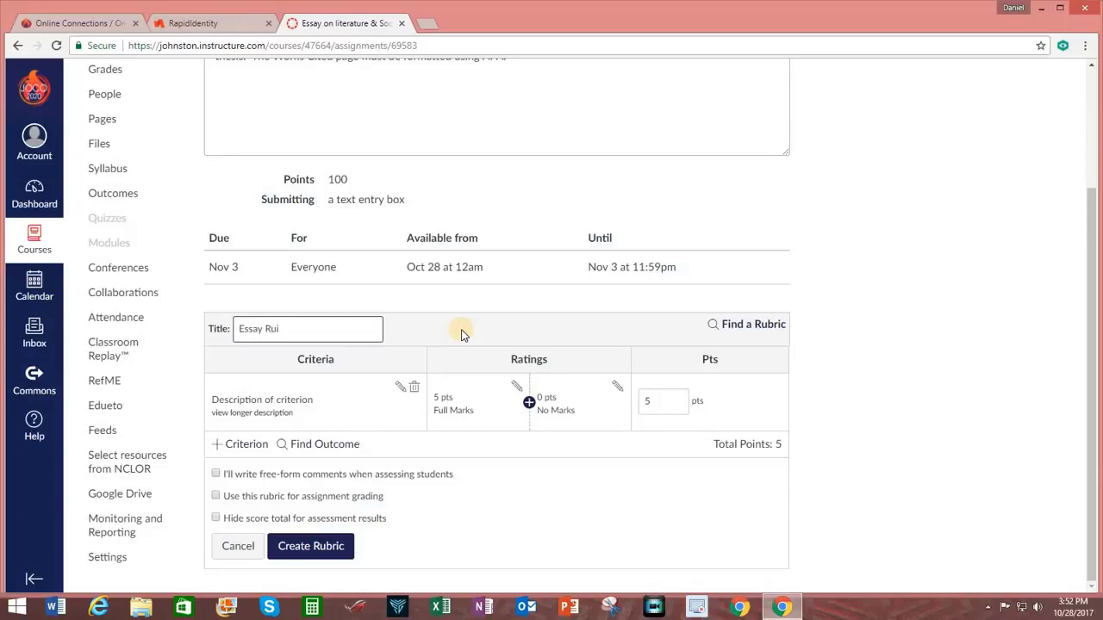
text(Essay Rubric)
click(652, 398)
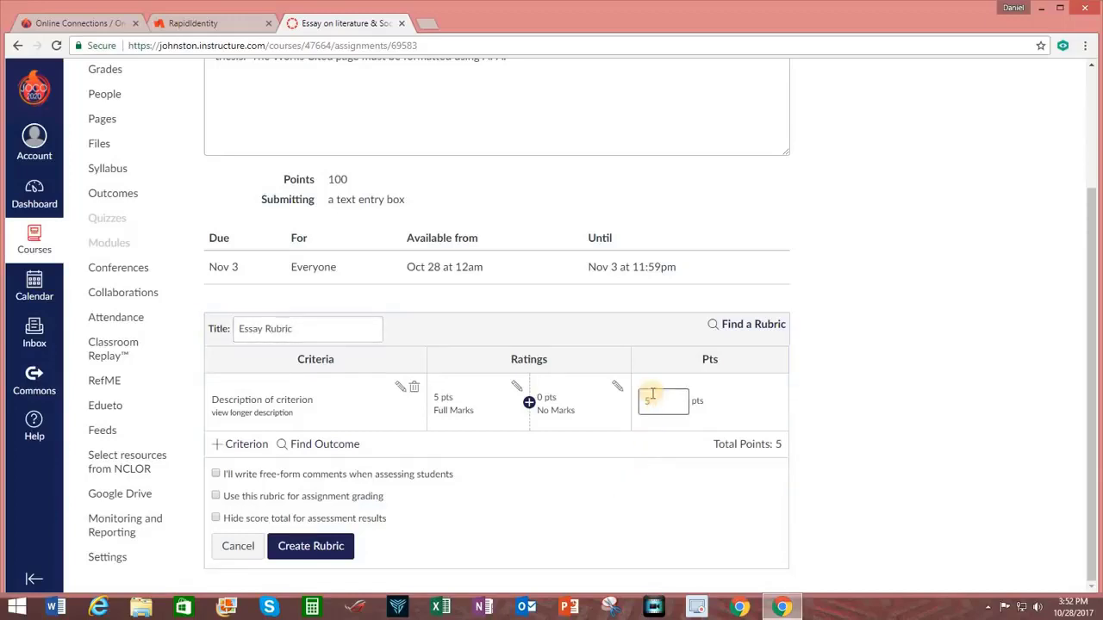
click(583, 485)
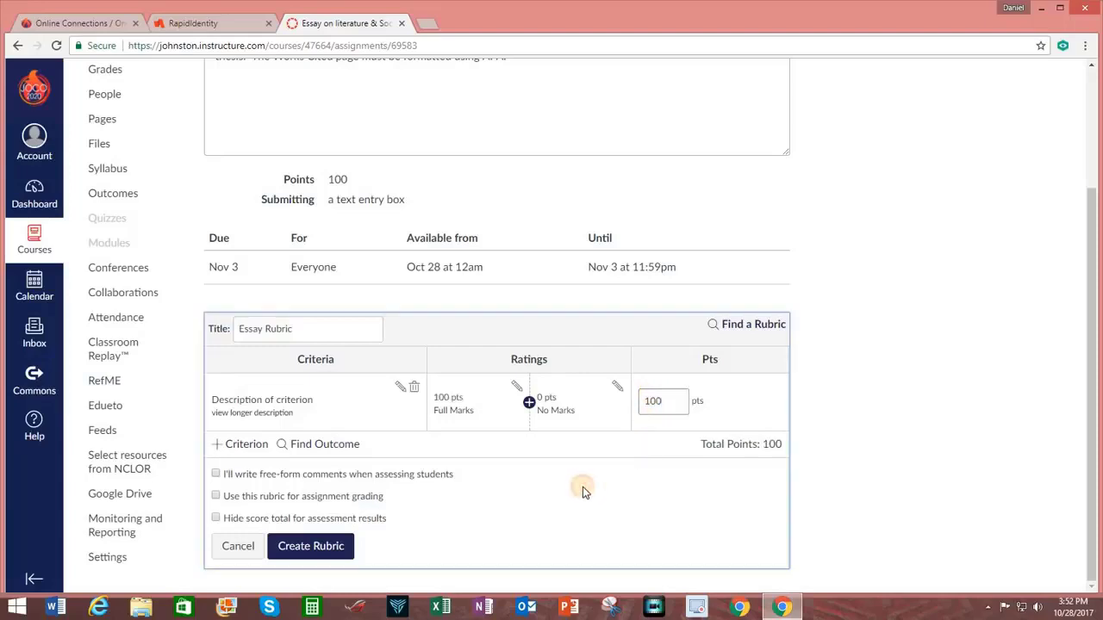
Step: Add a Grammar criterion with a 10-point Full Marks rating
click(246, 448)
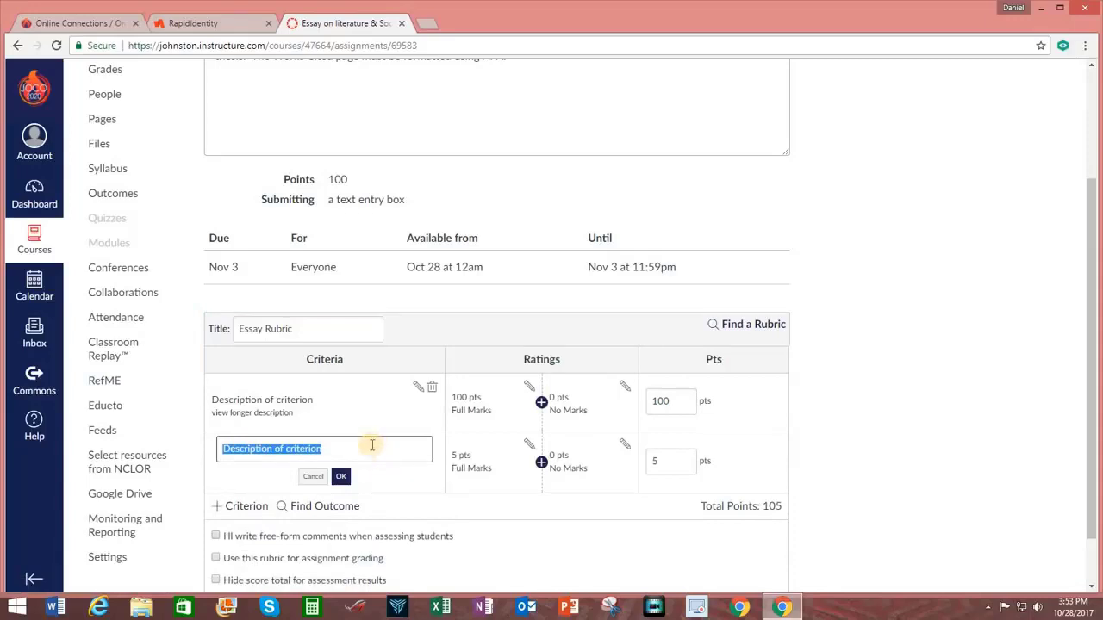
text(GRammar)
key(BackSpace)
key(BackSpace)
key(BackSpace)
key(BackSpace)
key(BackSpace)
key(BackSpace)
text(rammar)
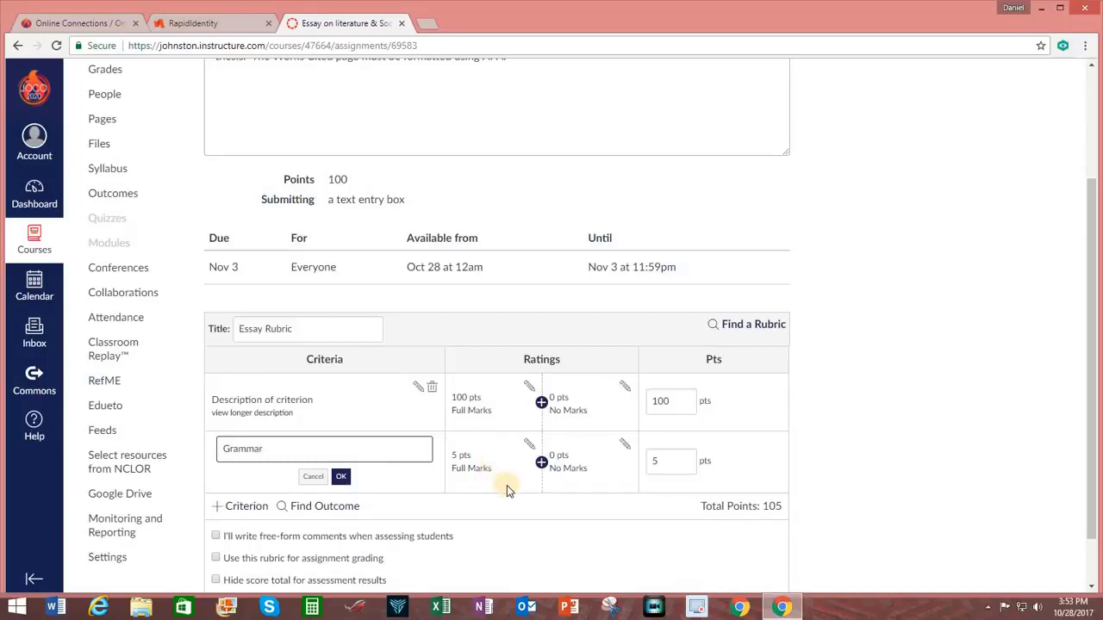
click(528, 444)
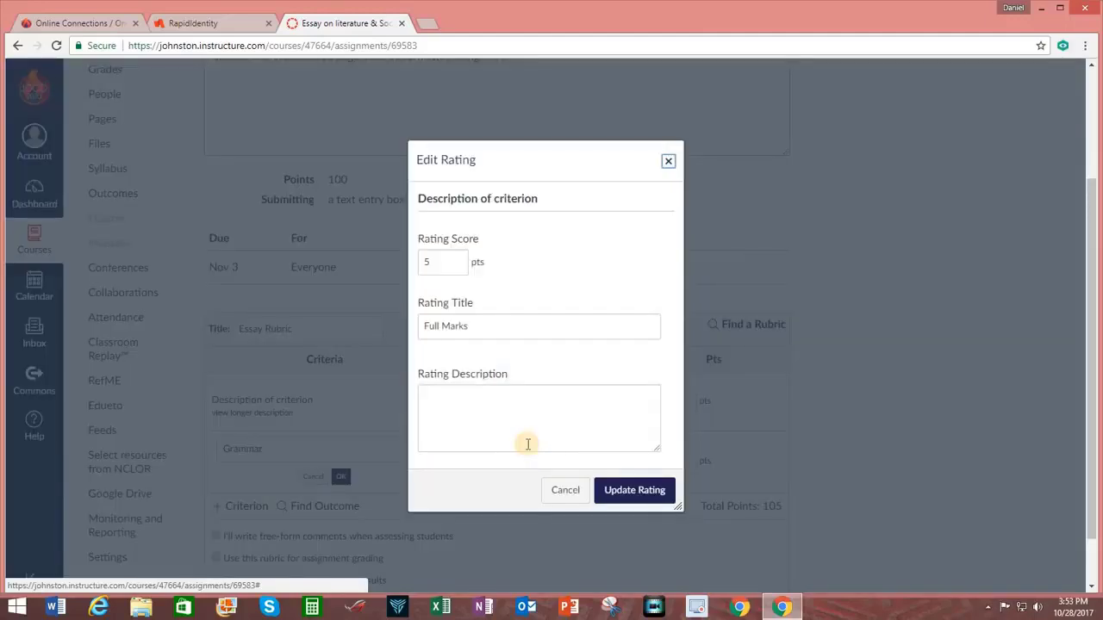
double_click(435, 262)
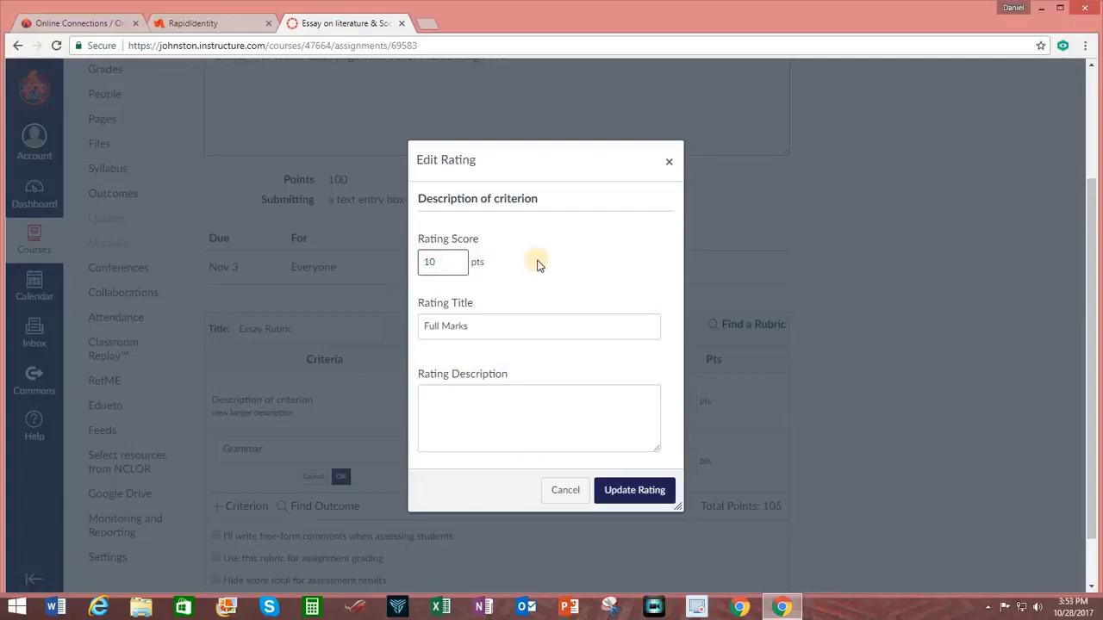
click(633, 489)
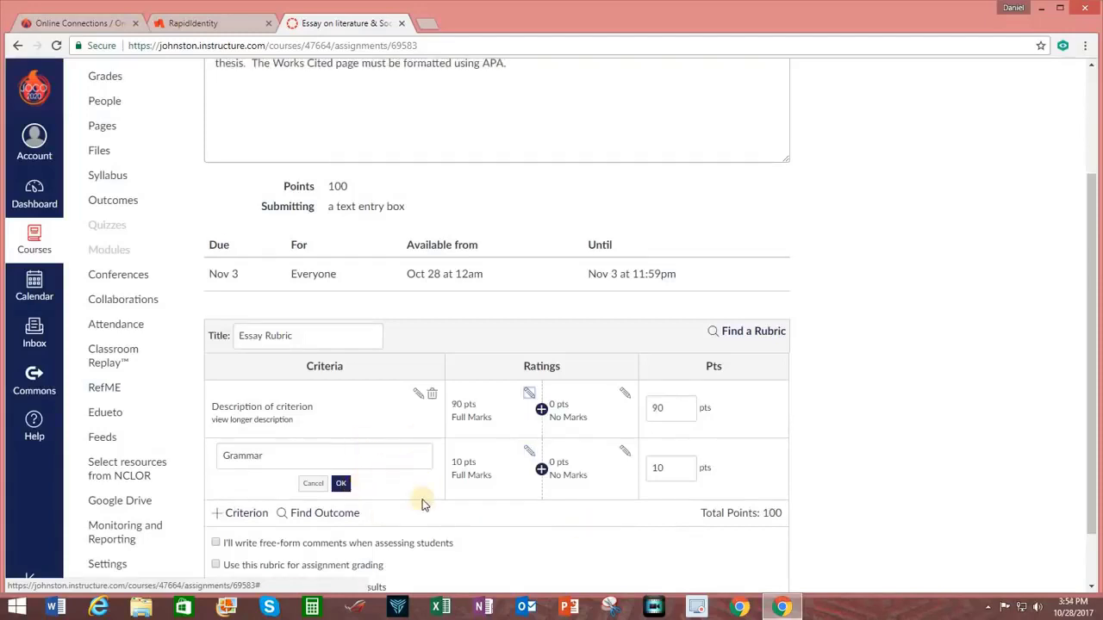
Step: Save the 10-point Grammar criterion after checking Find Outcome and cancelling without attaching an outcome
click(341, 486)
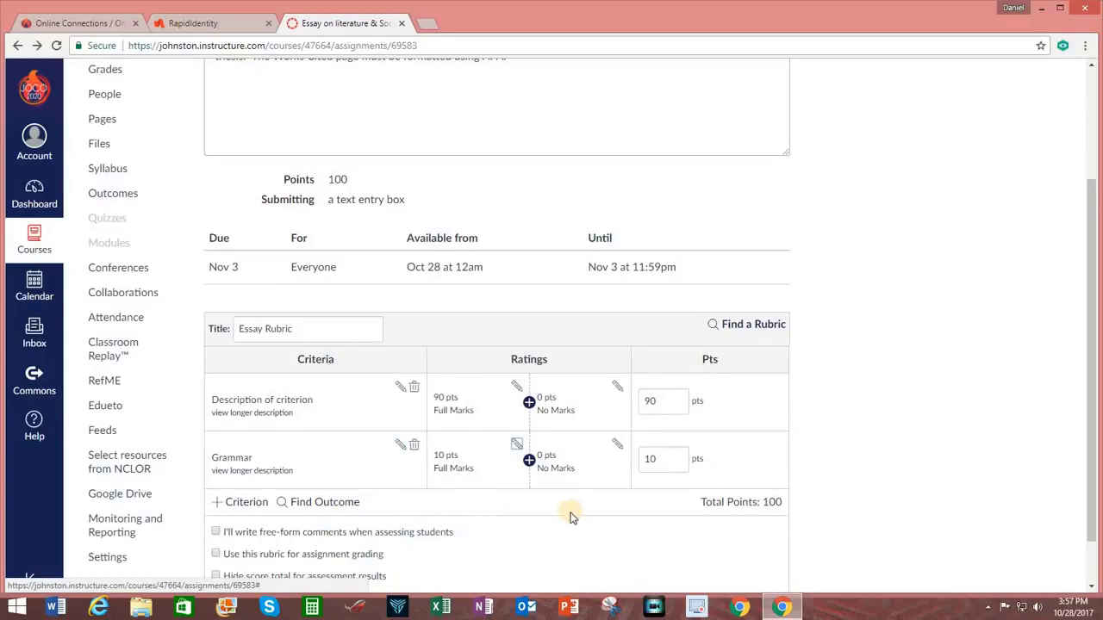
click(330, 503)
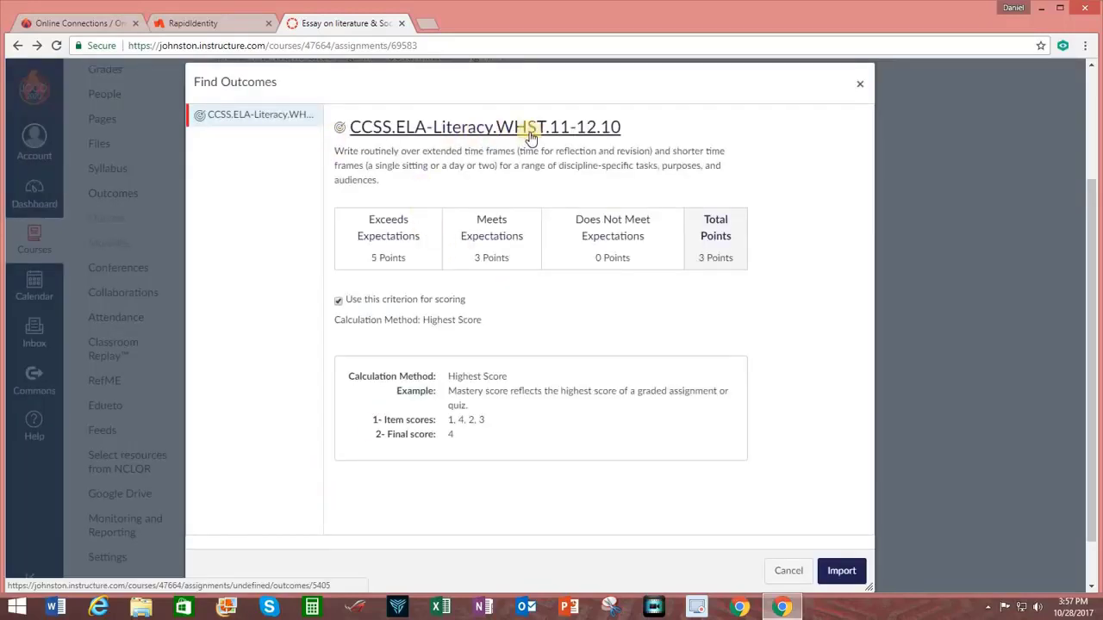
click(782, 574)
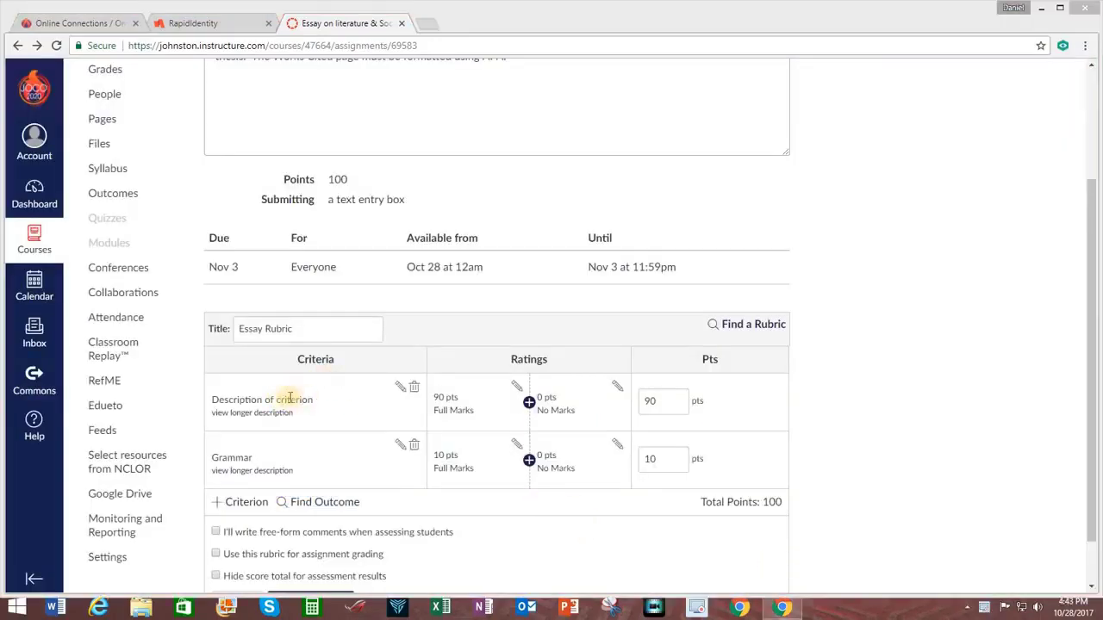
Step: Rename the first rubric criterion to 'Use of Evidence'
click(293, 399)
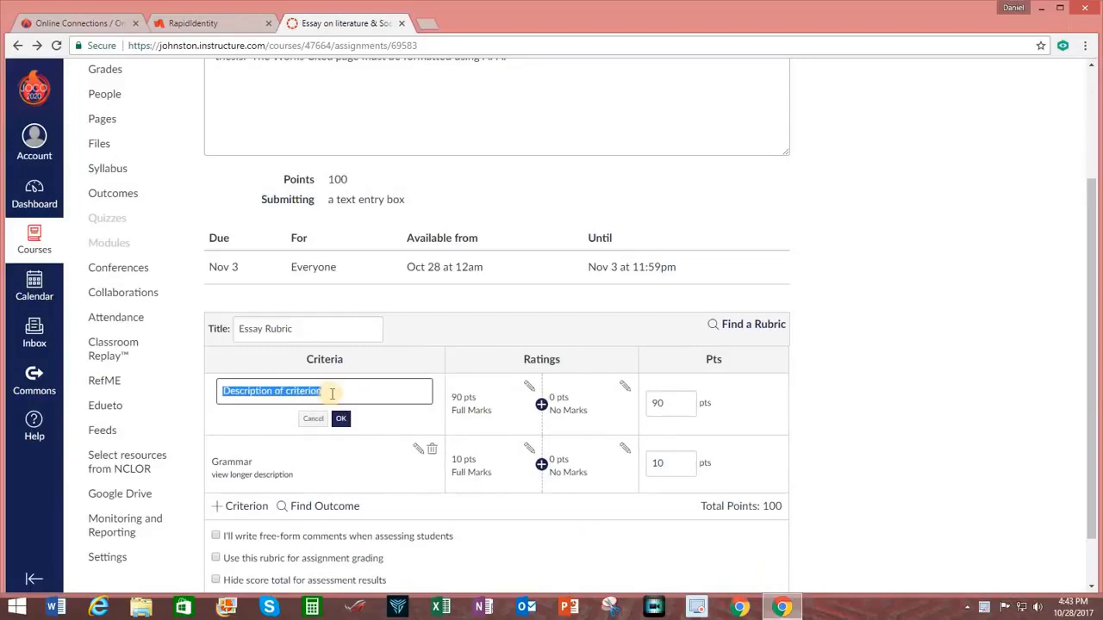
text(Use of Ev)
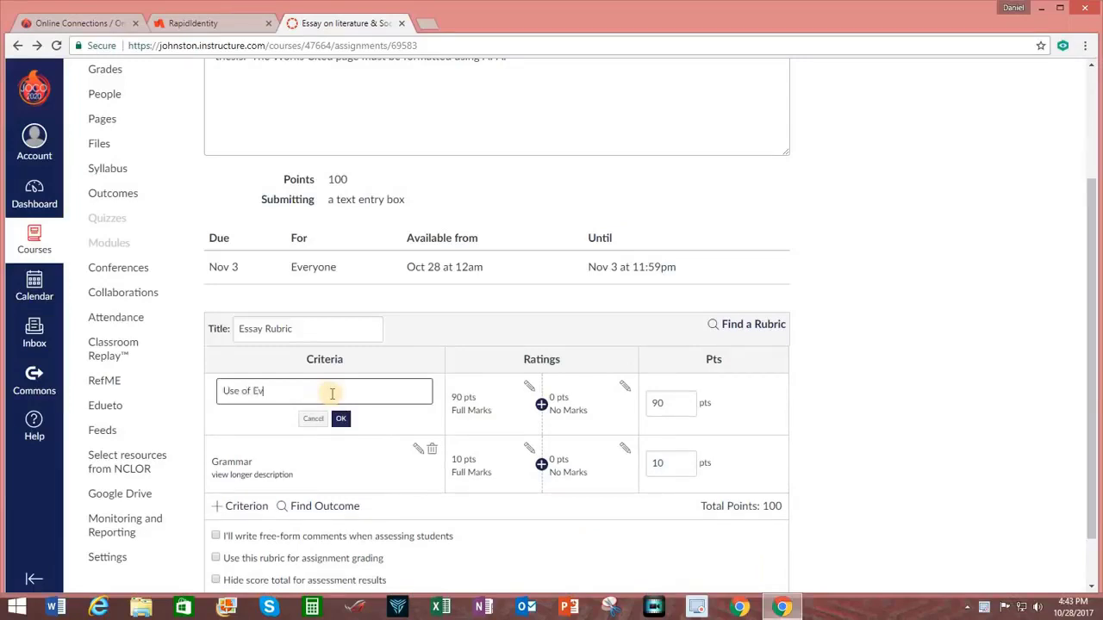
text(idence)
click(340, 419)
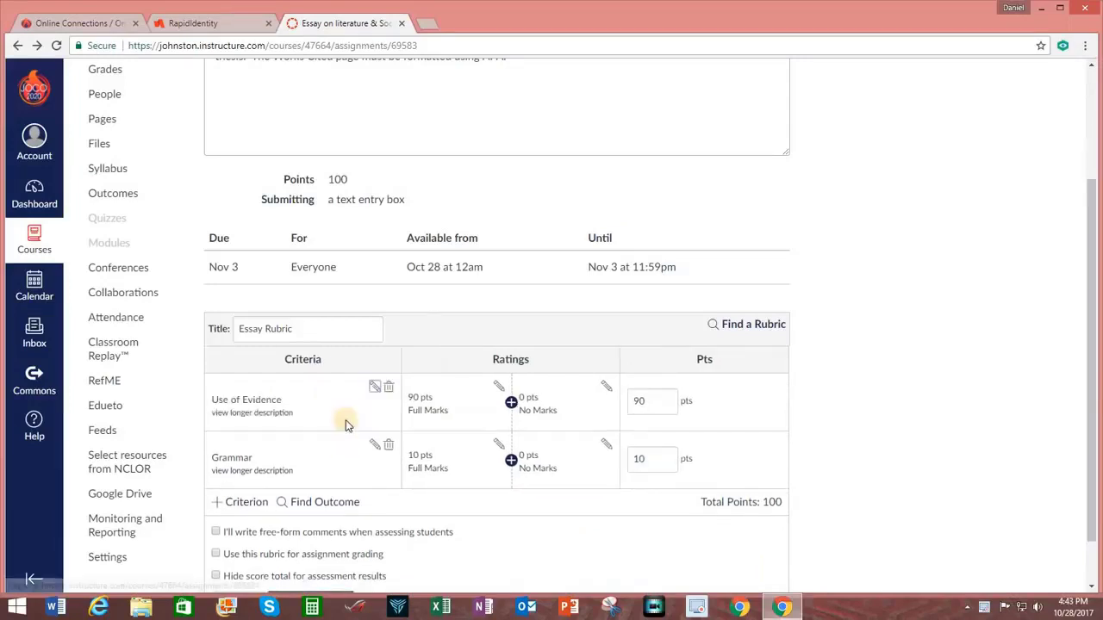
Step: Add a 45-point rating titled 'Some use of Evidence' to the Use of Evidence criterion
click(513, 407)
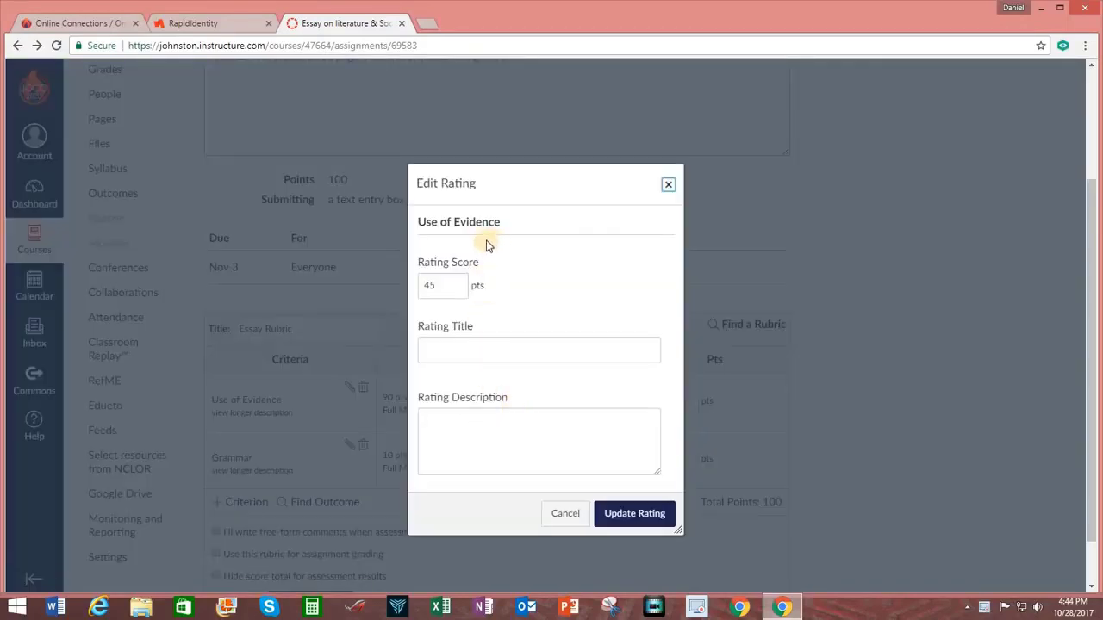
double_click(423, 285)
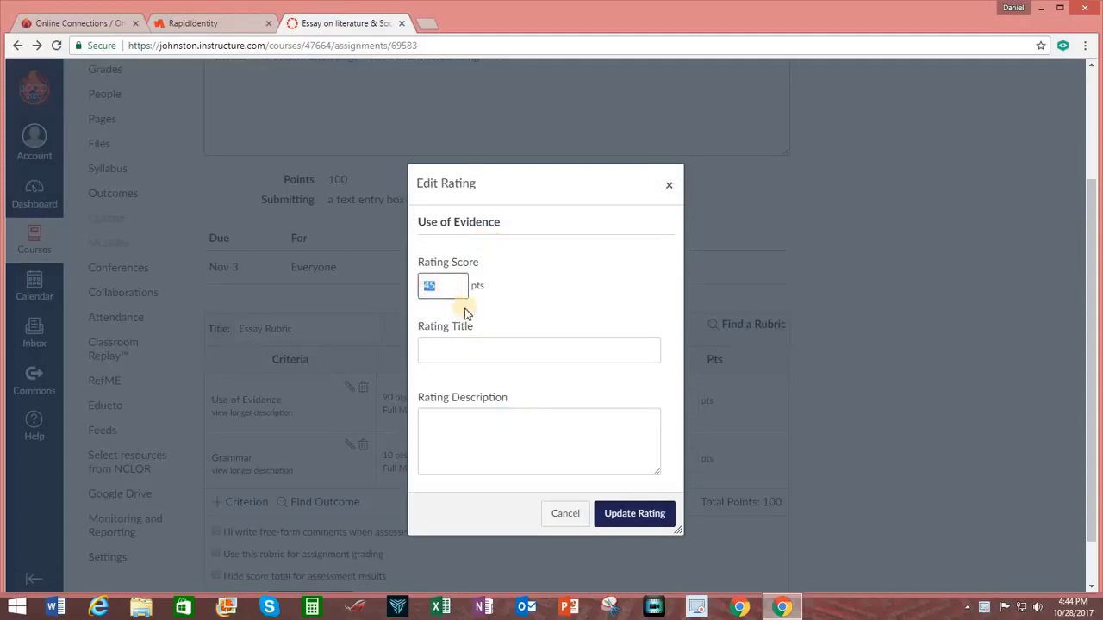
click(472, 349)
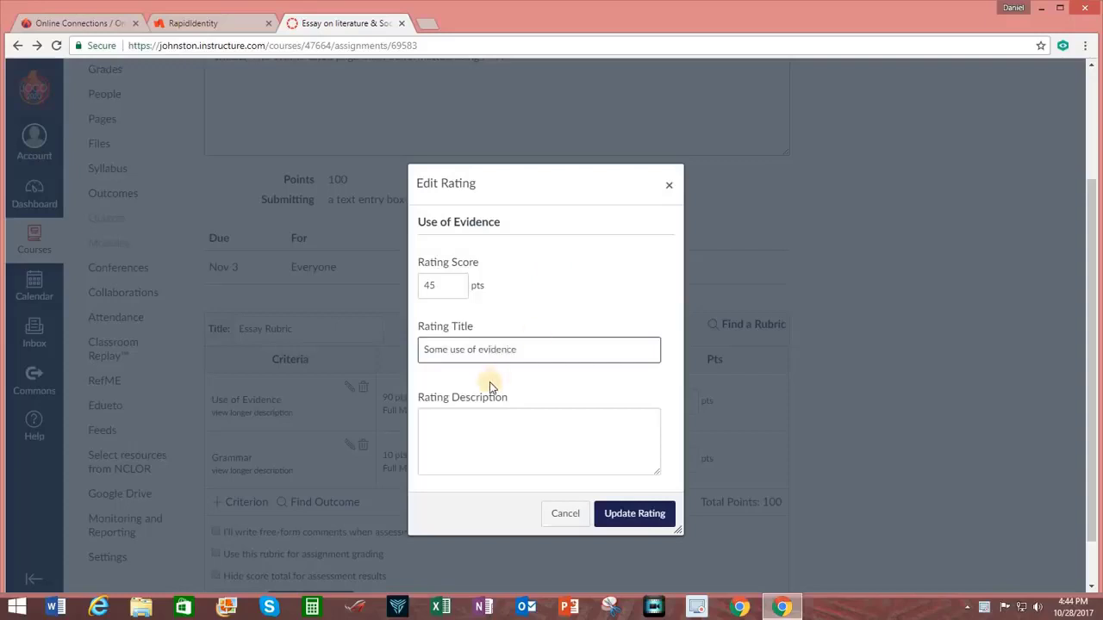
click(482, 349)
key(BackSpace)
click(642, 514)
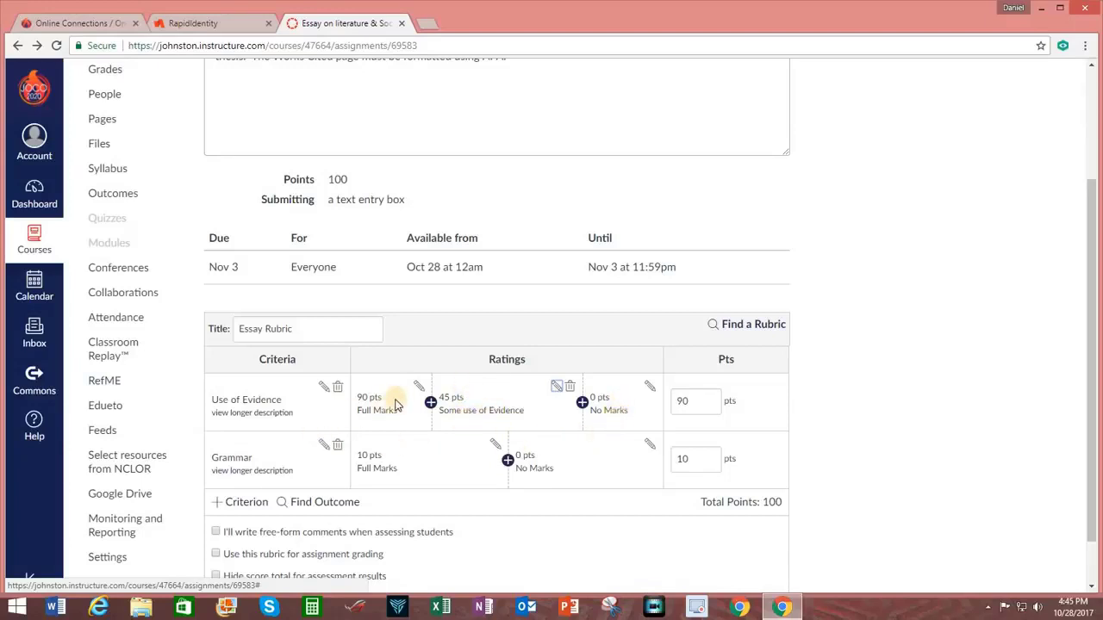
Step: Retitle the 90-point rating to 'Full use of evidence'
click(419, 385)
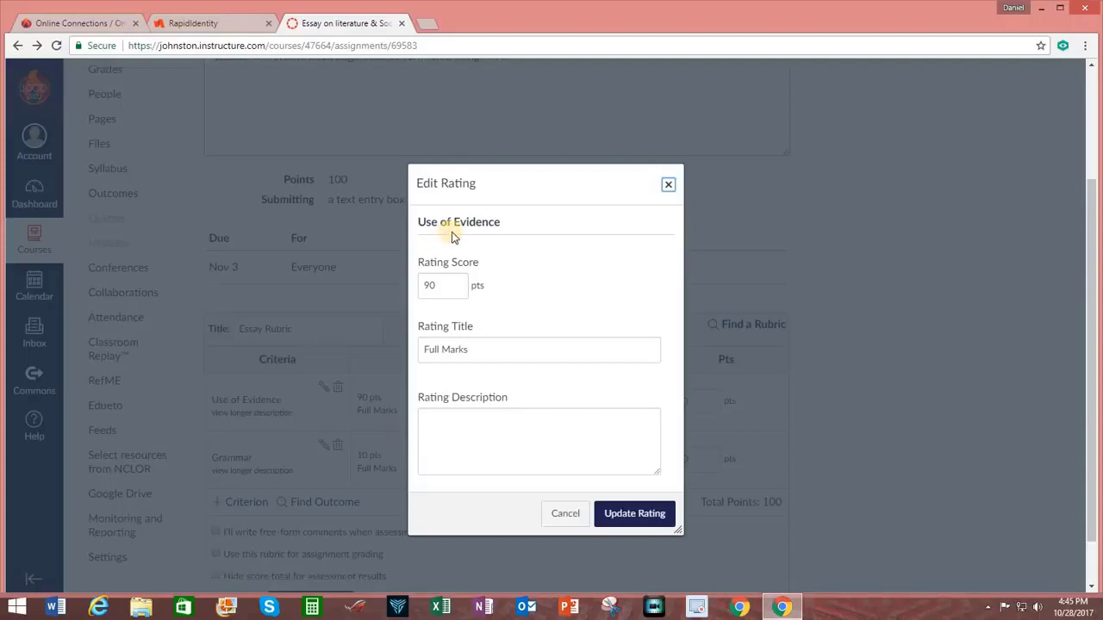
triple_click(435, 352)
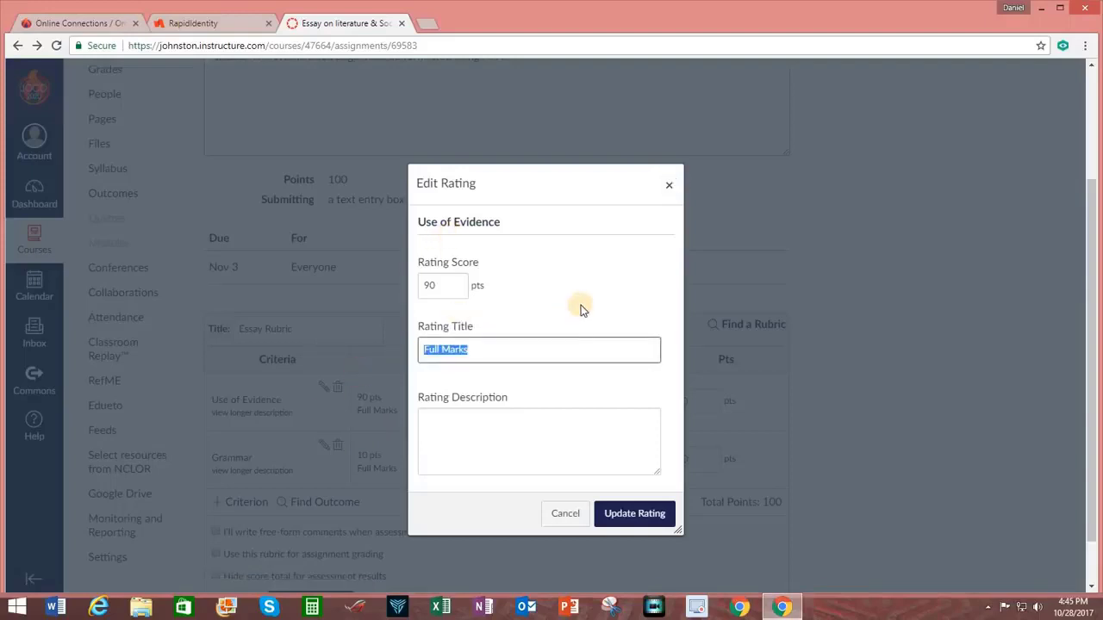
text(F)
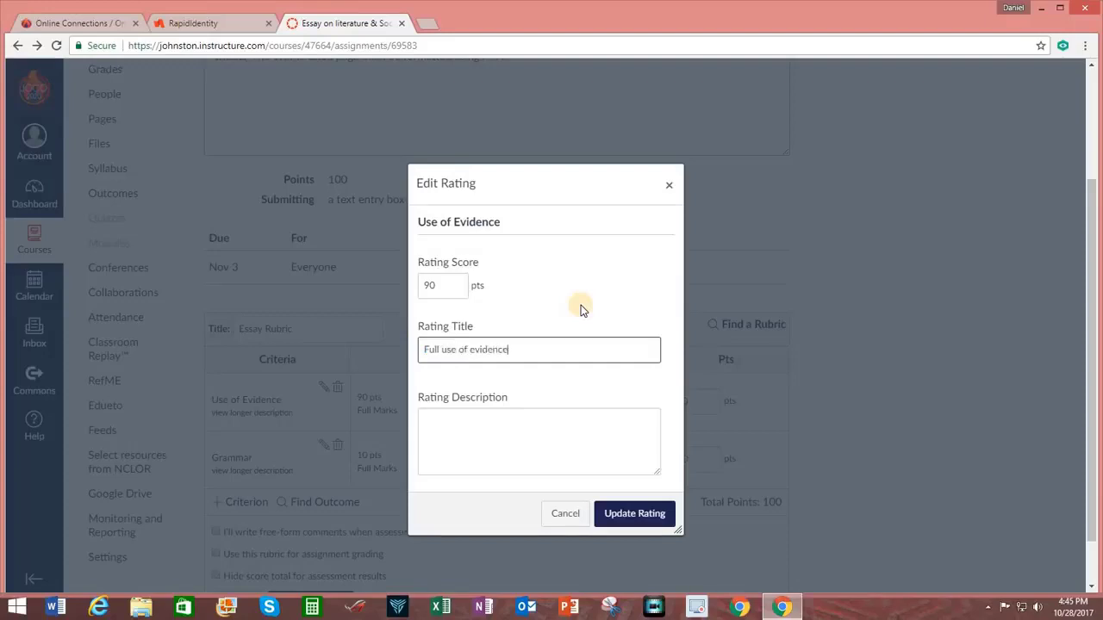
click(636, 513)
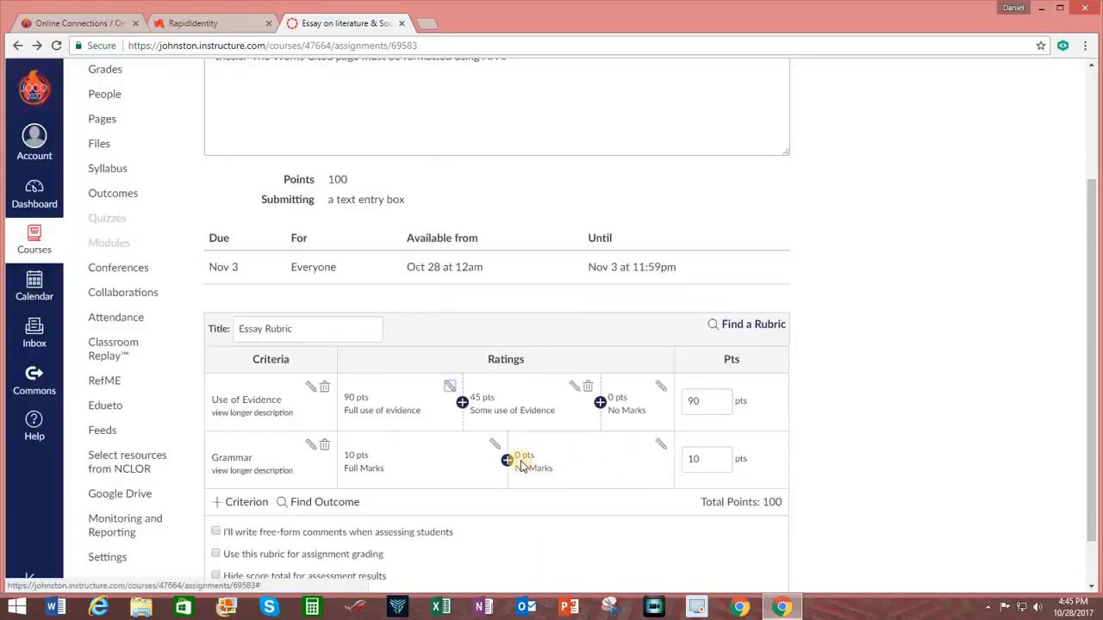
Step: Use the Essay Rubric for assignment grading and create it
scroll(521, 466, down, 2)
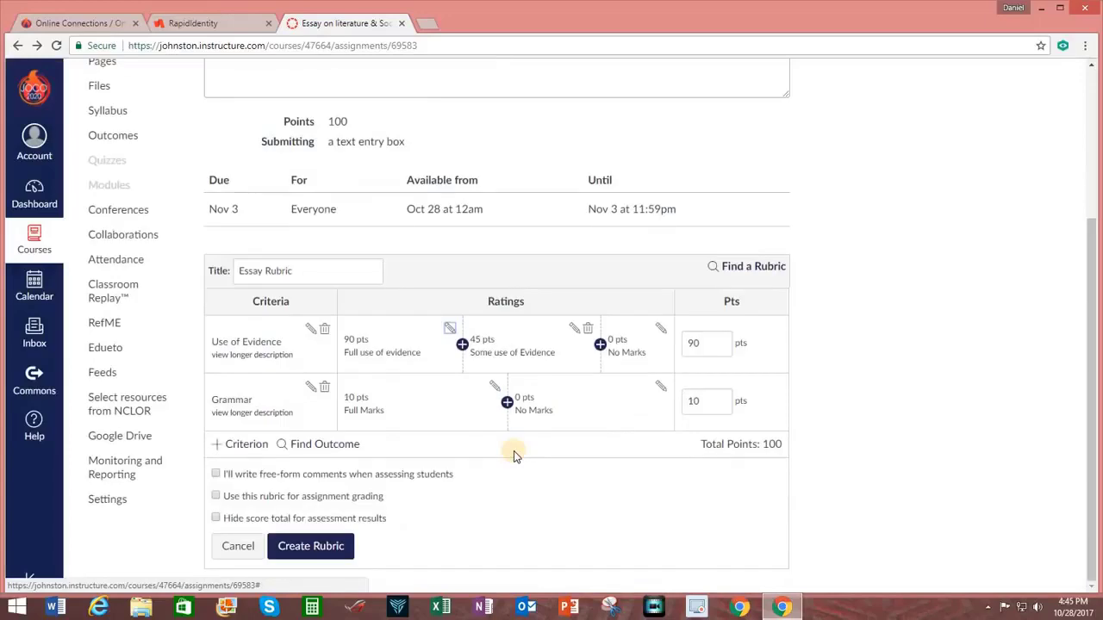
click(216, 497)
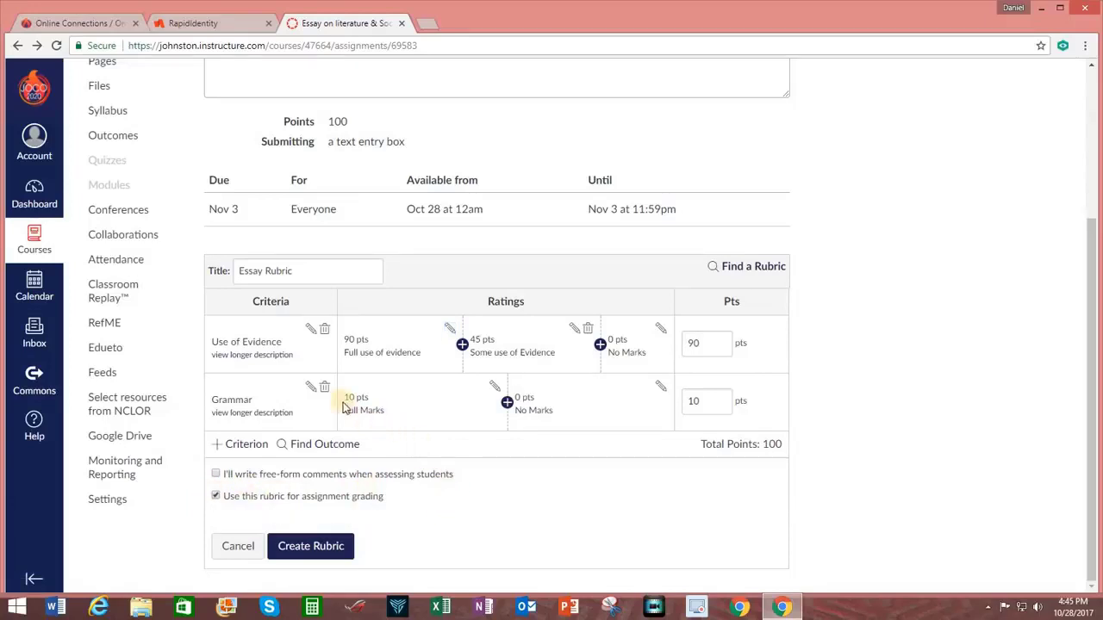
click(311, 546)
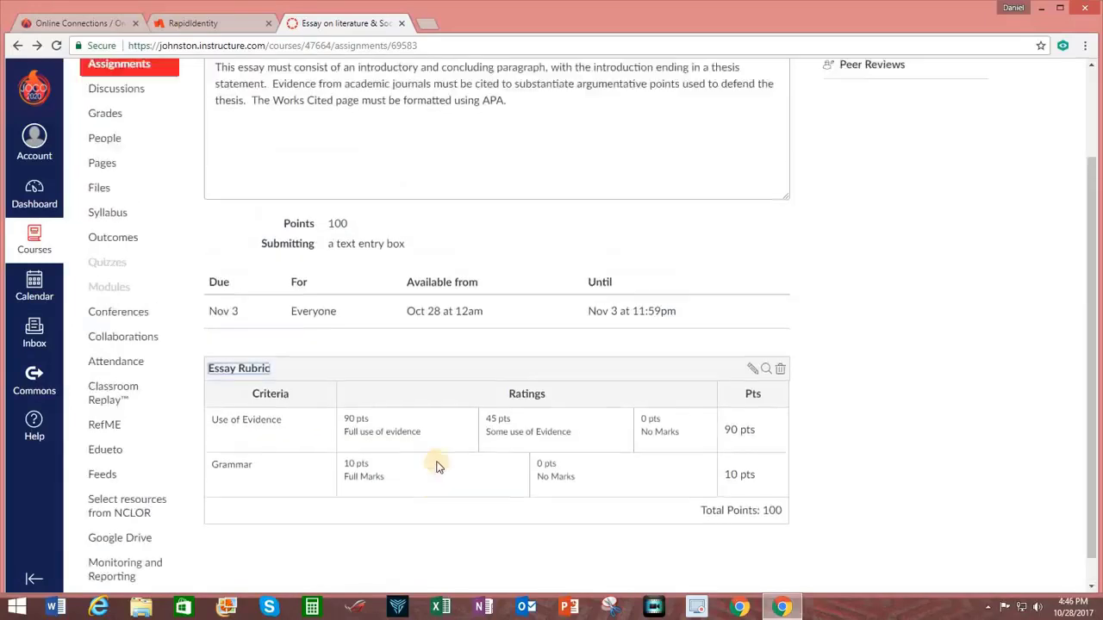
scroll(436, 466, up, 2)
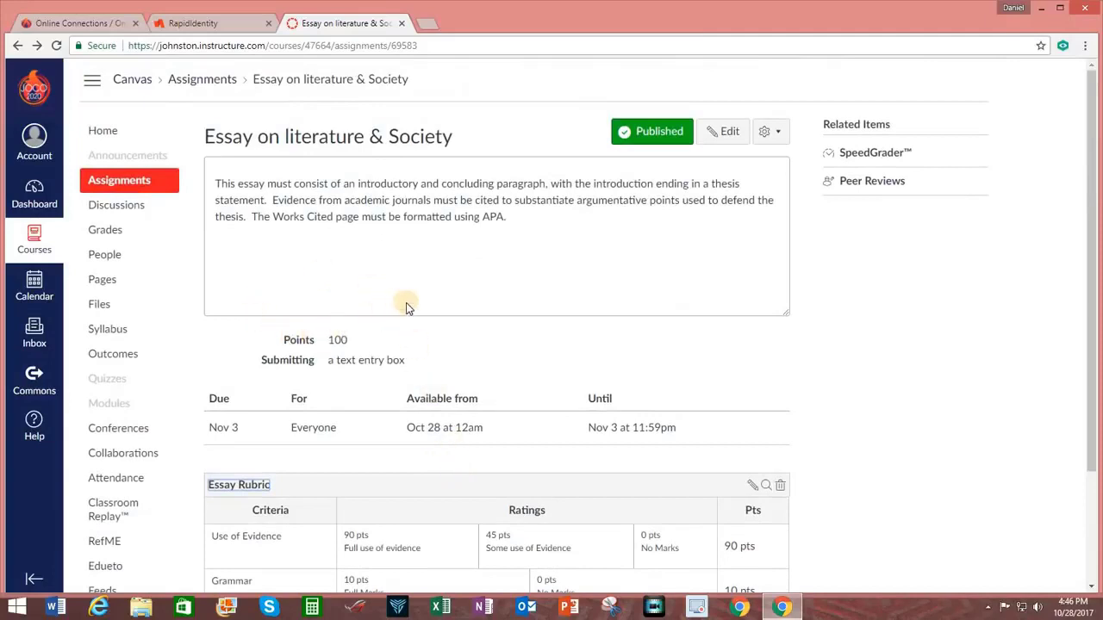
Step: On the Modules page, add the 'Essay on literature & Society' assignment to Introduction to Literature
click(111, 404)
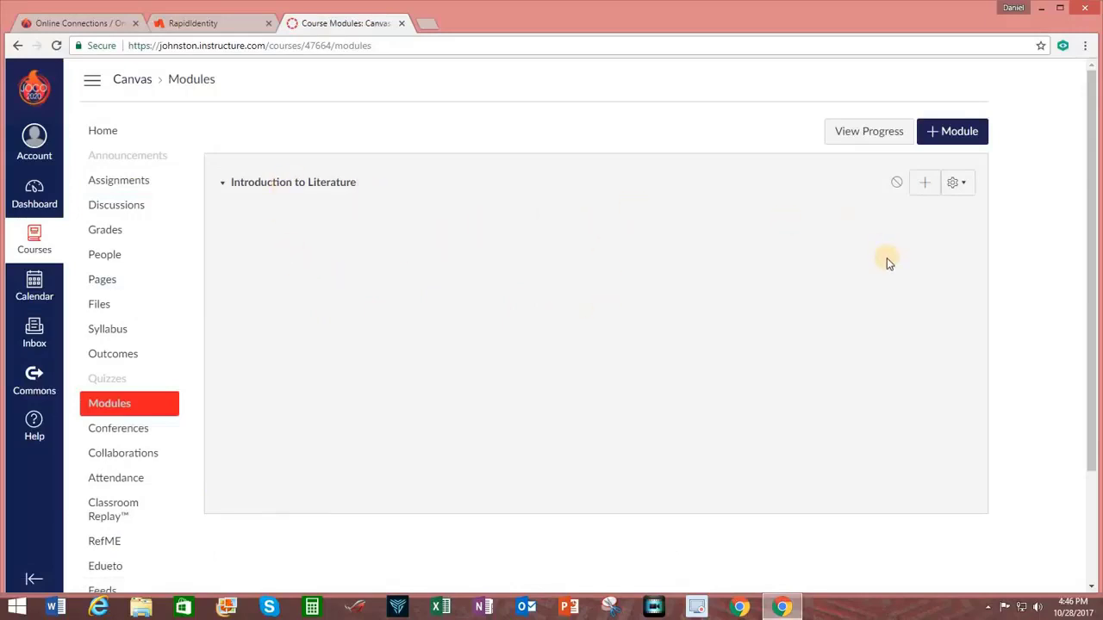
click(924, 182)
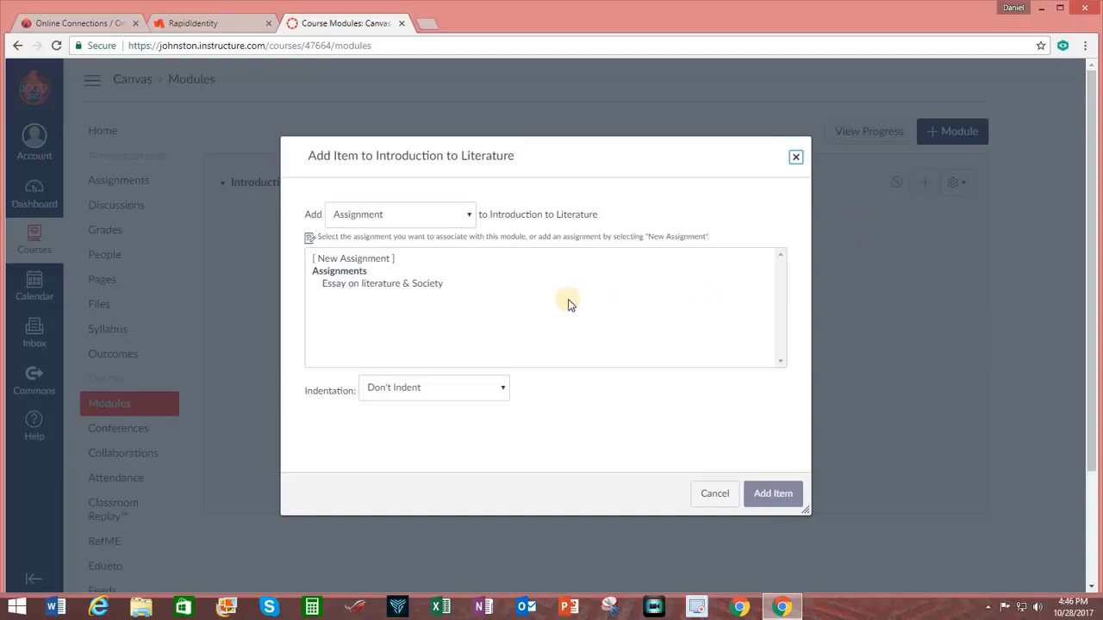
click(409, 286)
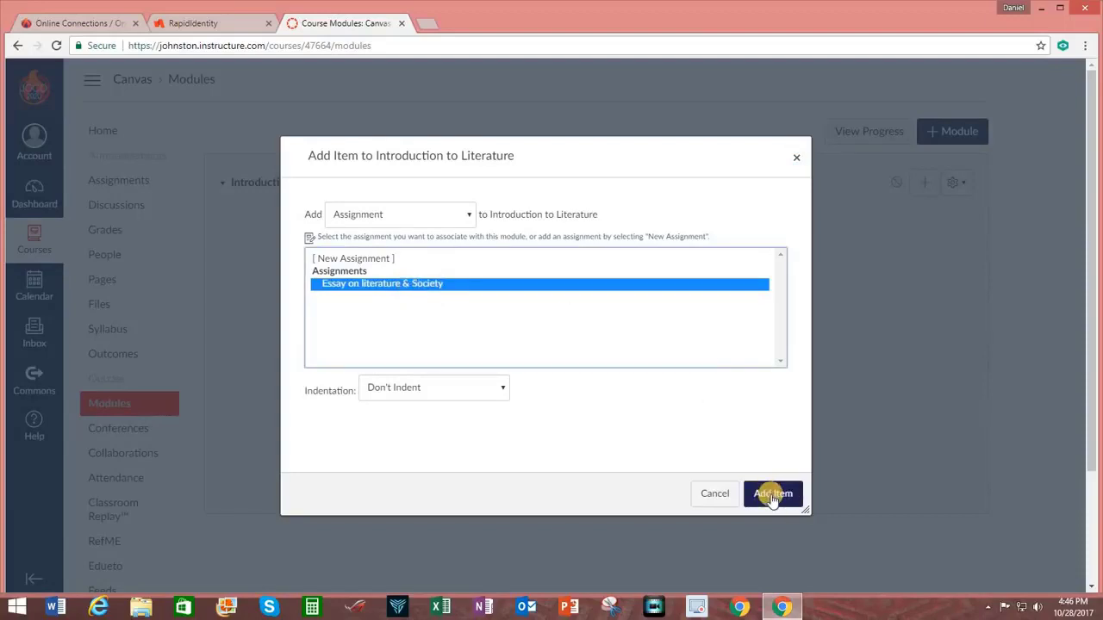
click(785, 496)
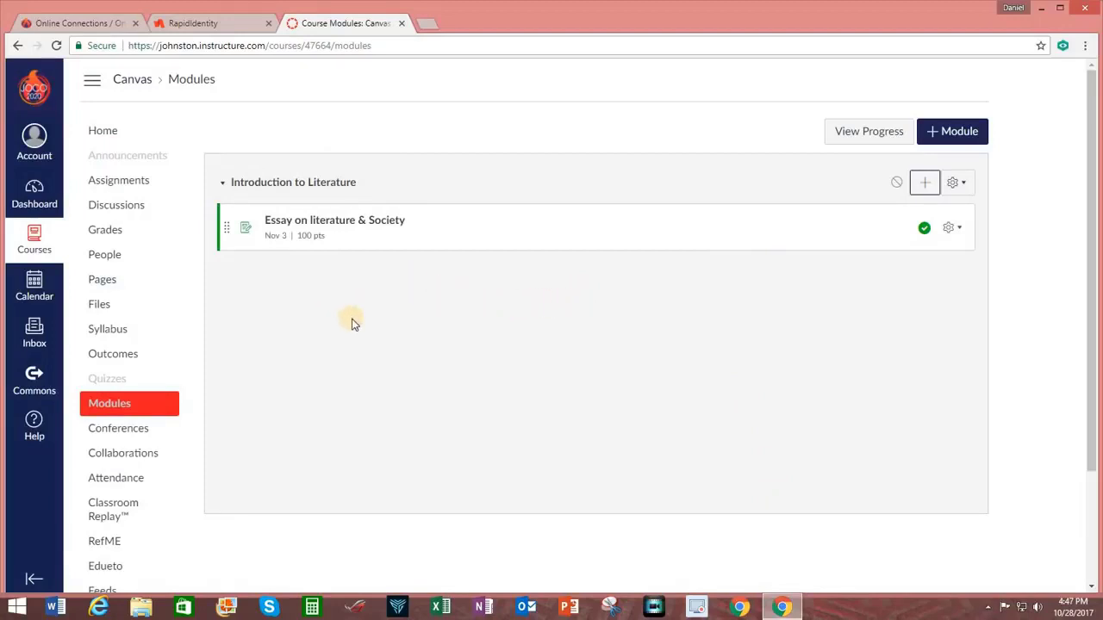
Step: From Discussions, begin a new discussion draft titled 'Why is it important to study literature?'
click(125, 210)
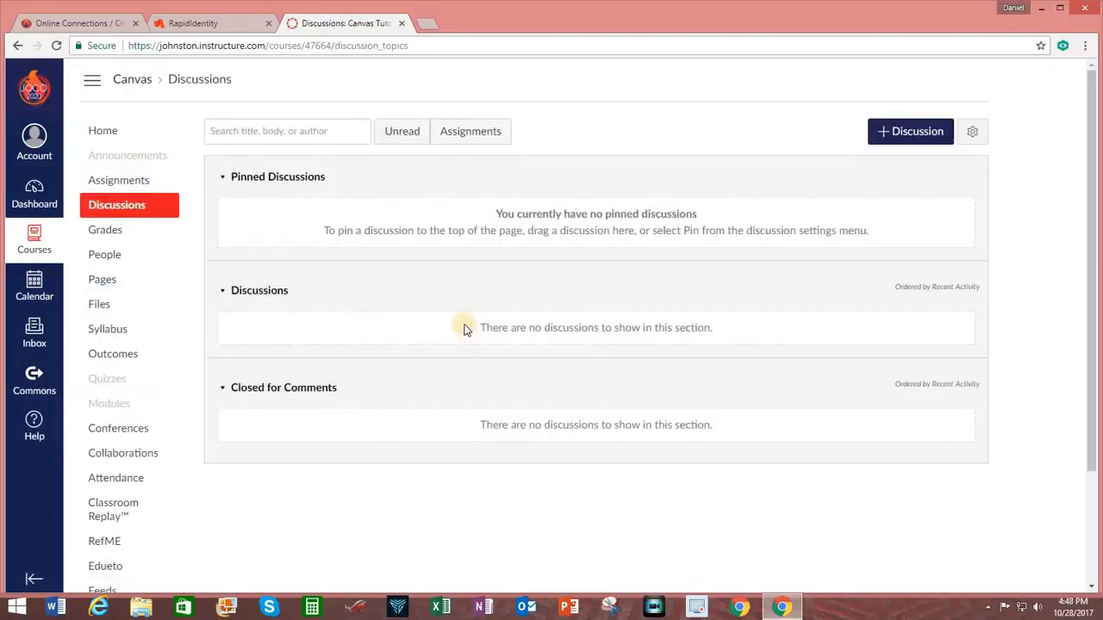
click(894, 133)
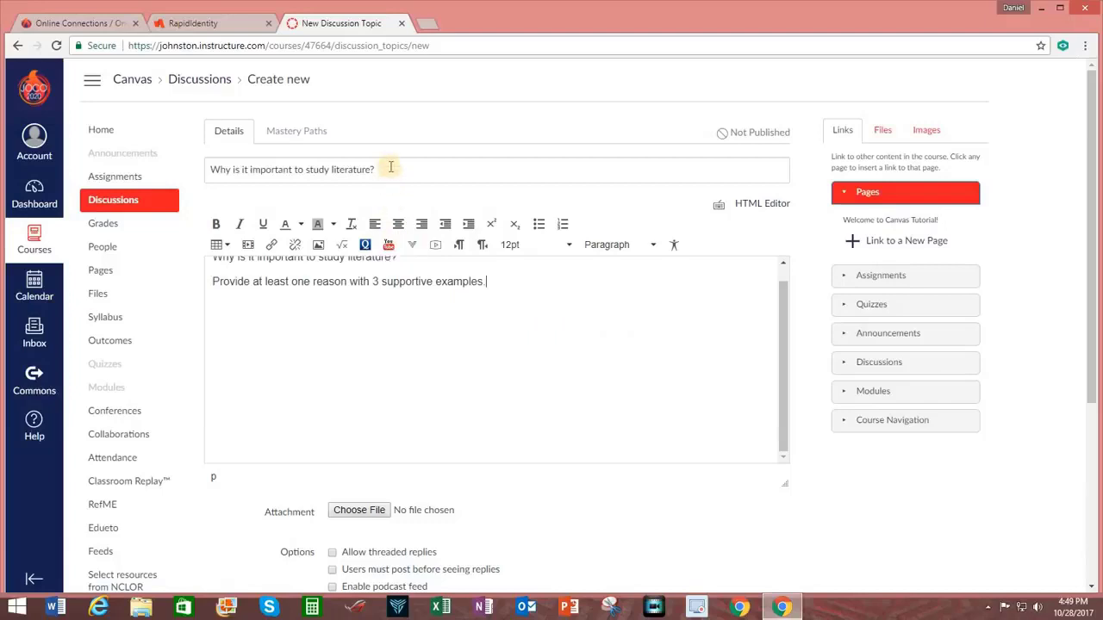
scroll(529, 344, up, 1)
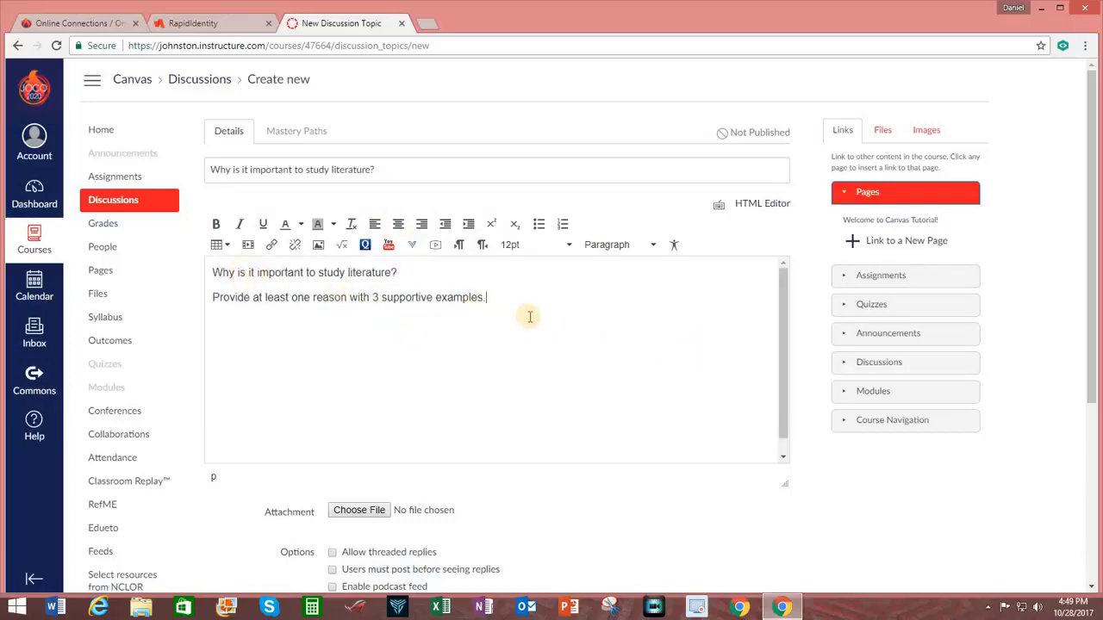
scroll(552, 325, down, 4)
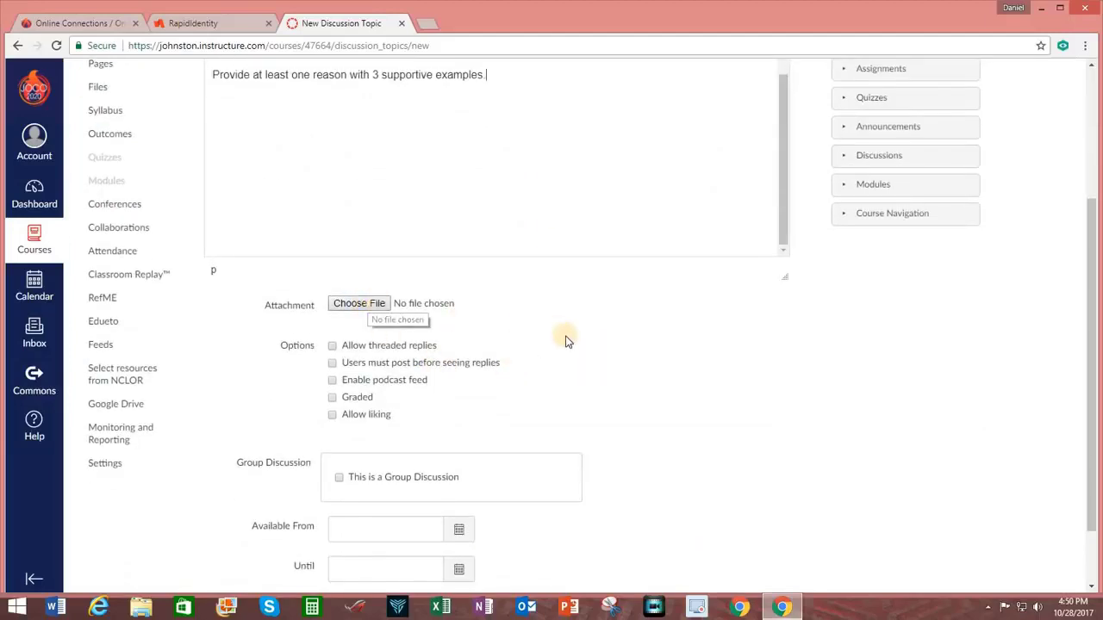
scroll(566, 337, down, 2)
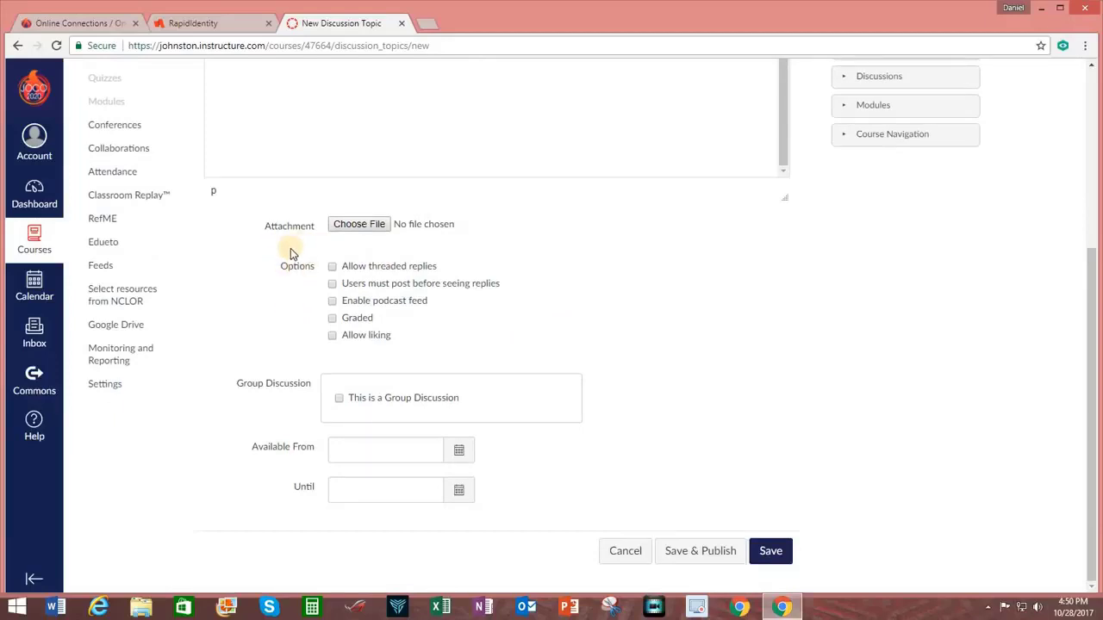
Step: Enable threaded replies, grading, post-before-seeing-replies and liking on the discussion
click(332, 267)
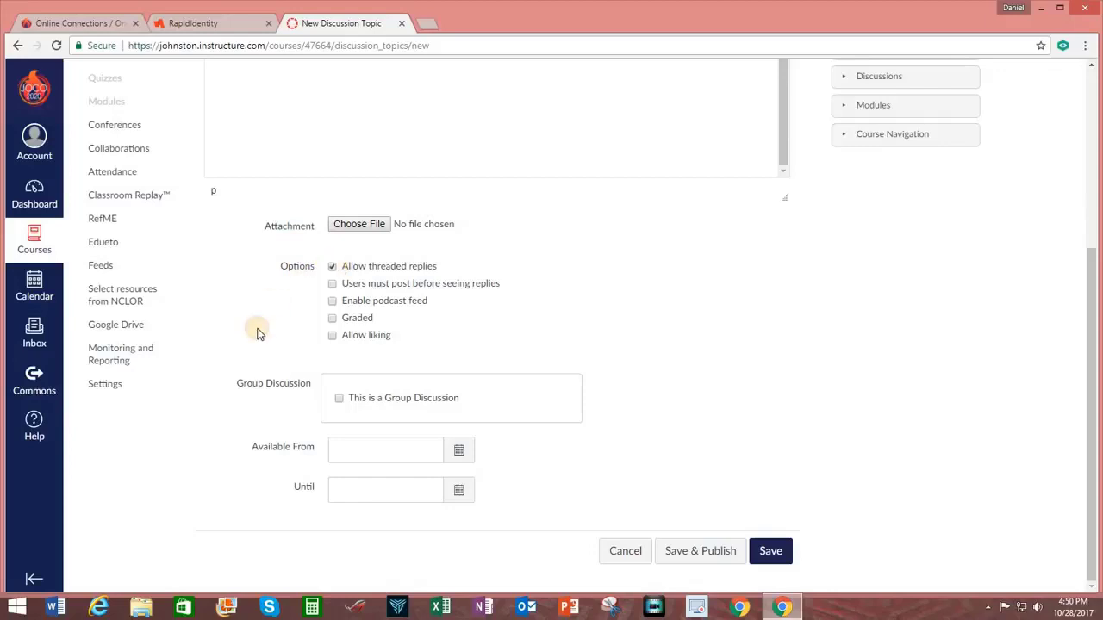
click(331, 318)
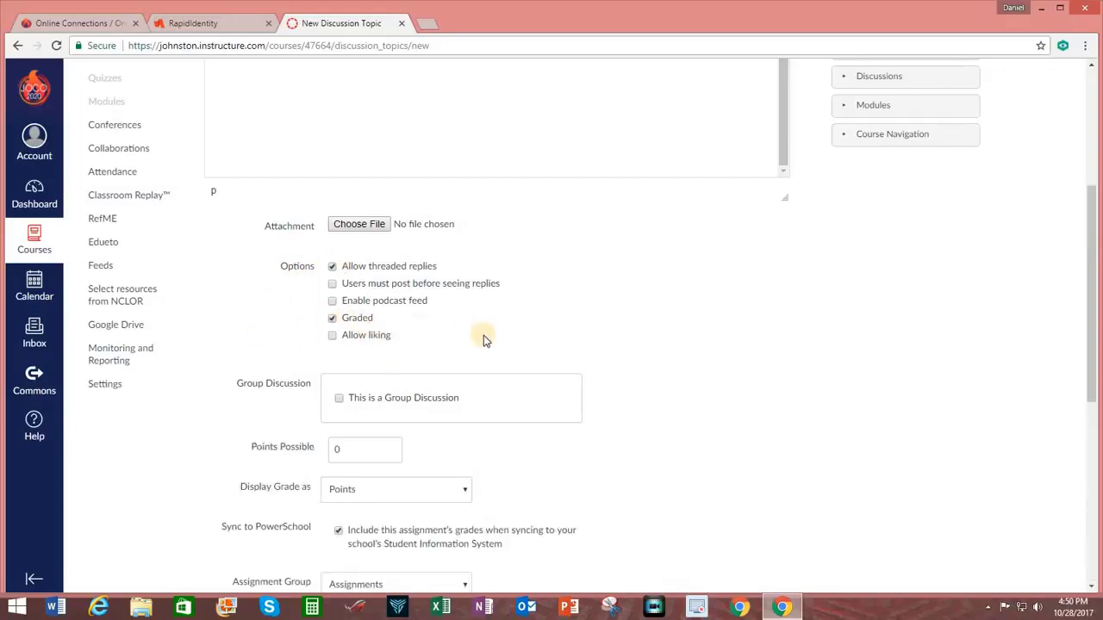
click(333, 284)
click(331, 336)
scroll(534, 319, up, 1)
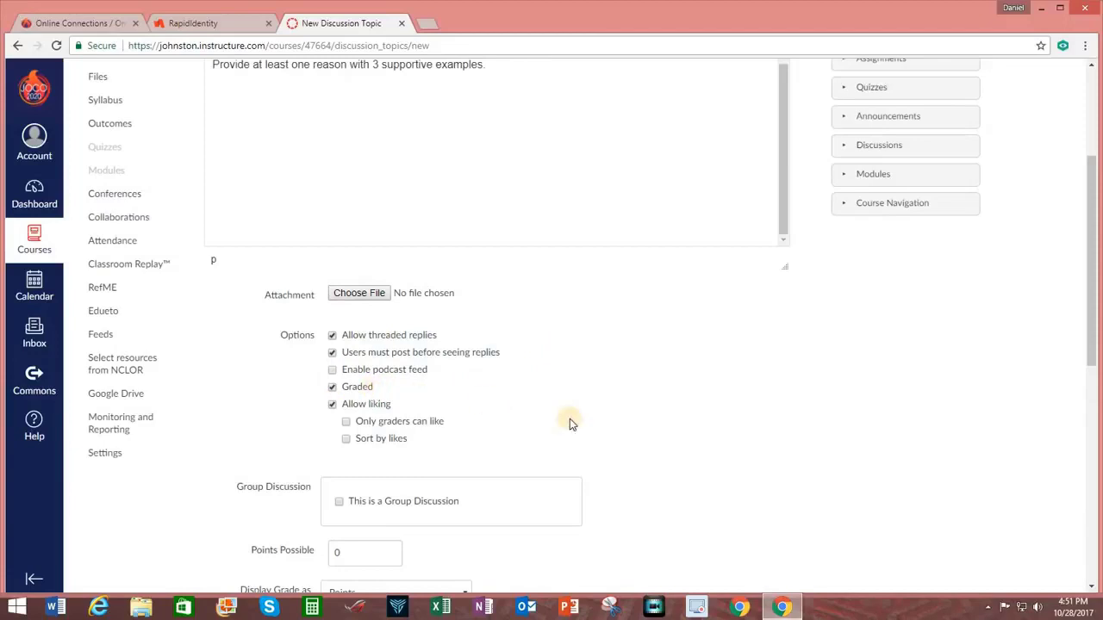
scroll(643, 406, down, 3)
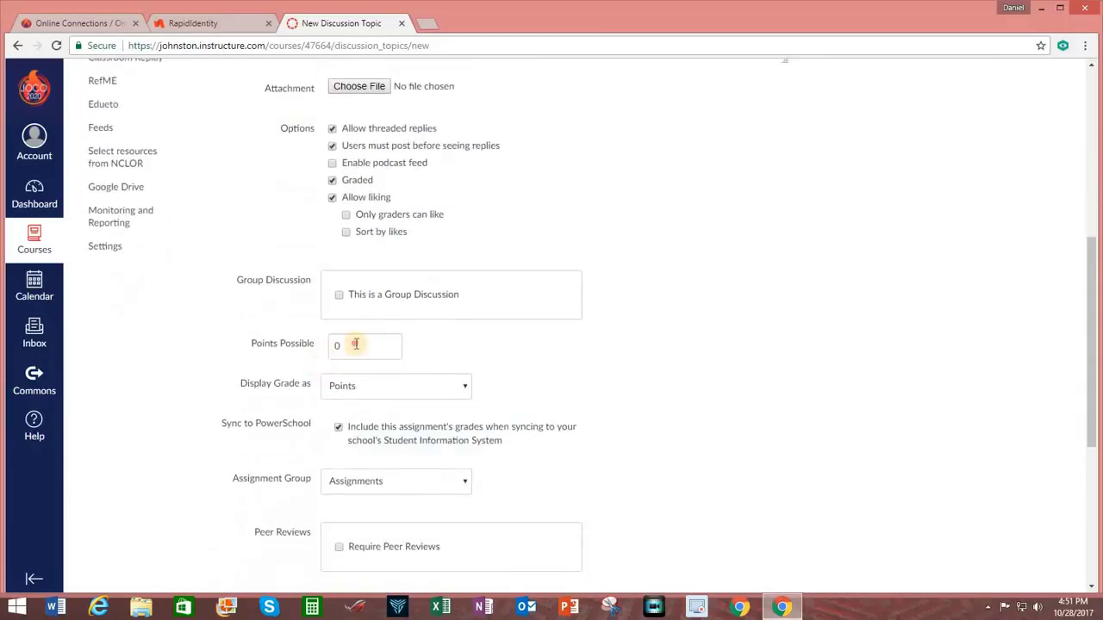
Step: Set Points Possible to 10 and display the grade as Points
double_click(334, 347)
key(BackSpace)
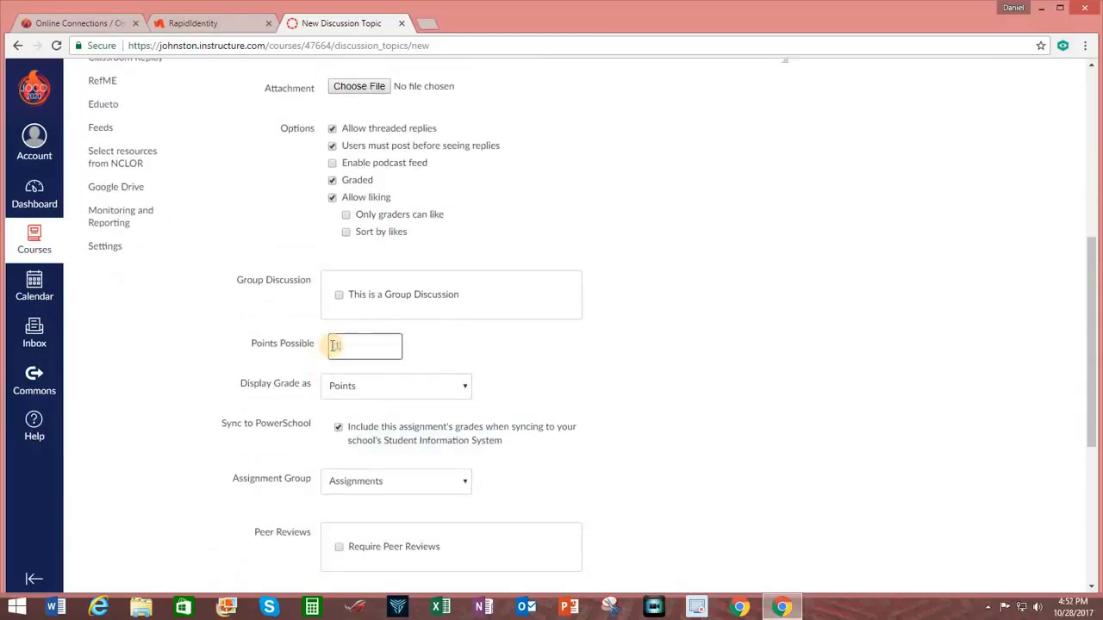
click(465, 387)
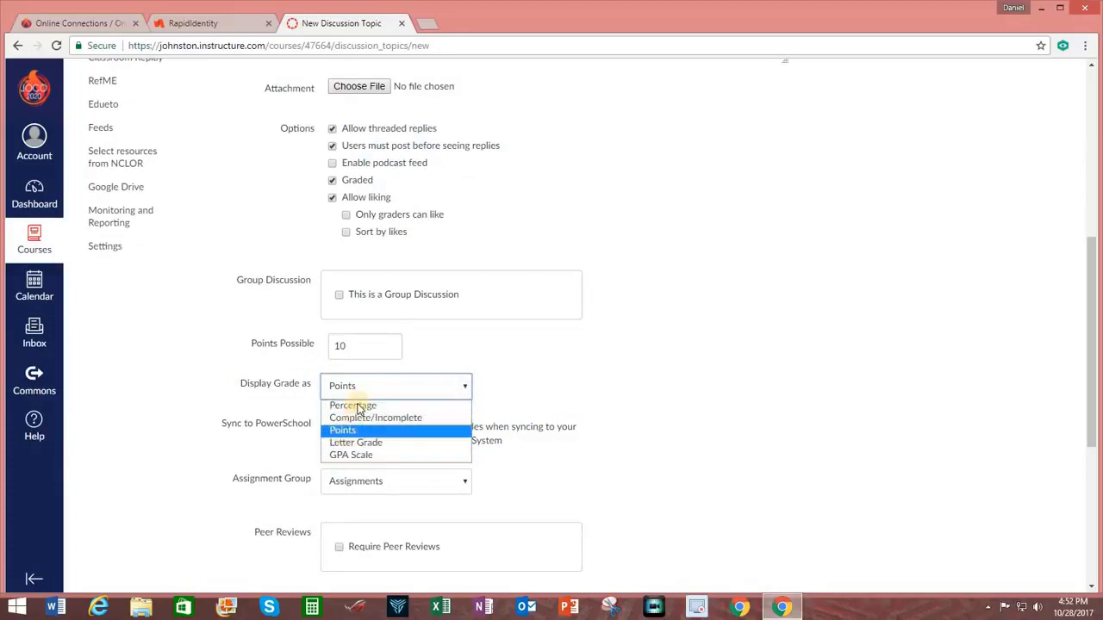
click(348, 431)
scroll(648, 387, down, 2)
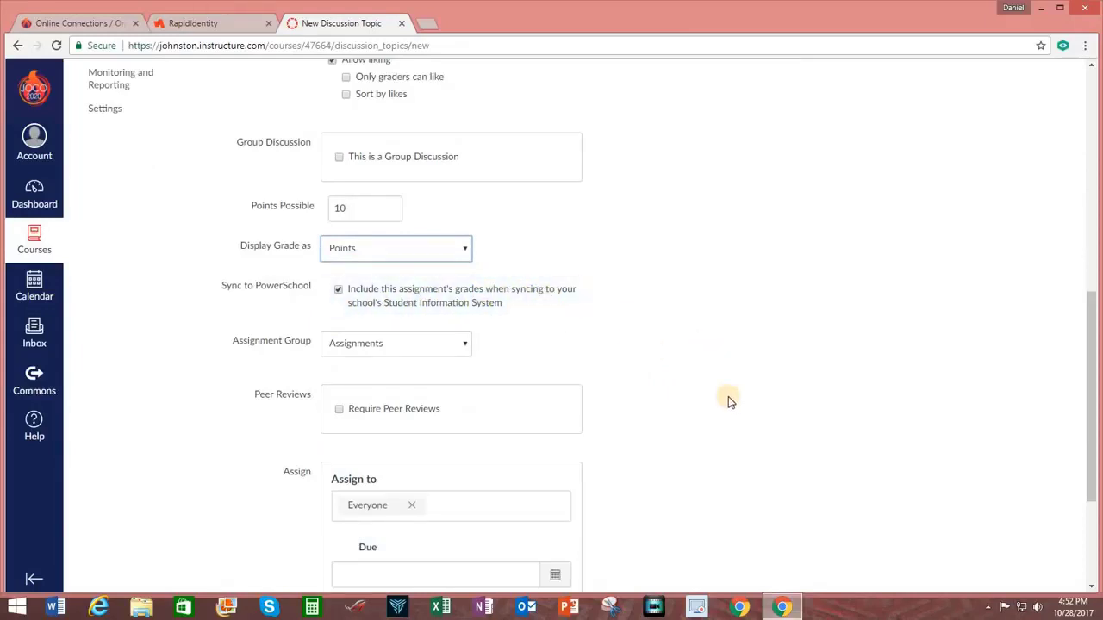
scroll(633, 356, down, 3)
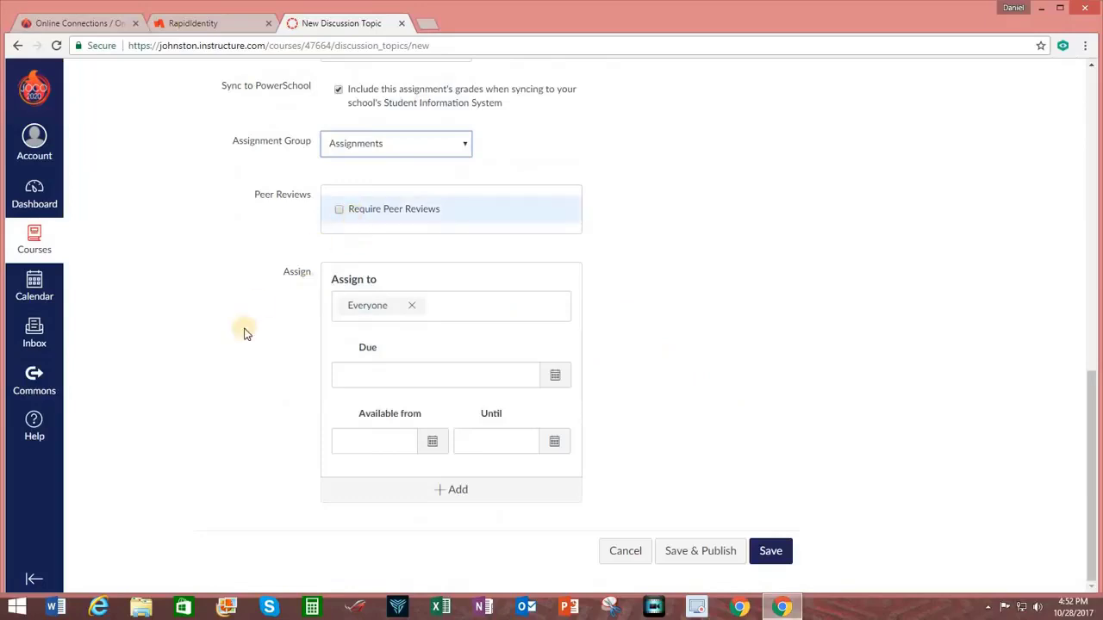
Step: Set the discussion due date to October 31
click(554, 376)
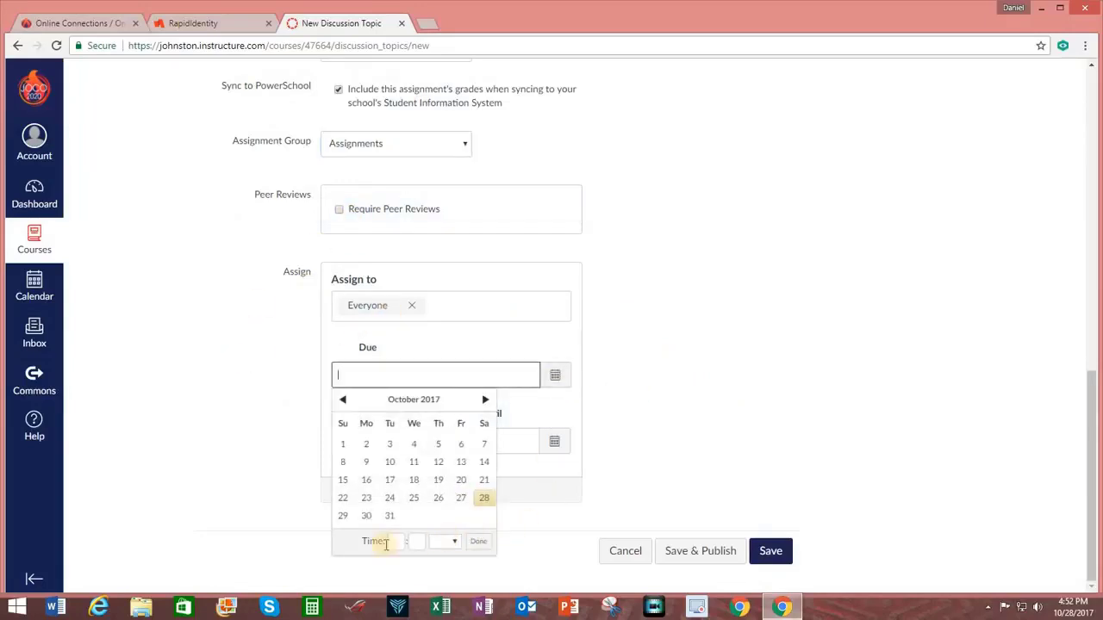
click(390, 516)
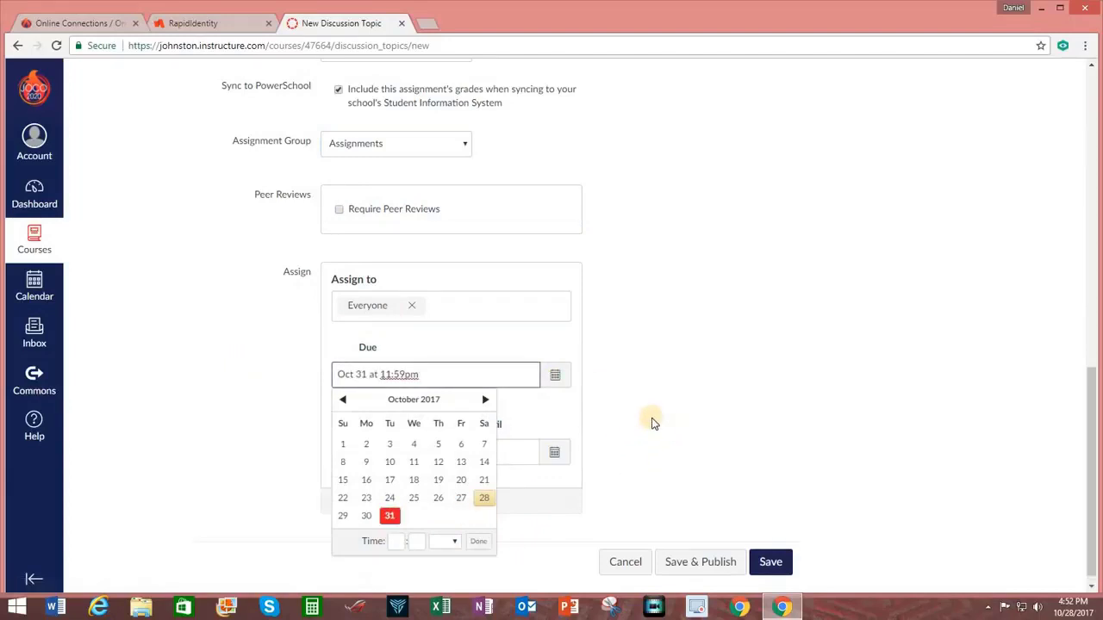
click(653, 423)
Step: Make the discussion available from Oct 28 until Oct 31, then save and publish it
click(431, 451)
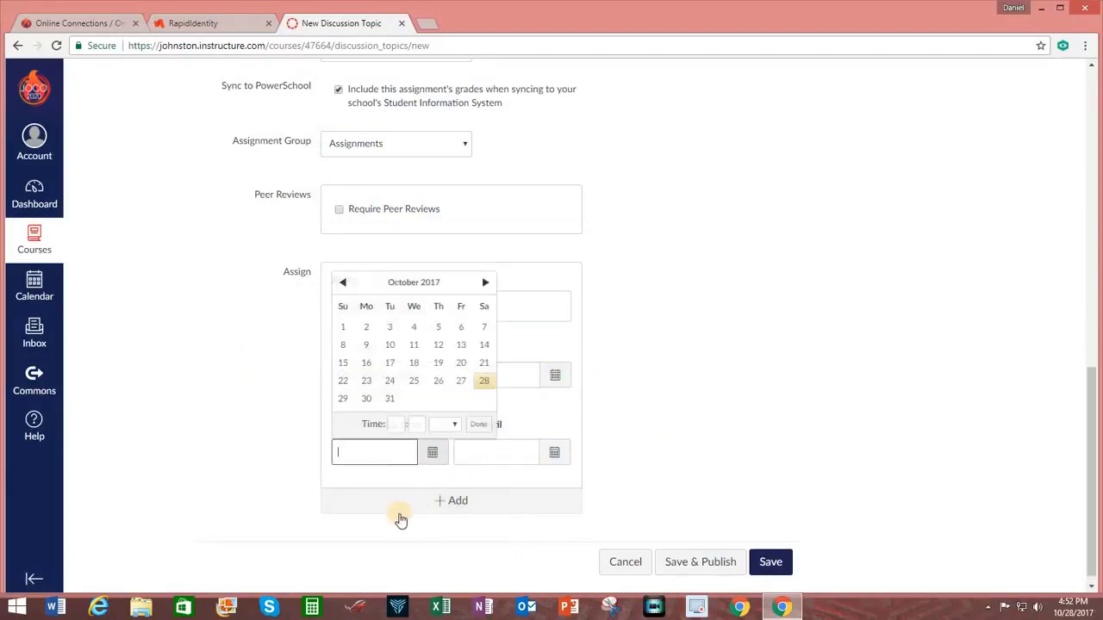
click(485, 380)
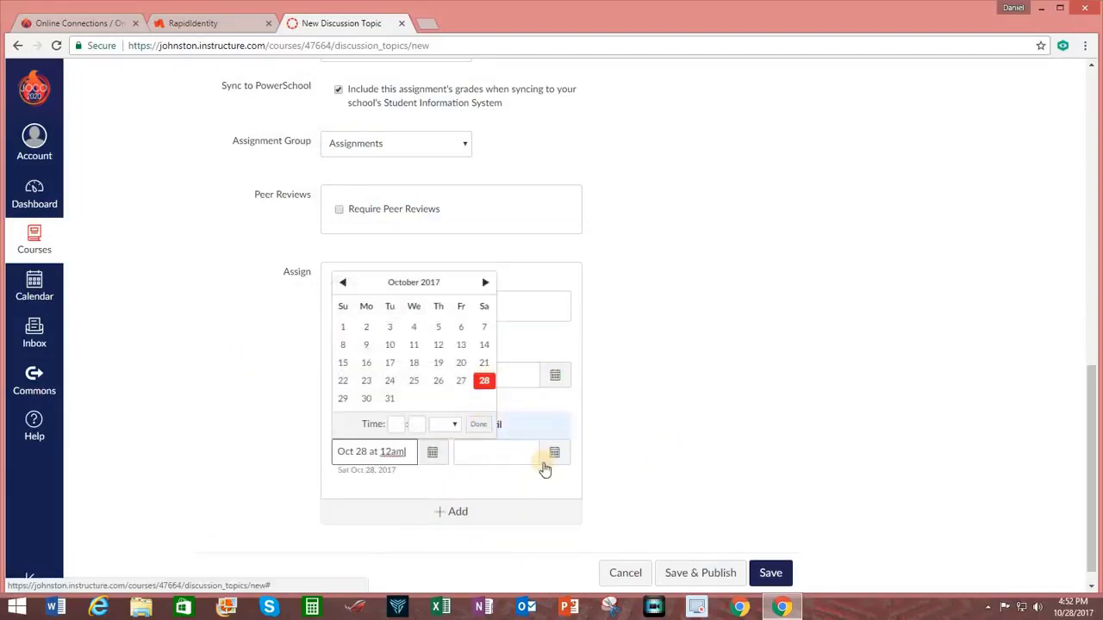
click(555, 454)
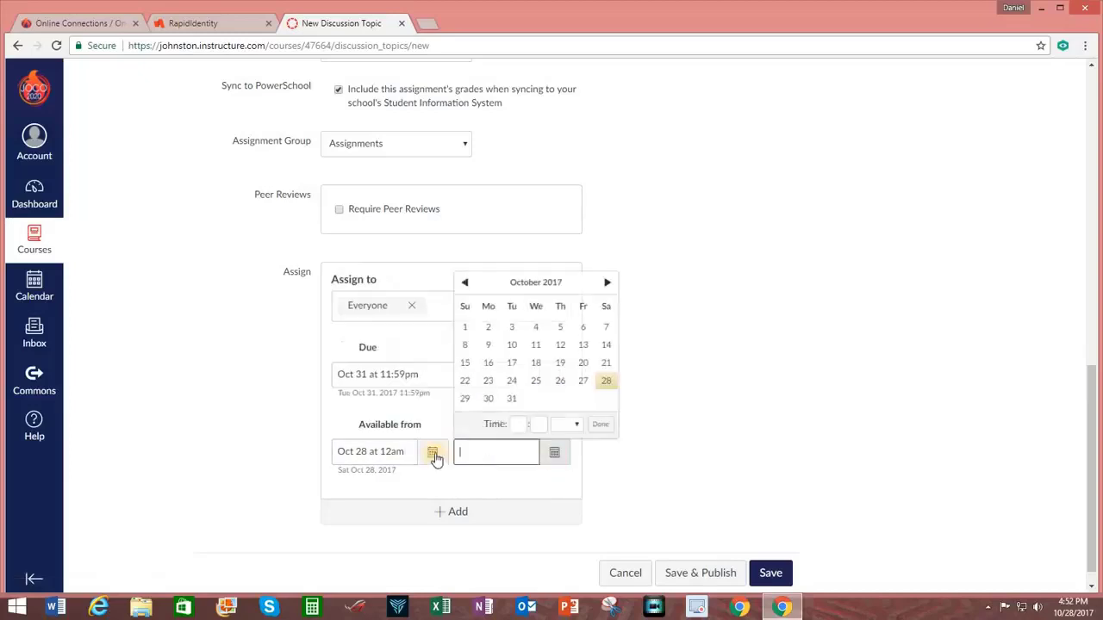
click(512, 399)
click(681, 359)
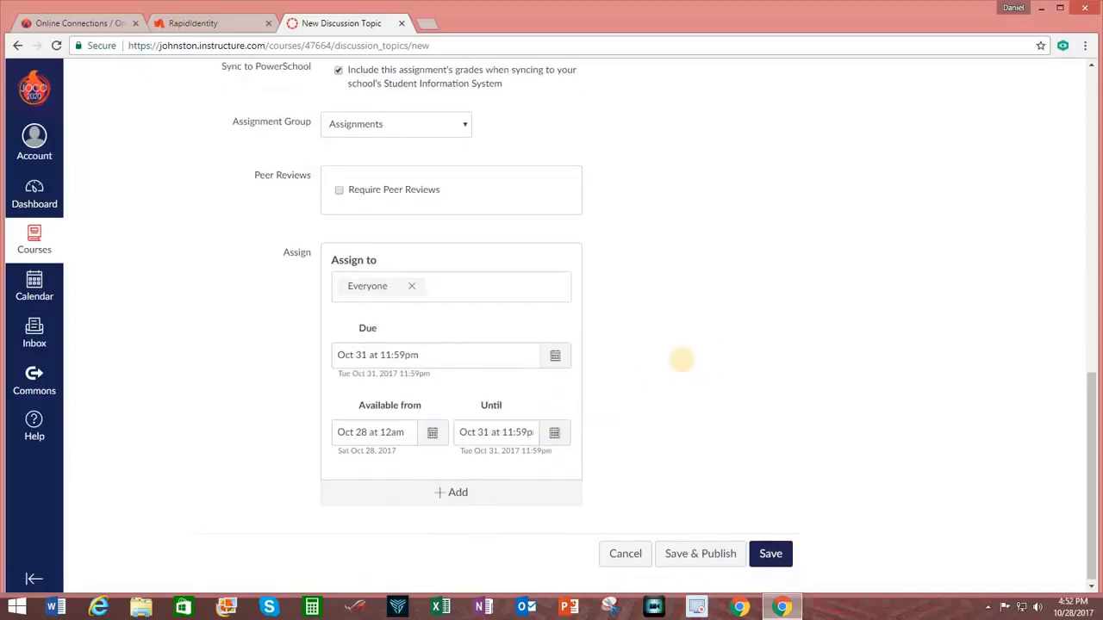
click(699, 551)
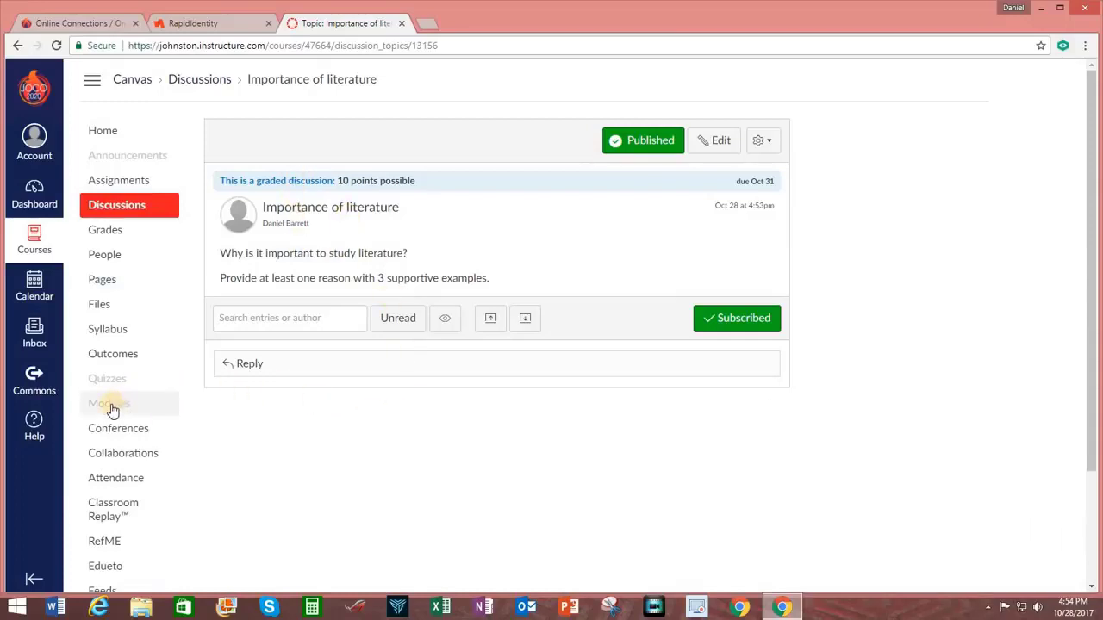
Step: Add the 'Importance of literature' discussion to Introduction to Literature with Don't Indent
click(170, 414)
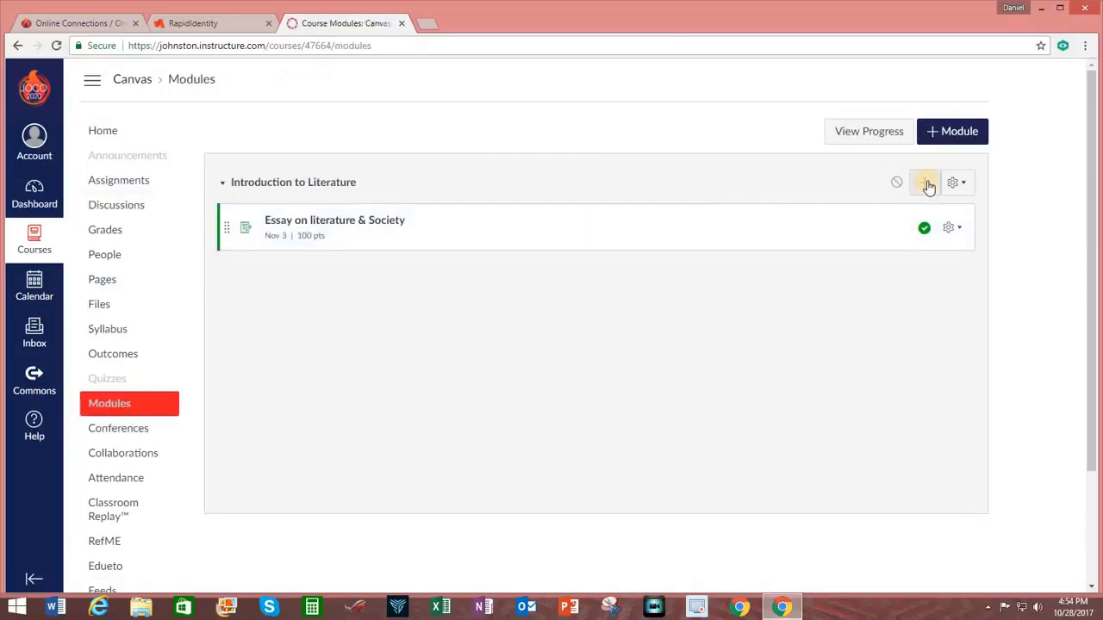
click(926, 182)
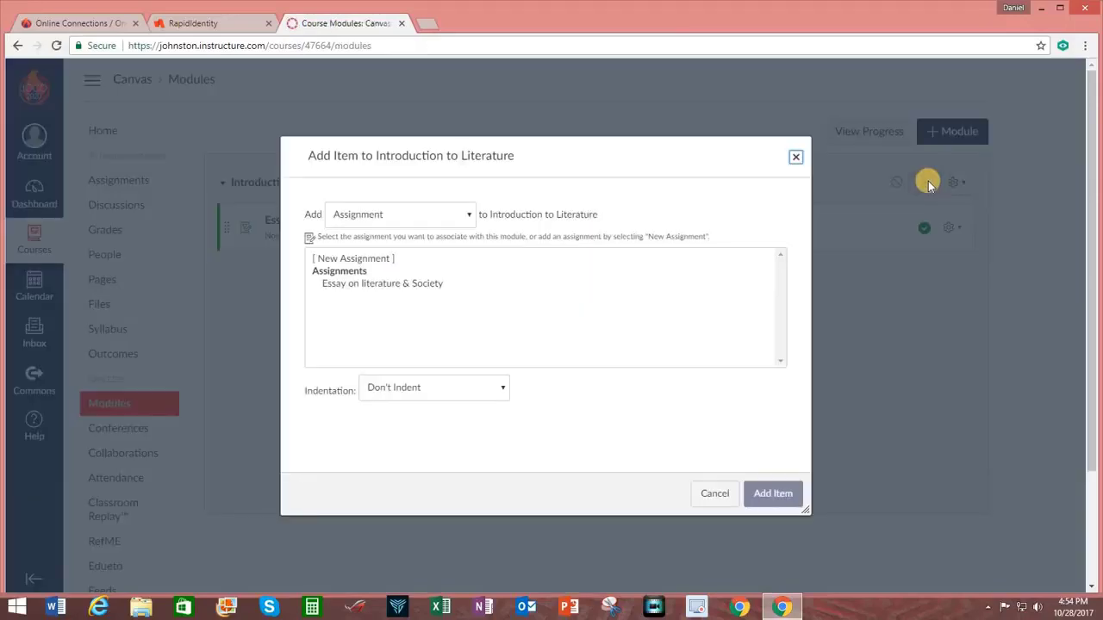
click(471, 215)
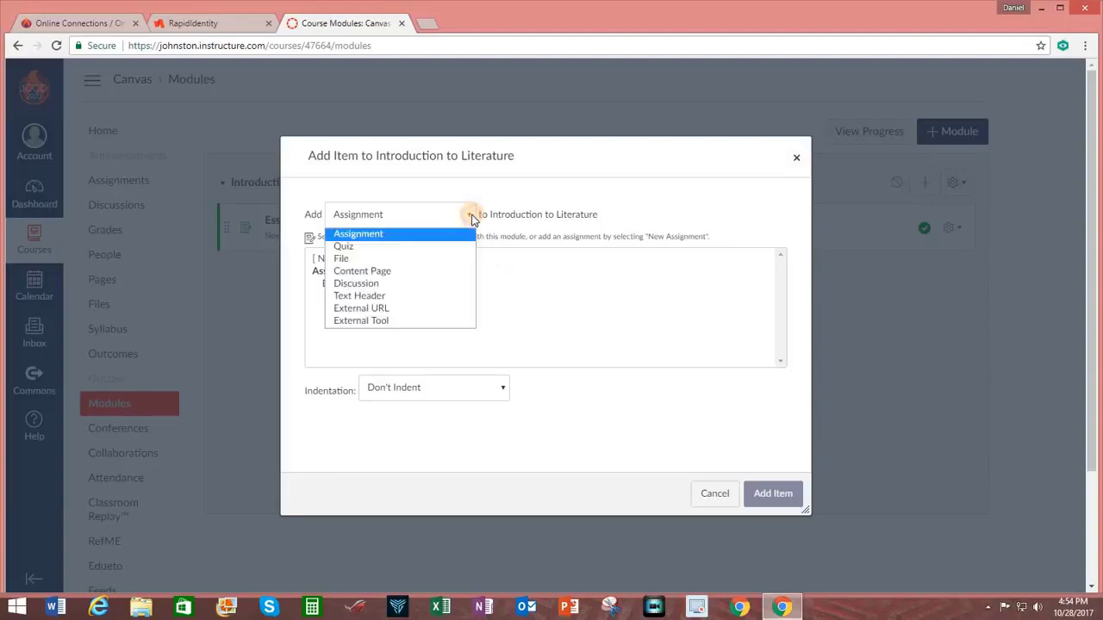
click(373, 285)
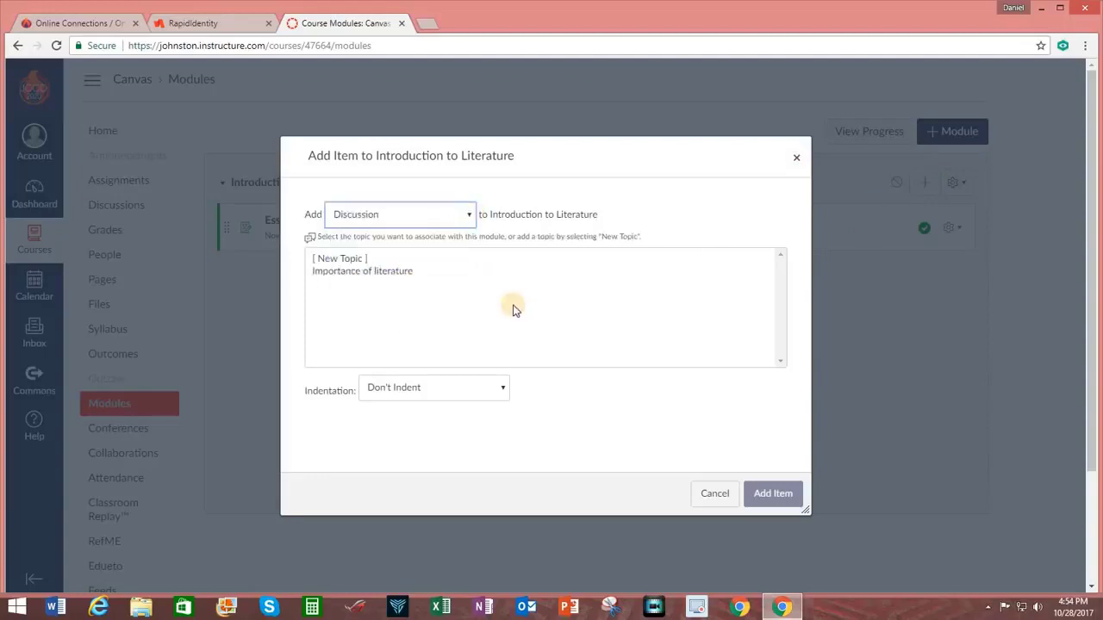
click(368, 272)
click(770, 495)
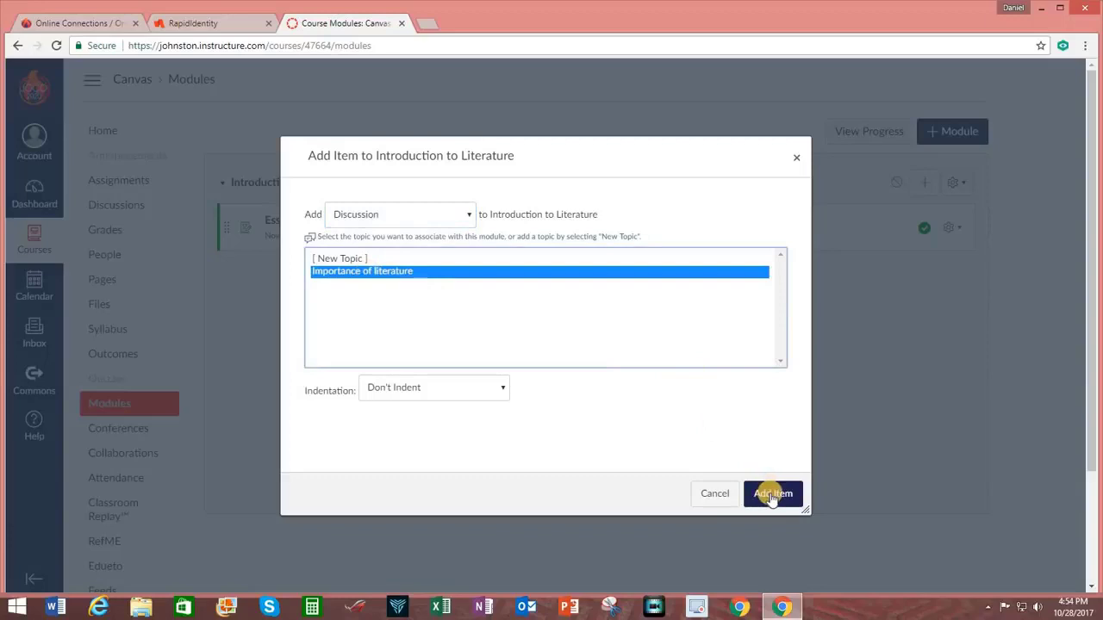
click(504, 389)
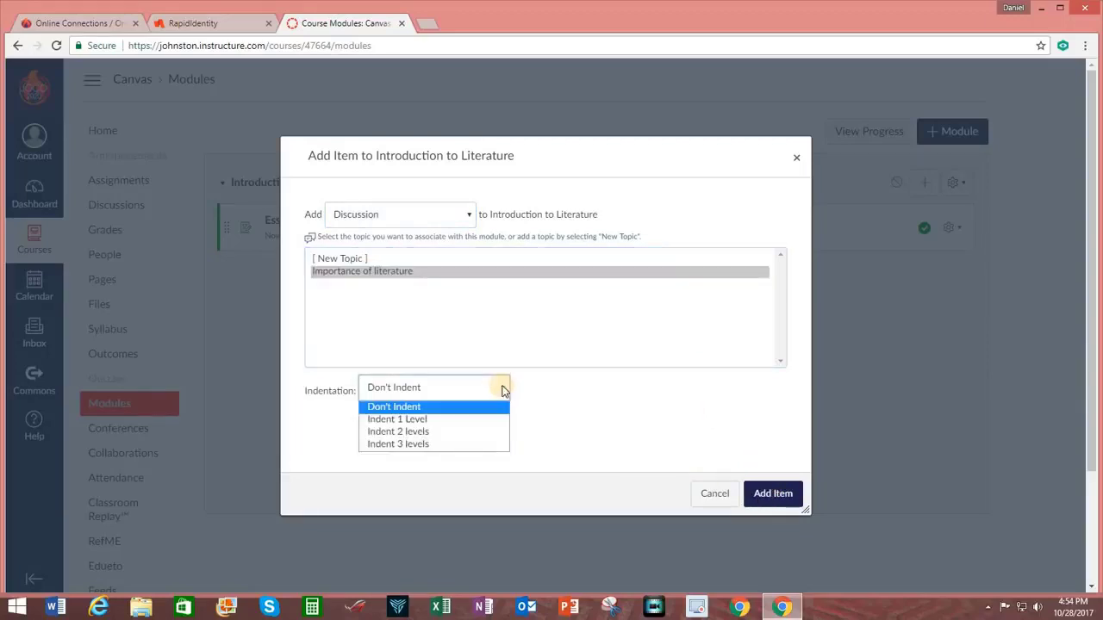
click(504, 390)
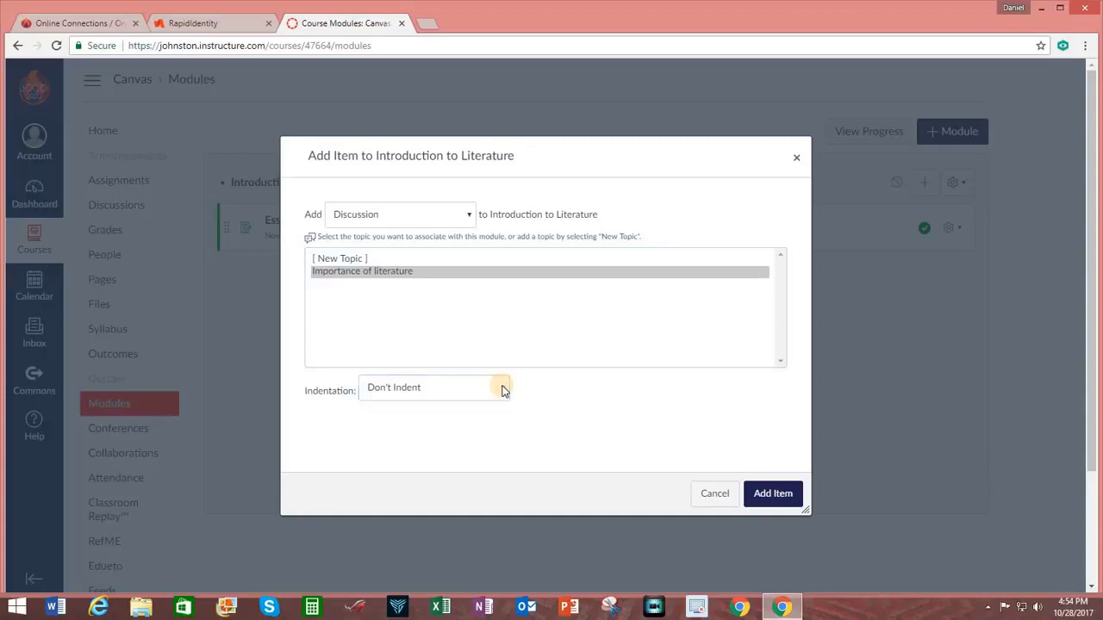
click(771, 494)
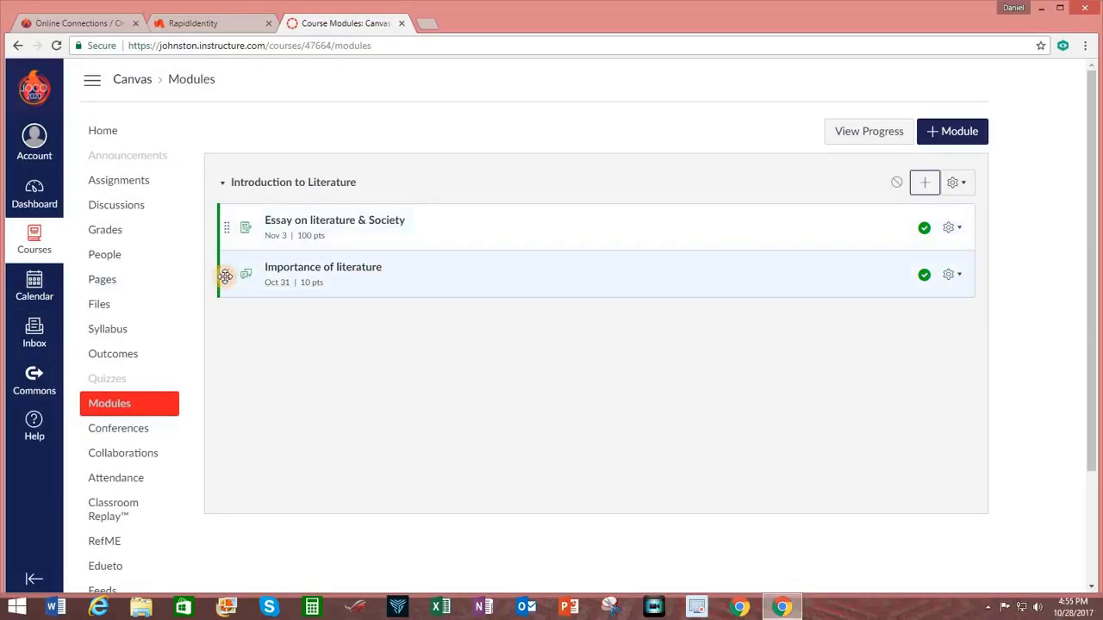
Step: Move the Importance of literature discussion above the essay and publish Introduction to Literature
drag(225, 276, 217, 216)
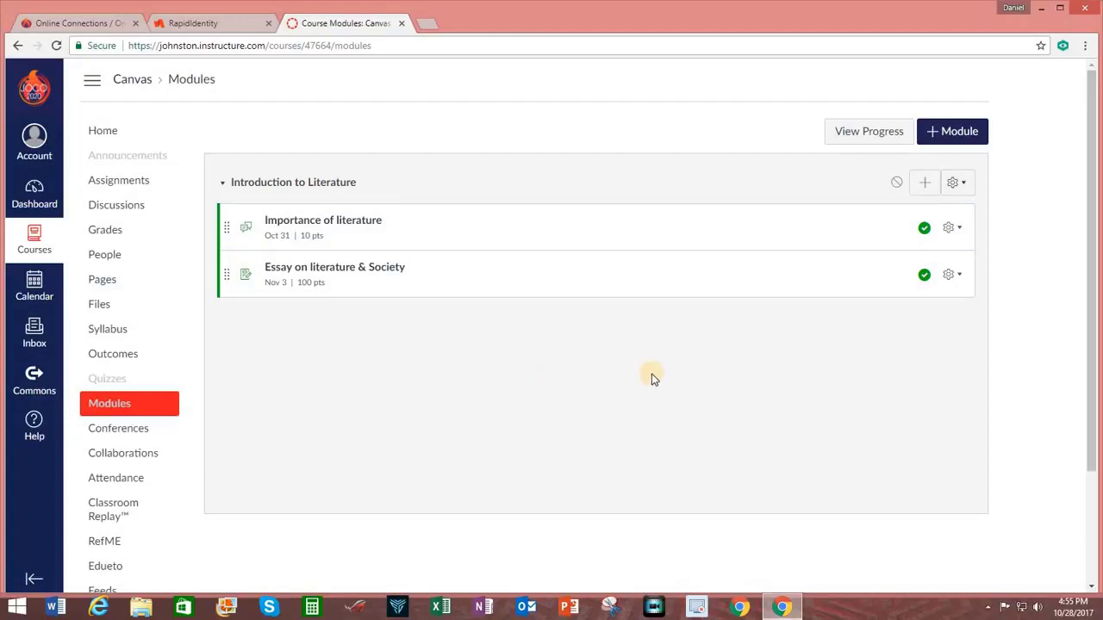
click(897, 184)
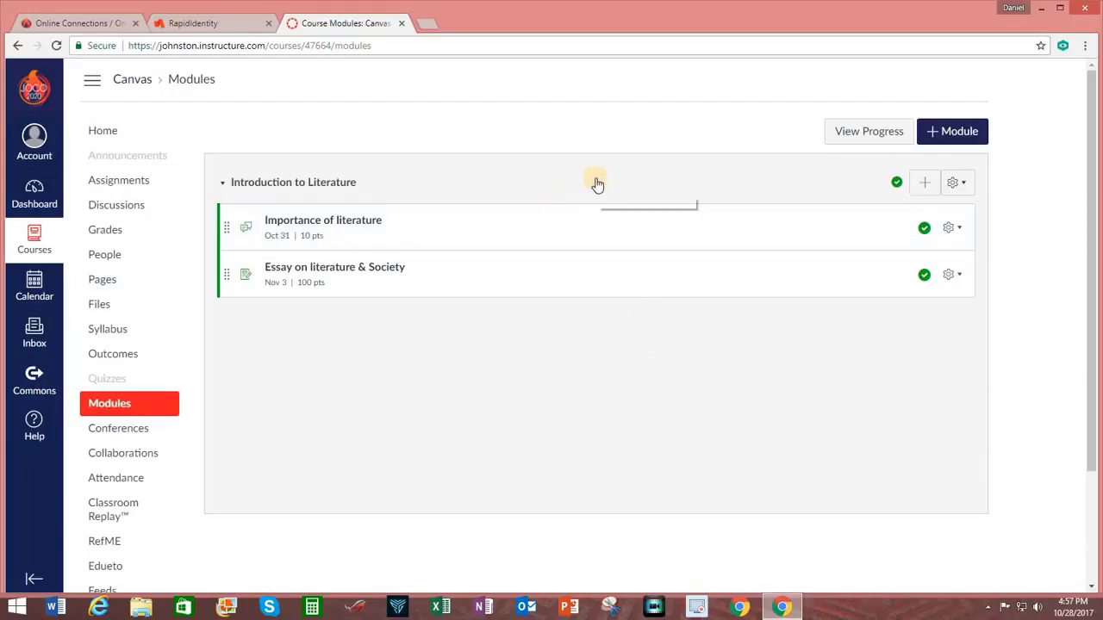
Step: Require viewing 'Importance of literature' as a Complete One Item requirement, applied without re-locking progress
click(964, 185)
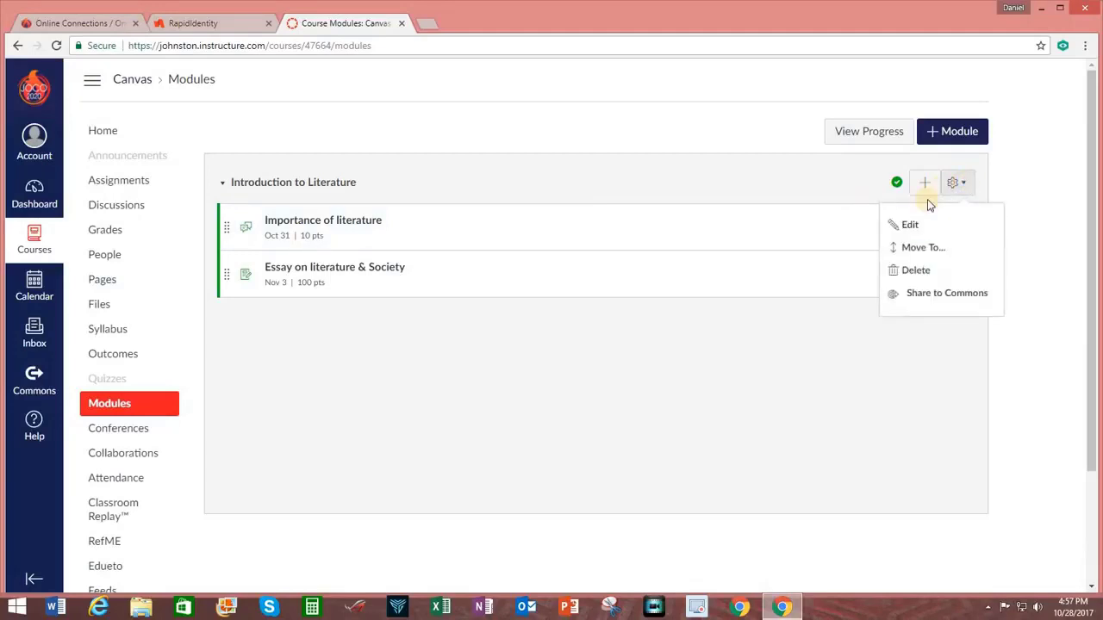
click(915, 227)
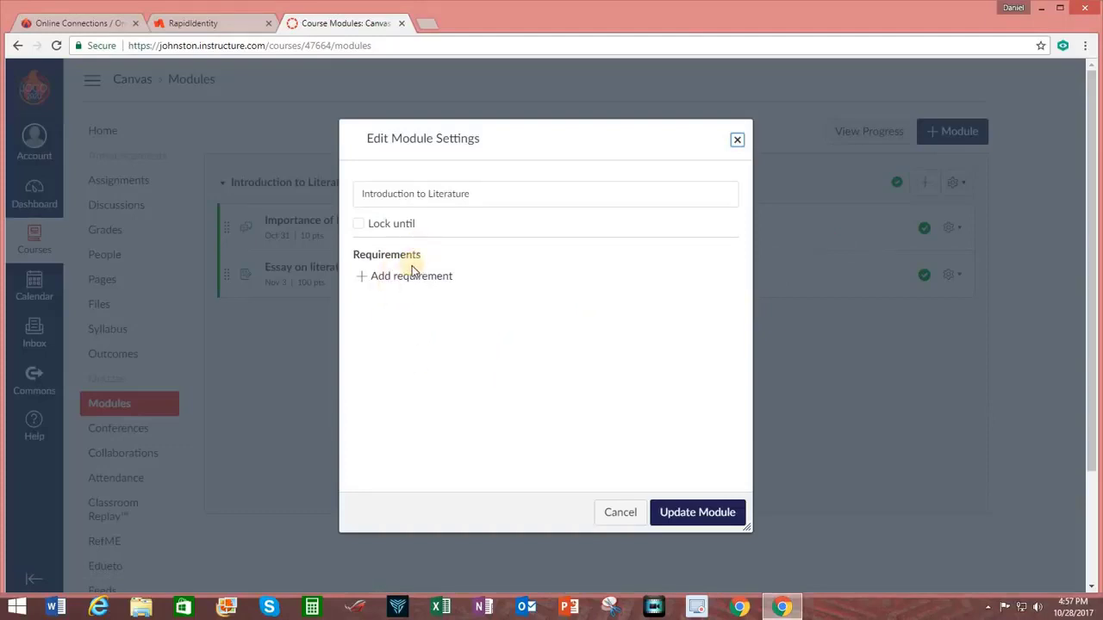
click(412, 277)
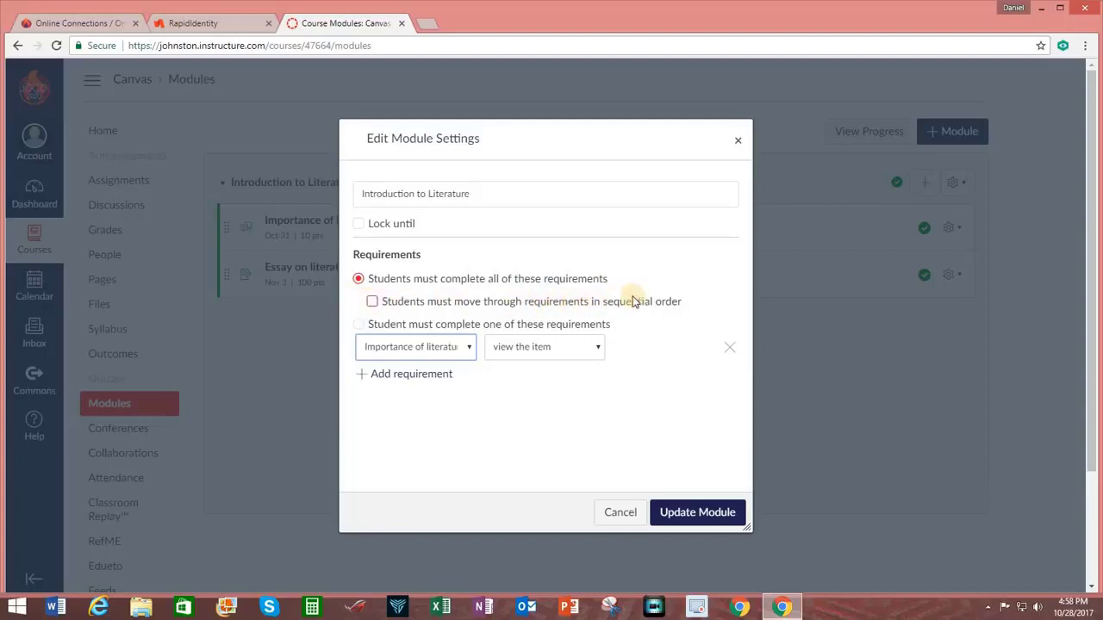
click(373, 301)
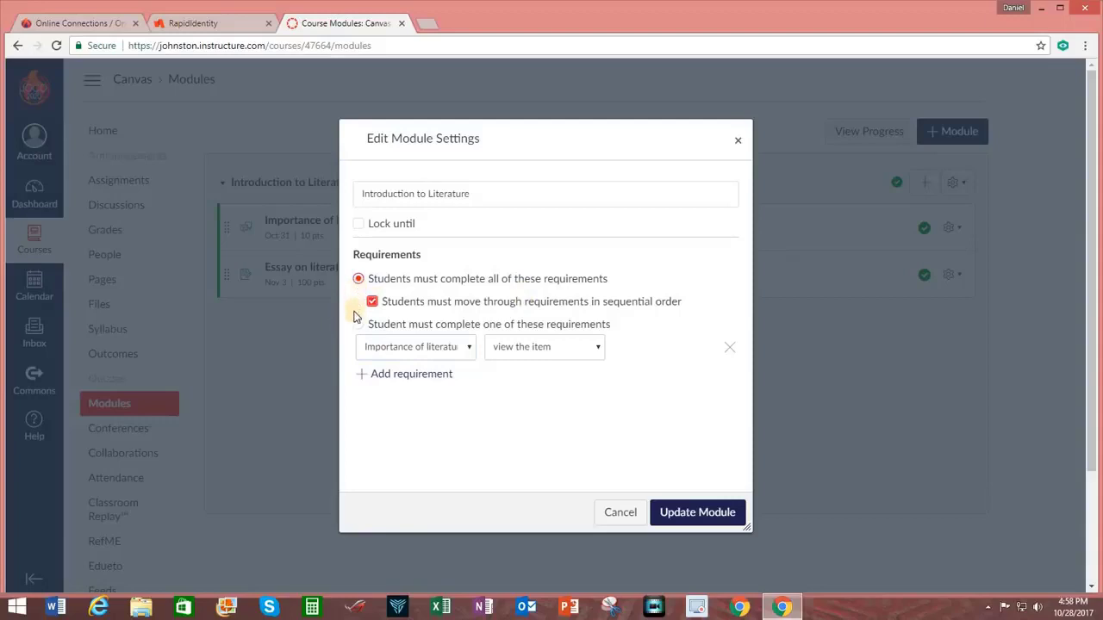
click(358, 324)
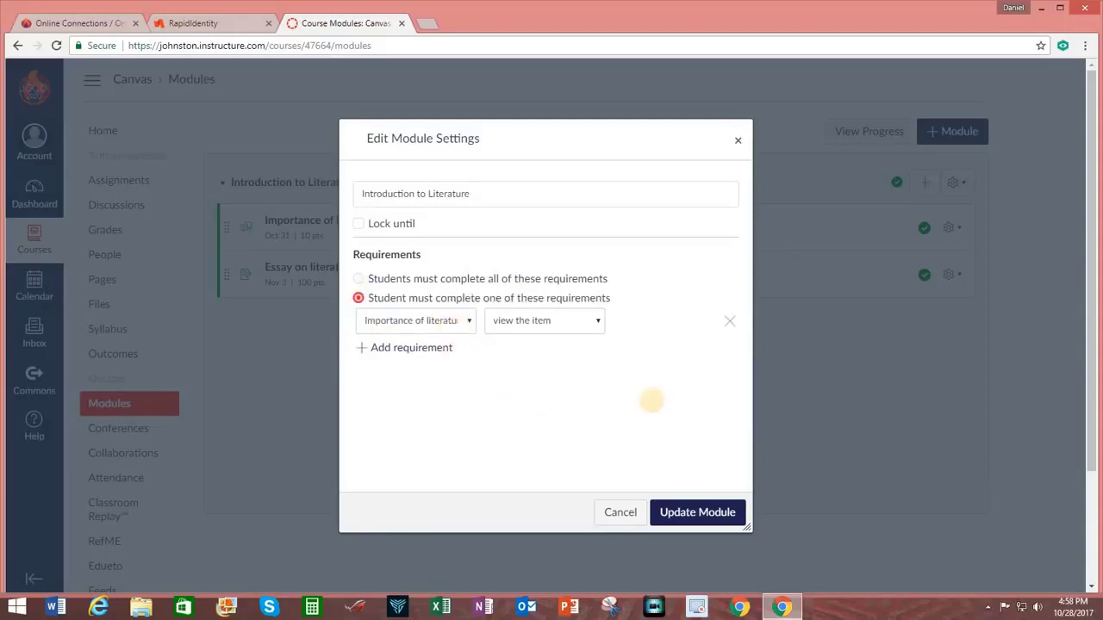
click(698, 512)
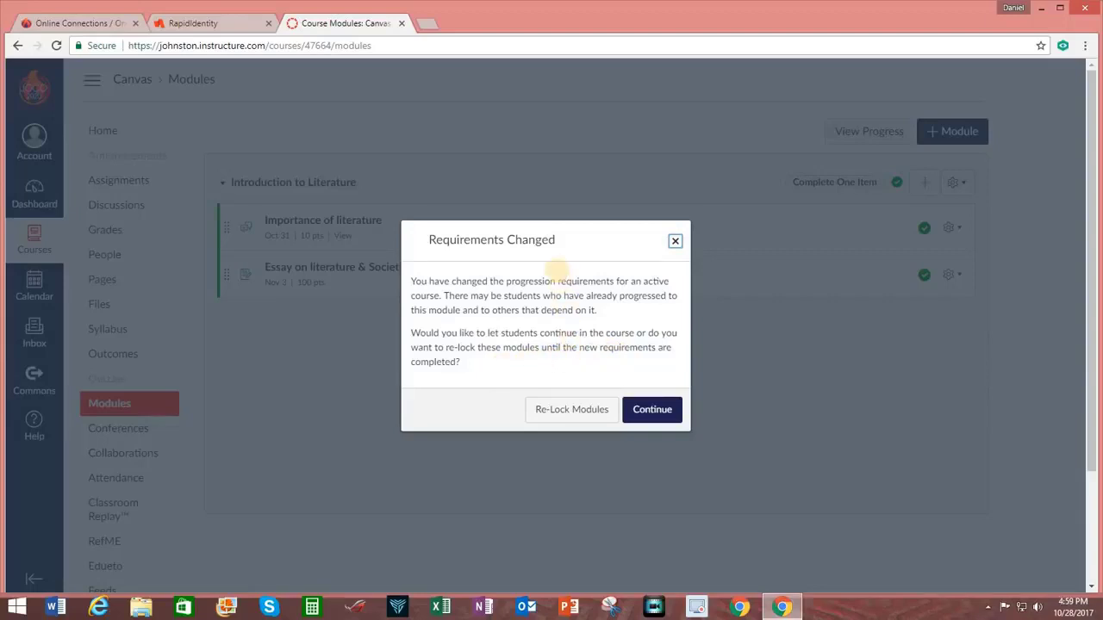
click(655, 420)
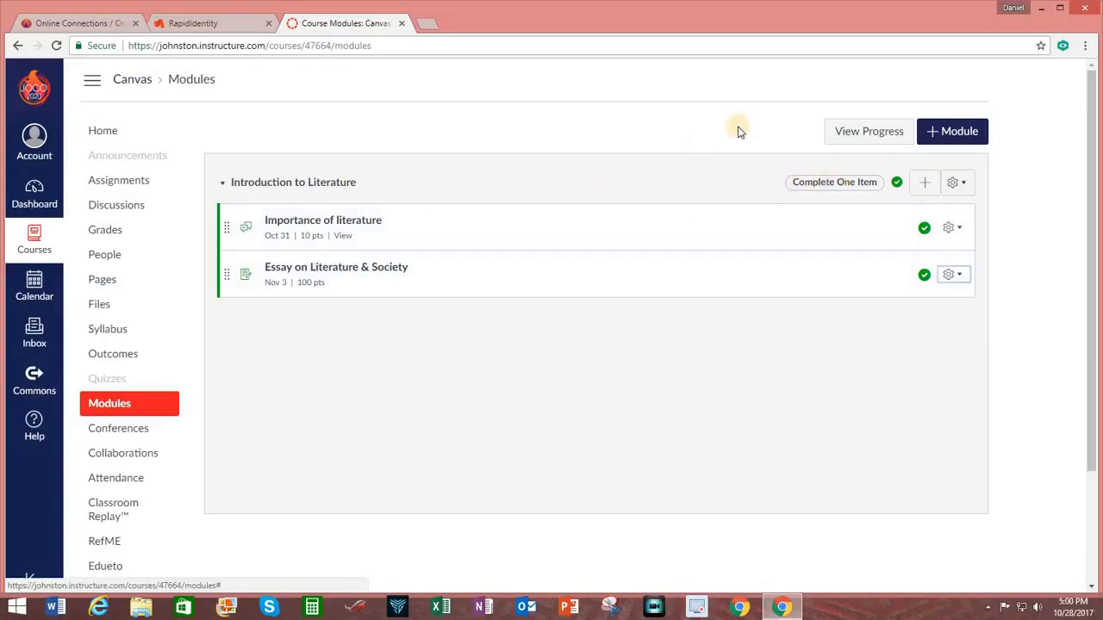
Step: Add a new module named 'Beowulf' with 'Introduction to Literature' as its prerequisite
click(951, 131)
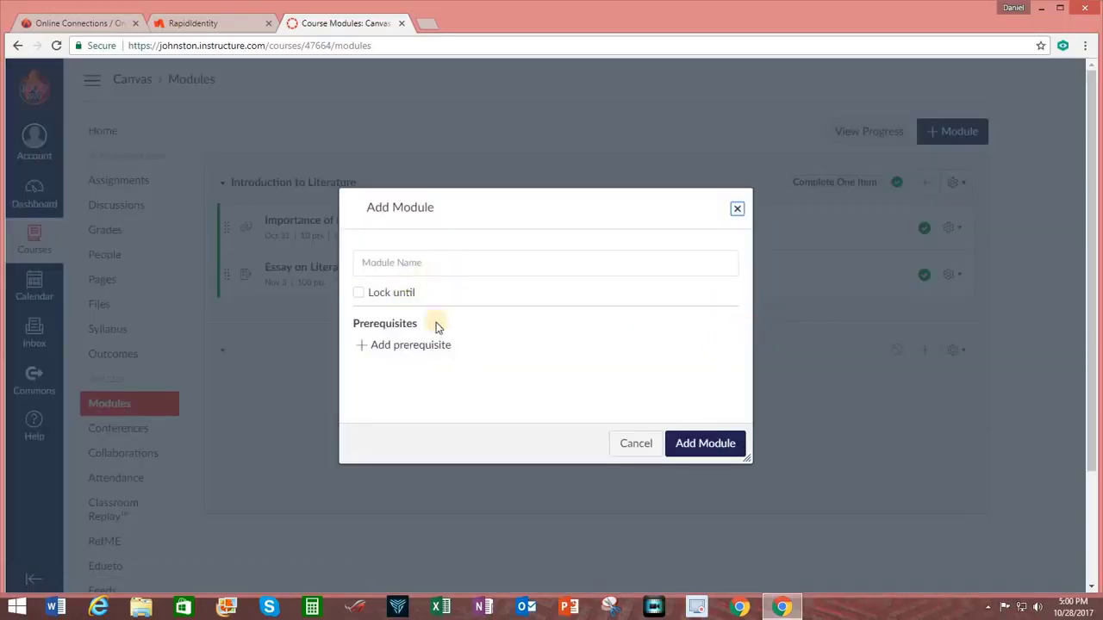
click(414, 348)
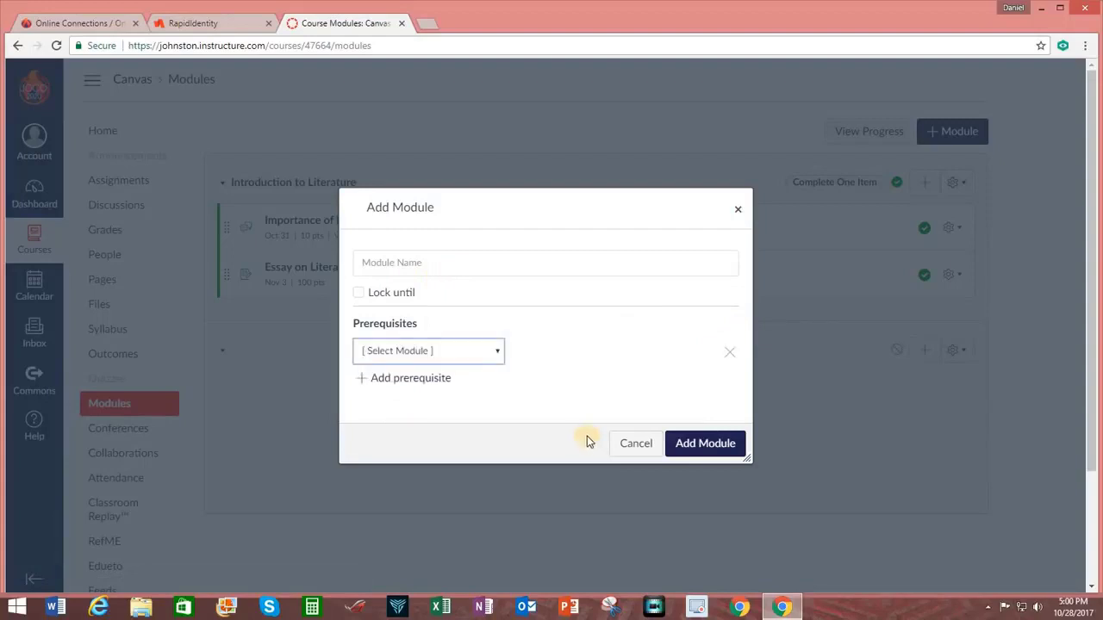
click(500, 353)
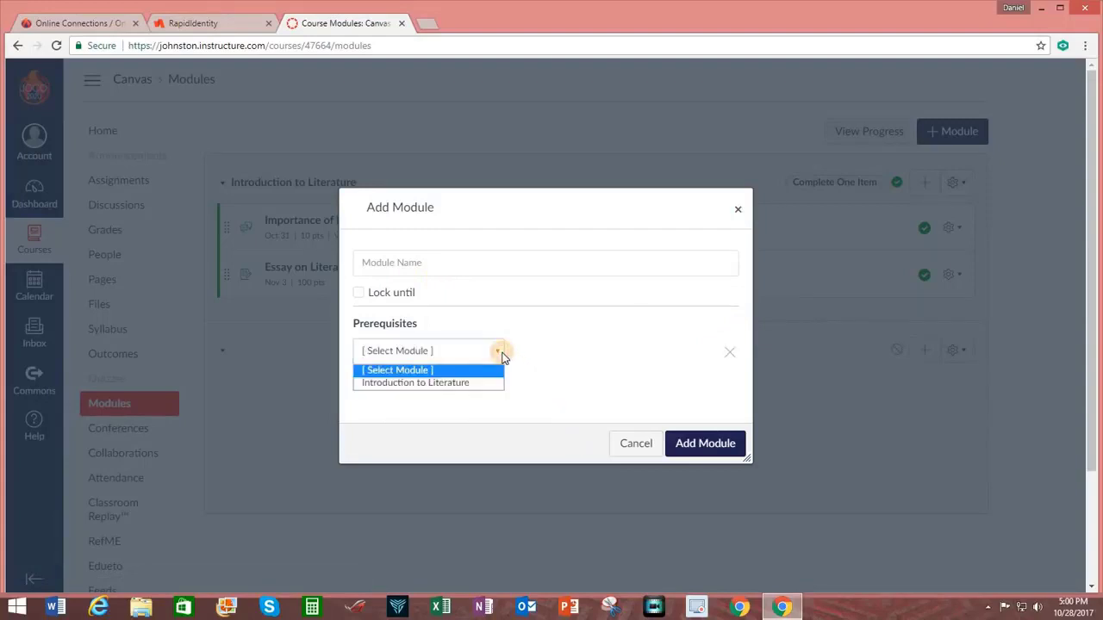
click(458, 384)
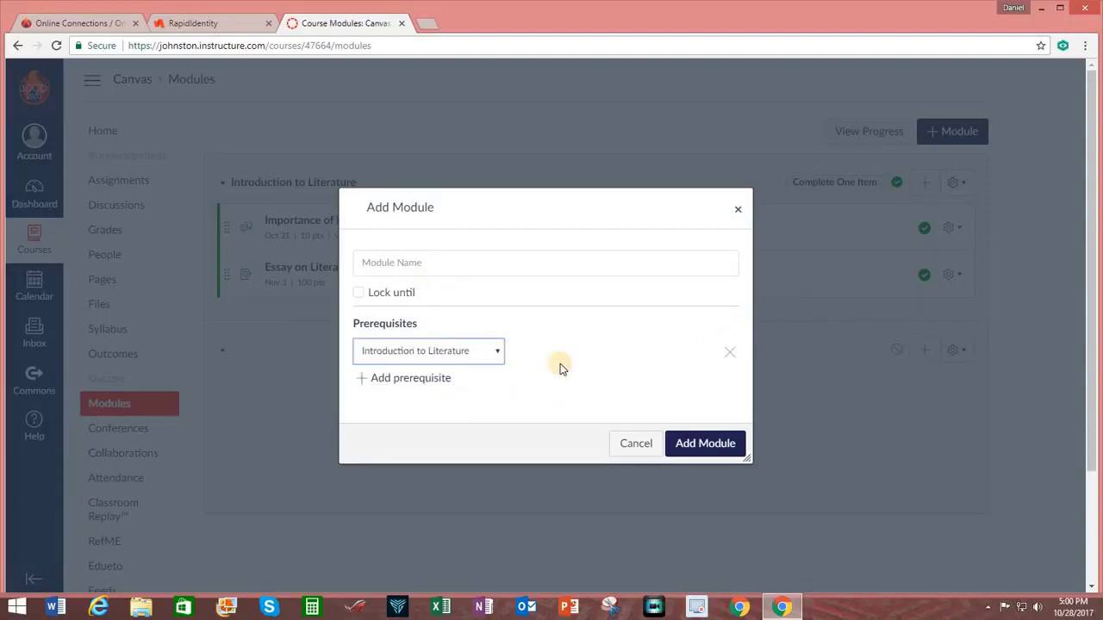
click(426, 262)
text(Beowulf)
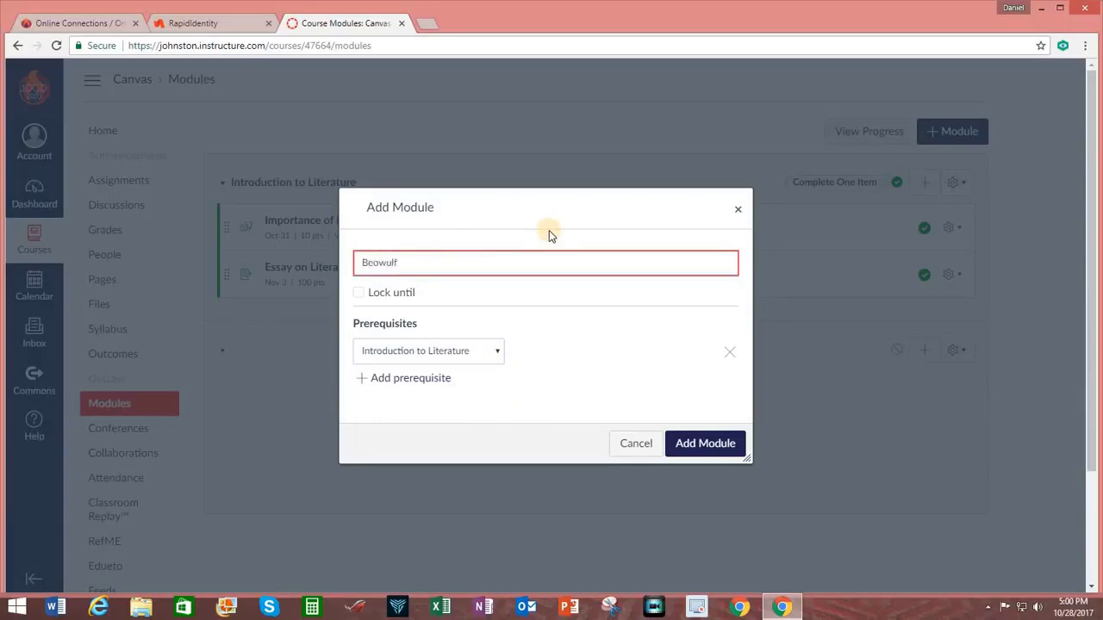
click(705, 444)
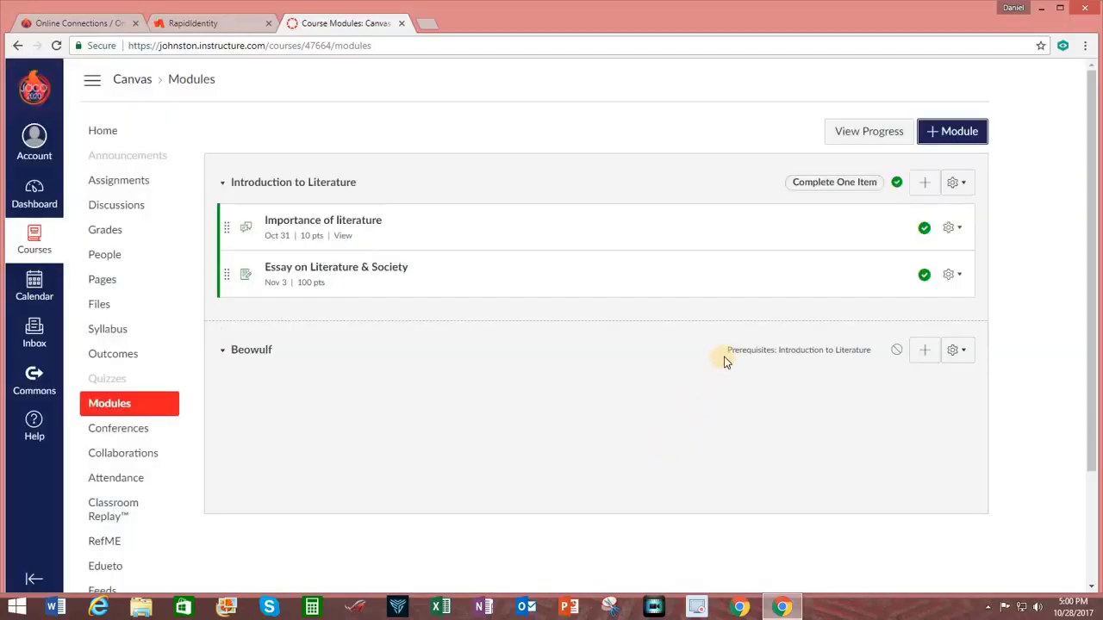